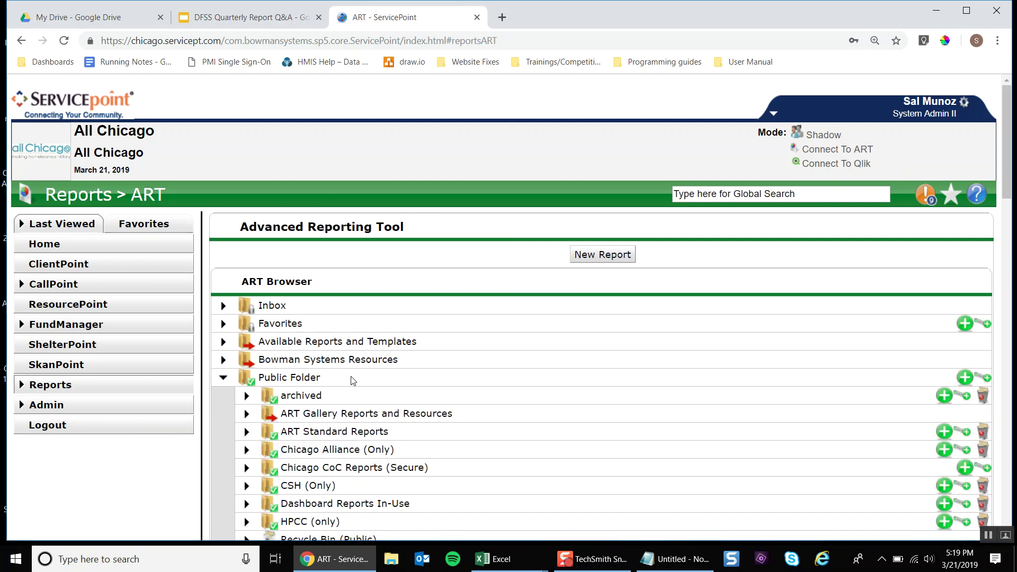
Step: Expand the Chicago CoC Reports (Secure) folder in the Public Folder down to DFSS and its DFSS Quarterly subfolder
scroll(353, 380, "down", 4)
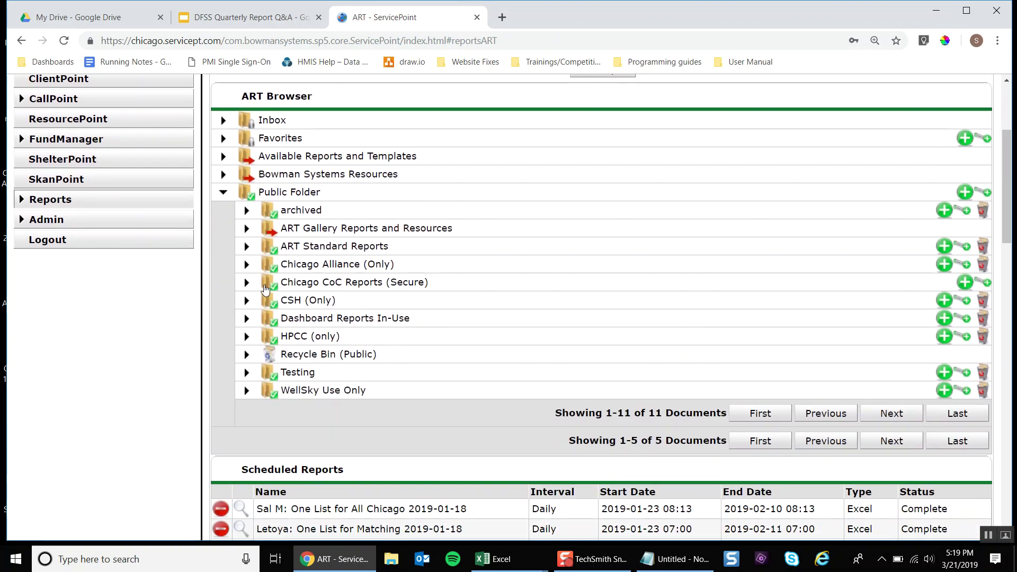
left_click(246, 284)
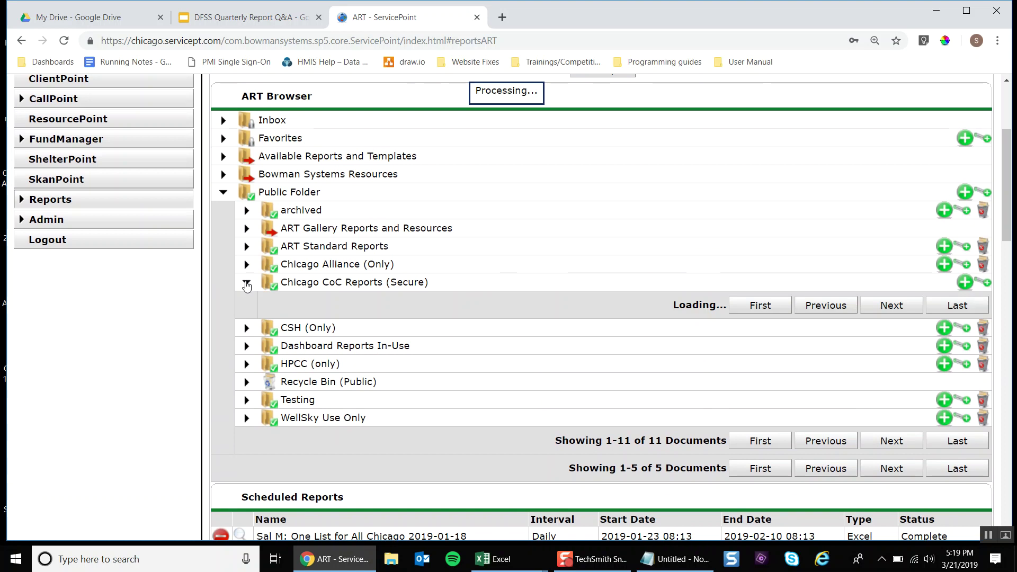
scroll(314, 336, "down", 2)
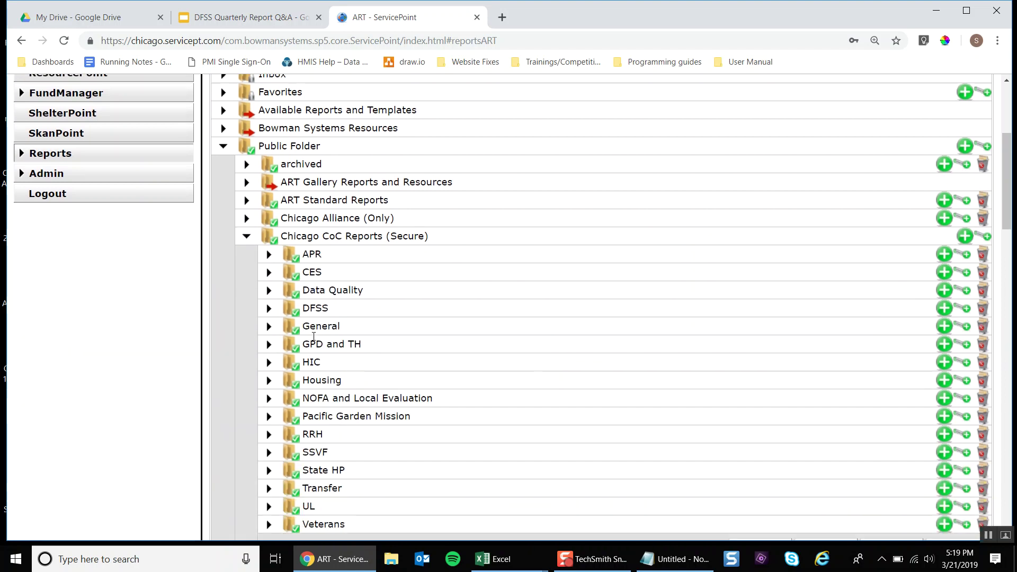
left_click(269, 272)
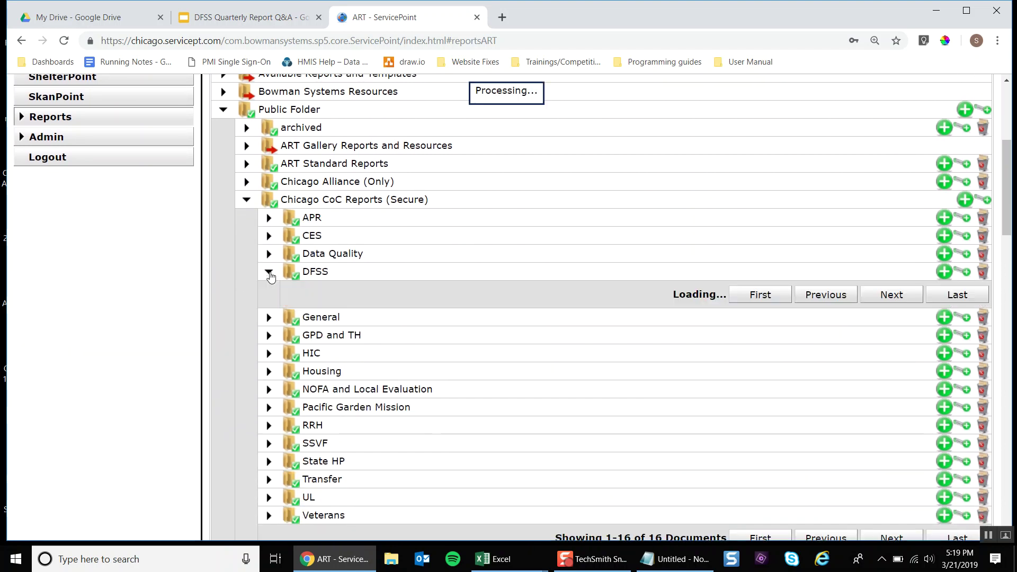
left_click(290, 309)
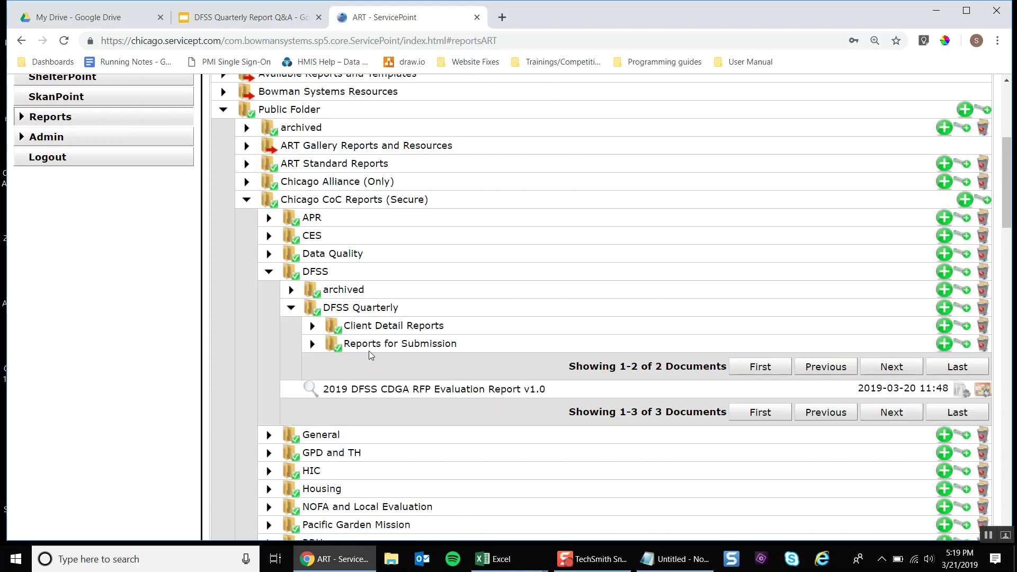
Step: Expand the Client Detail Reports and Reports for Submission folders inside DFSS Quarterly
triple_click(375, 334)
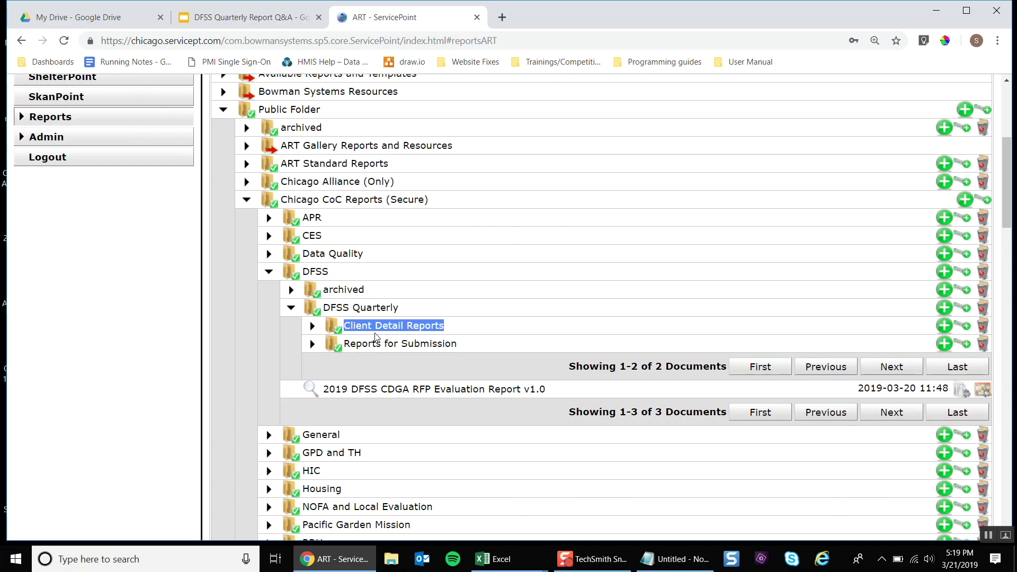
double_click(378, 344)
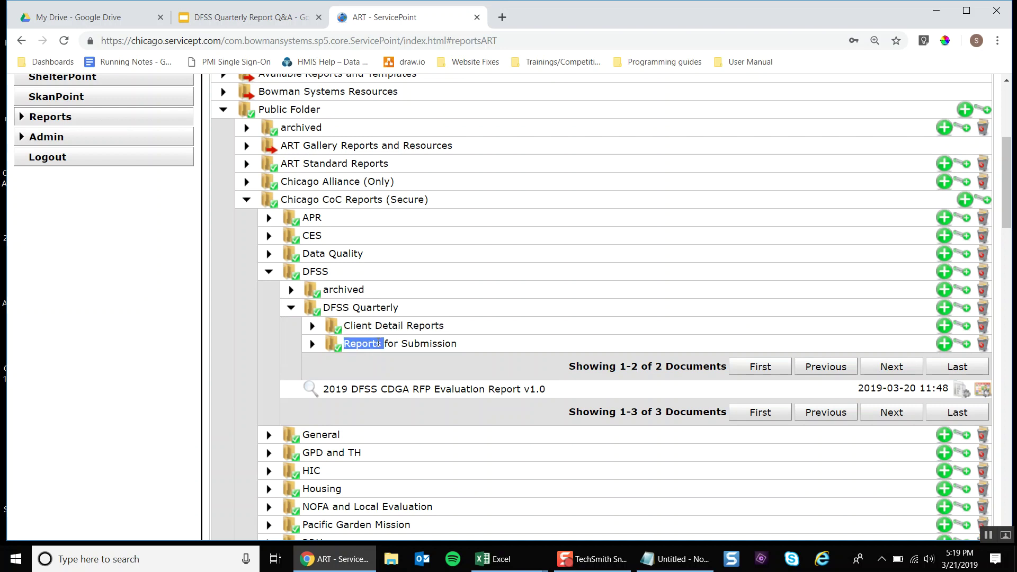
triple_click(387, 328)
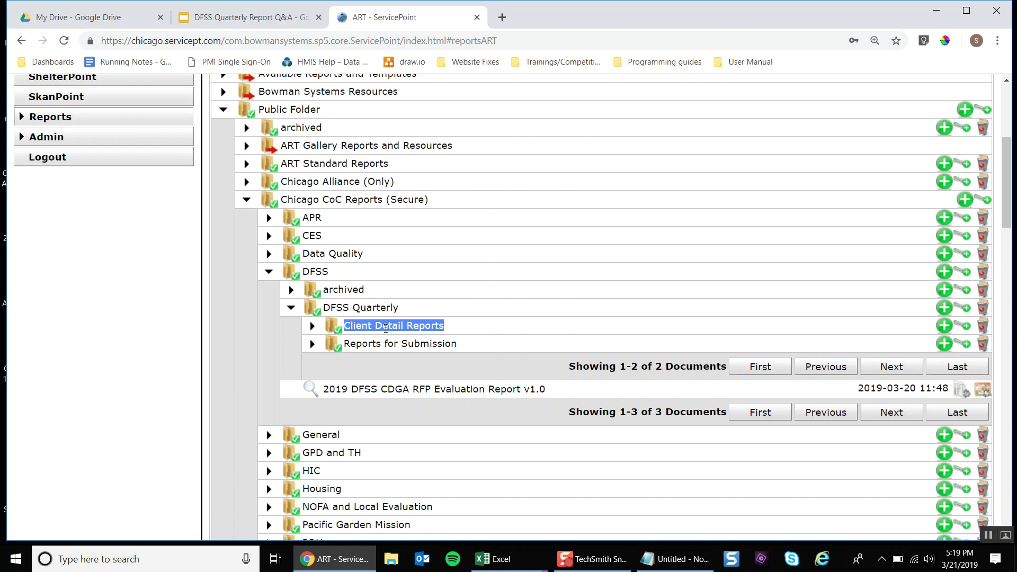
left_click(312, 326)
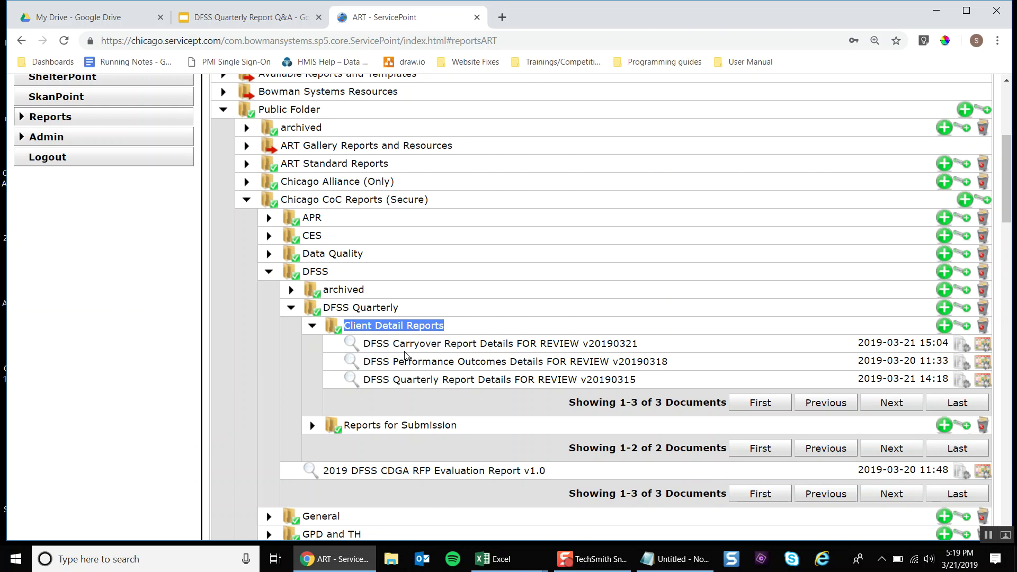
left_click(310, 427)
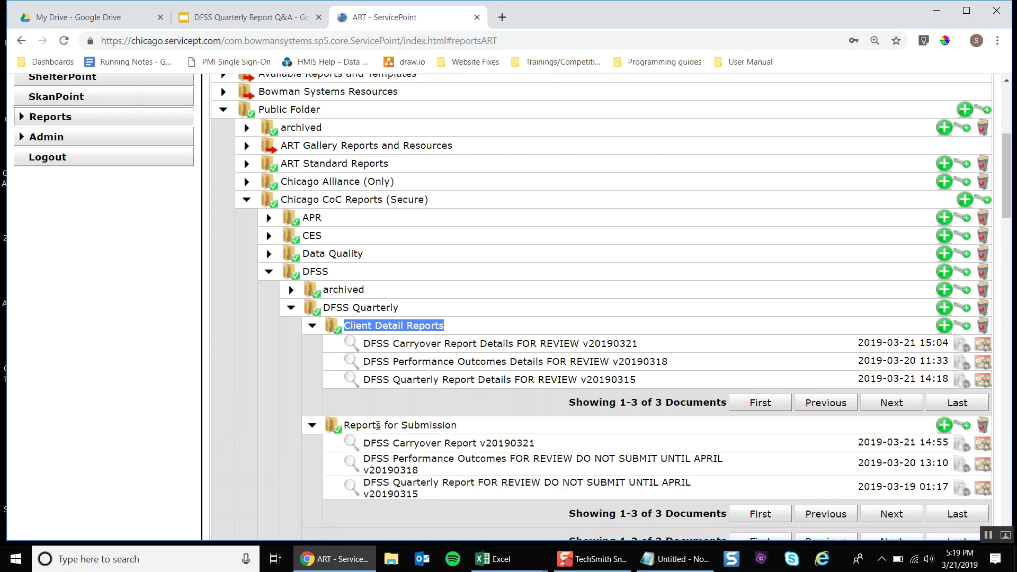
Step: Examine the reports listed under Client Detail Reports and Reports for Submission
left_click_drag(424, 427, 426, 460)
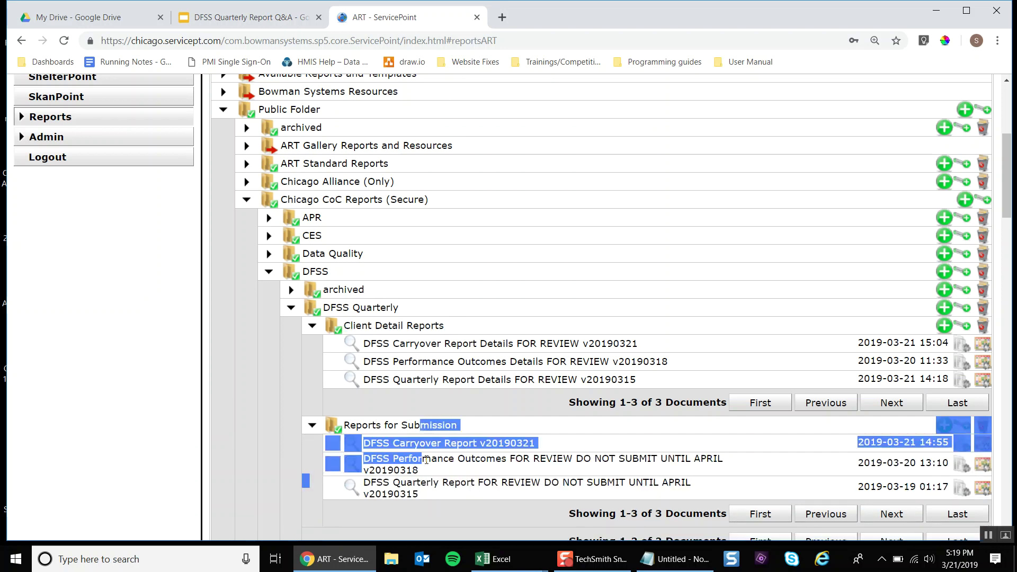
left_click(398, 436)
scroll(399, 436, "down", 2)
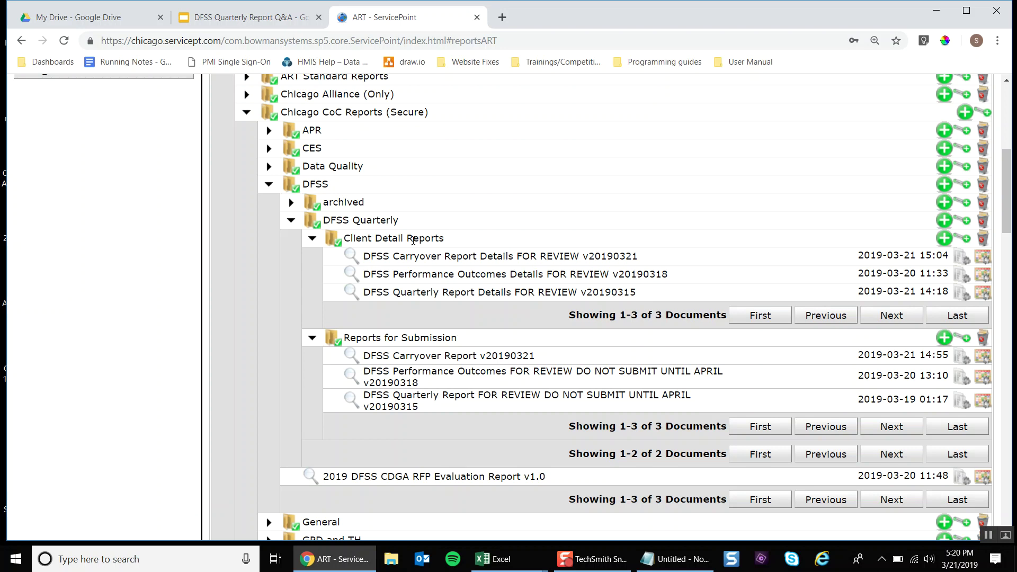
left_click_drag(422, 241, 409, 289)
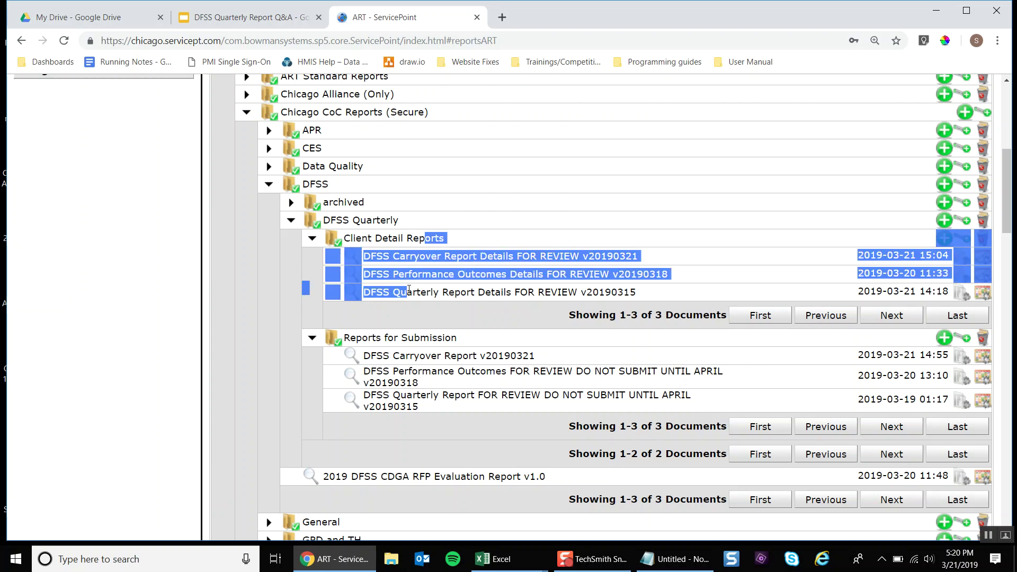
left_click(419, 332)
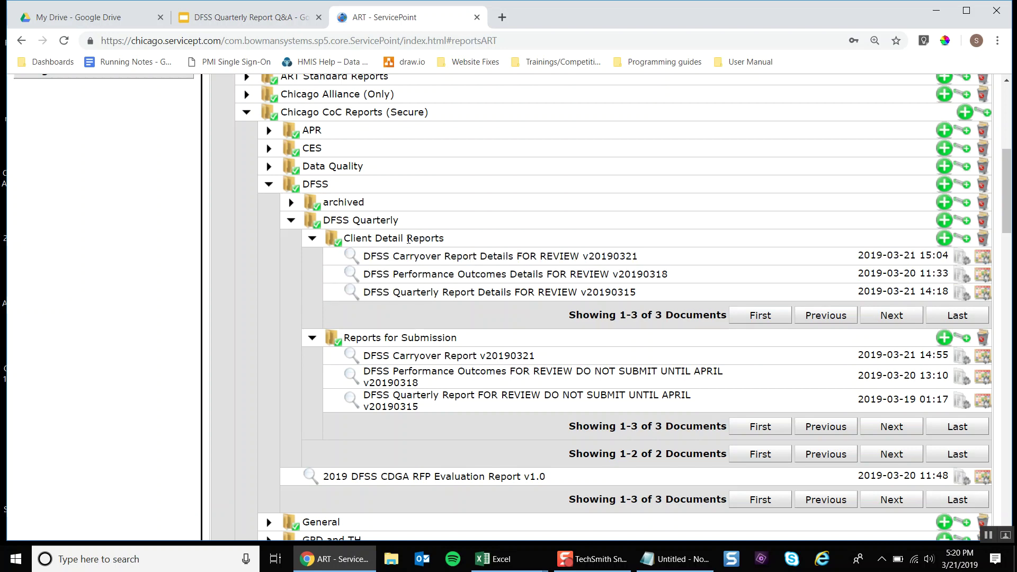
left_click_drag(419, 334, 421, 391)
left_click(421, 391)
scroll(415, 270, "up", 1)
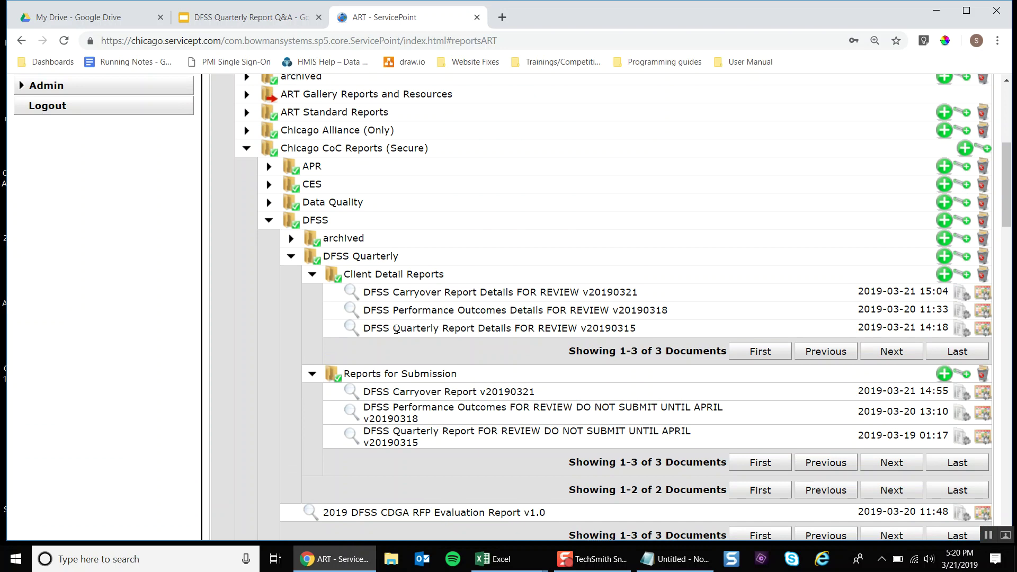
Step: Open DFSS Quarterly Report Details FOR REVIEW v20190315 for viewing and dismiss the autosave and recovery notice
left_click(351, 327)
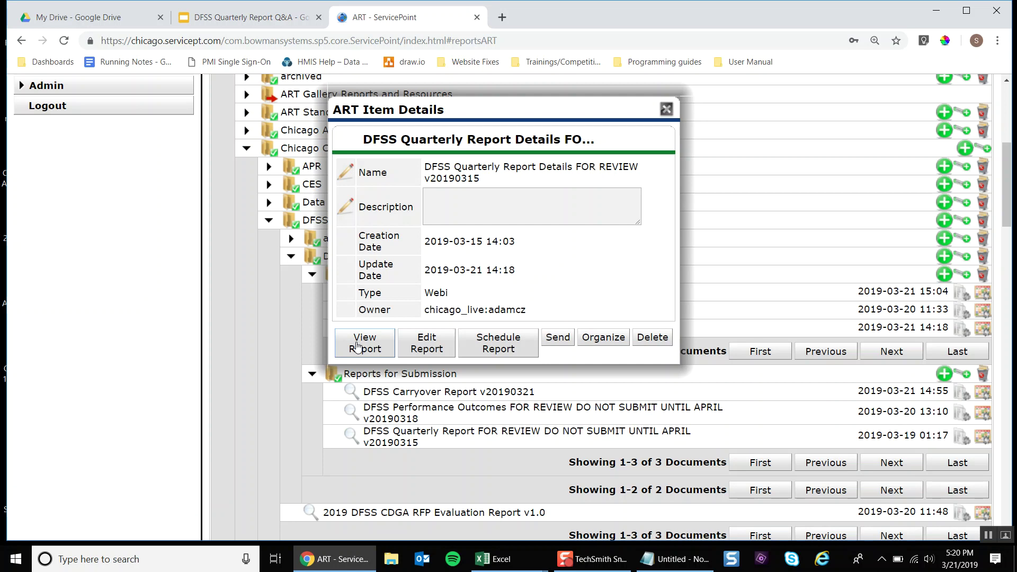
left_click(374, 345)
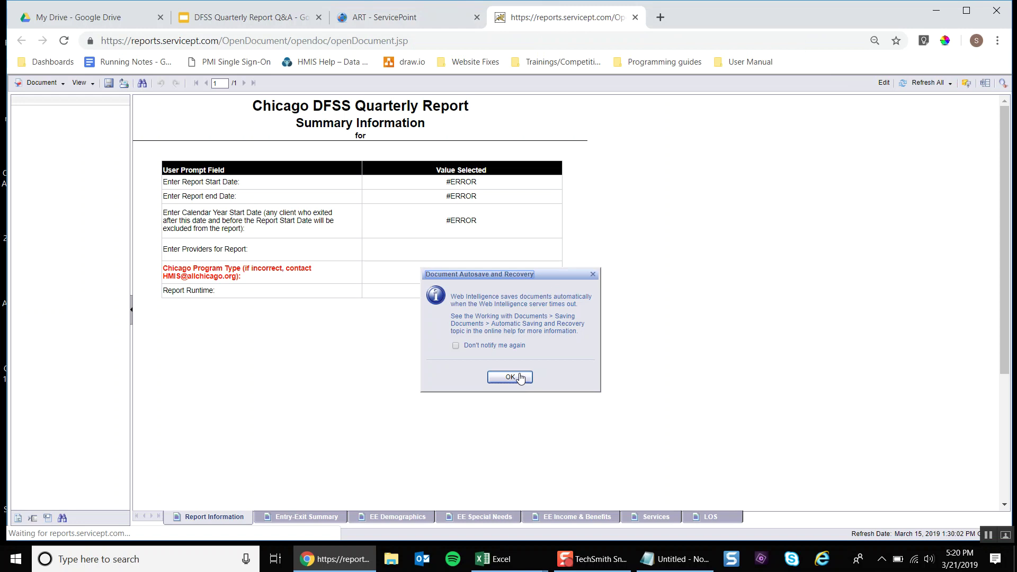
left_click(509, 377)
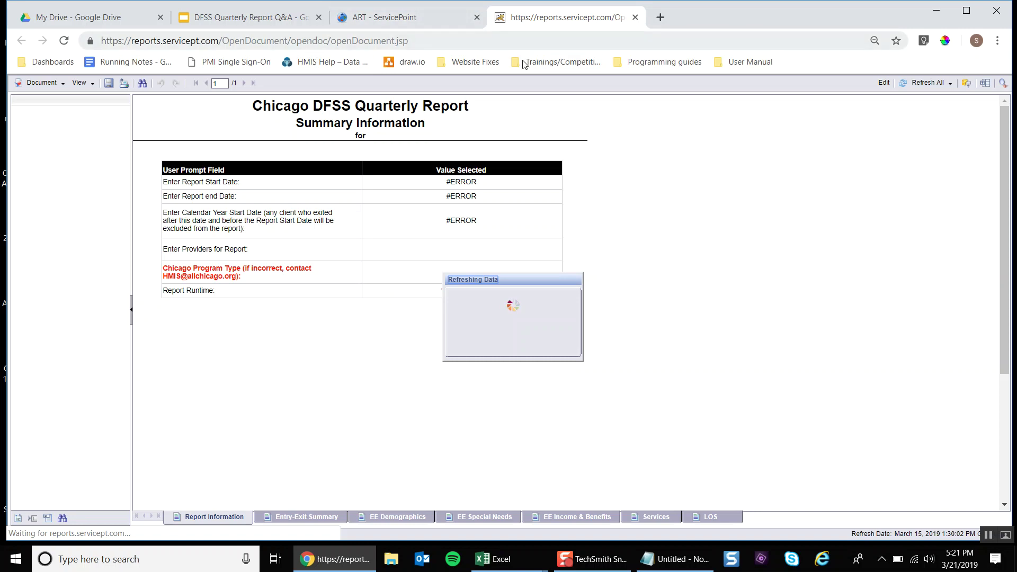
Step: Return to the ART browser and start scheduling DFSS Quarterly Report Details FOR REVIEW v20190315
left_click(392, 19)
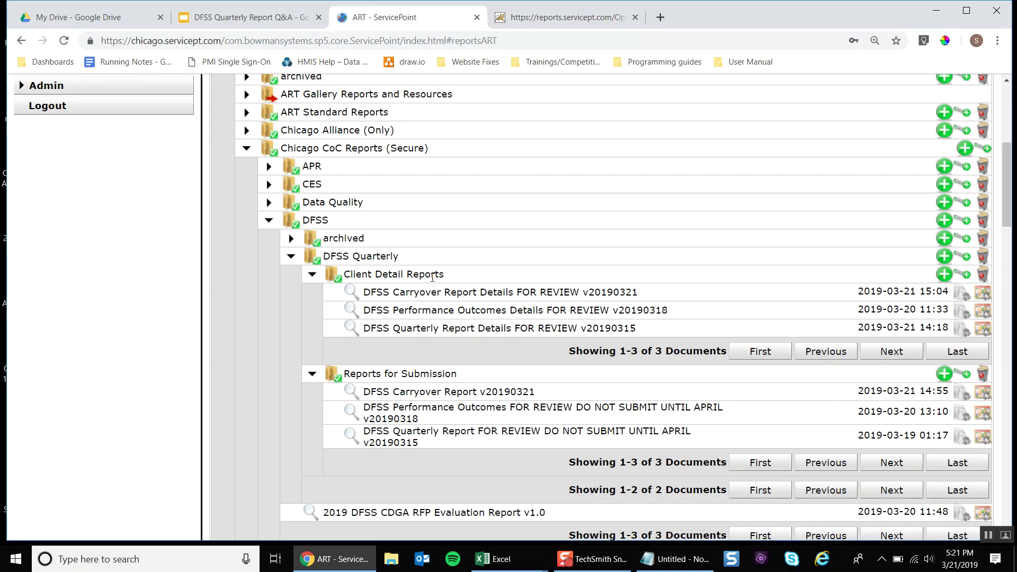
scroll(432, 277, "down", 1)
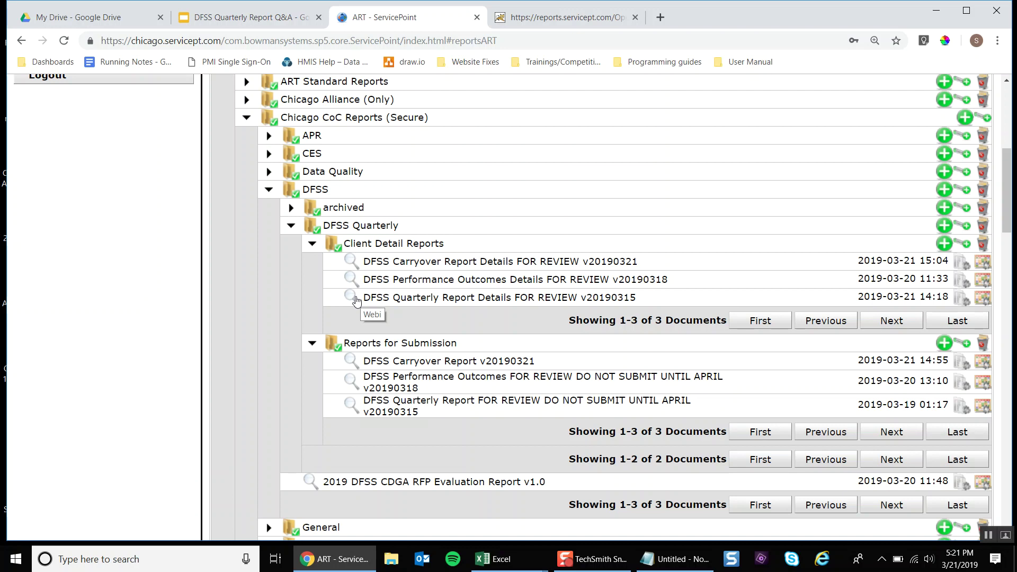
left_click(352, 300)
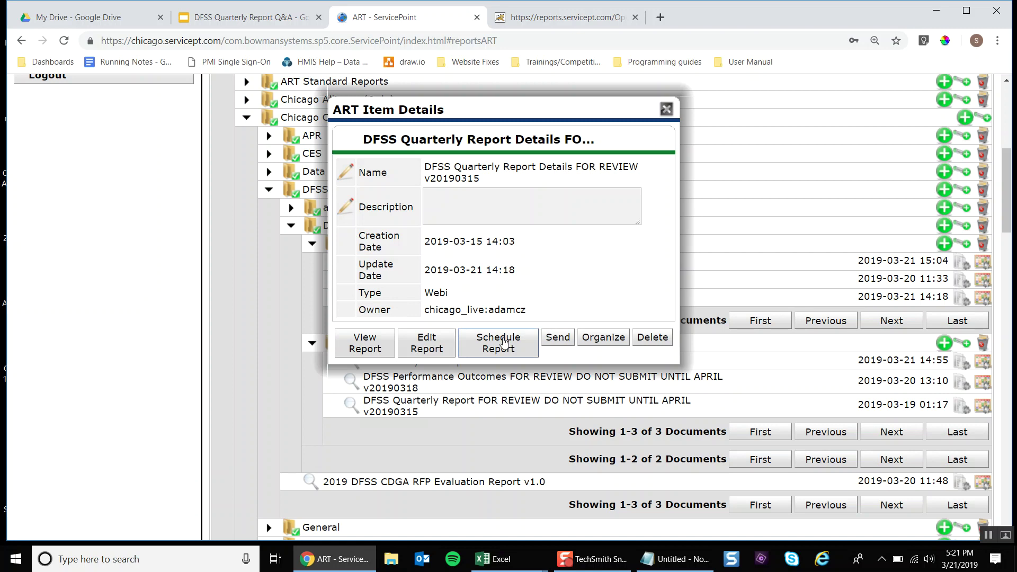
left_click(503, 343)
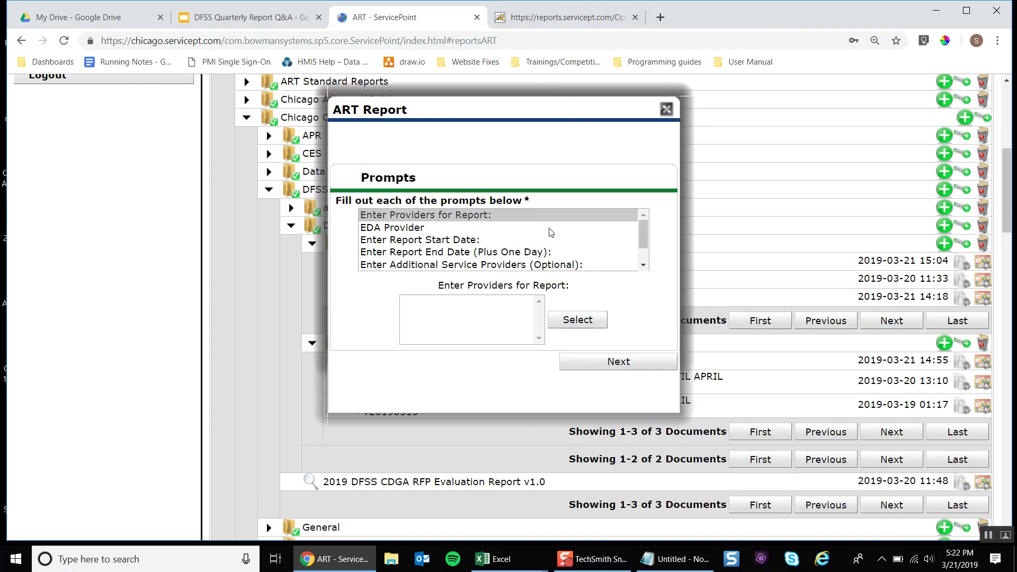
Step: Review the list of report prompts, from the providers prompt through the effective date
scroll(553, 255, "down", 1)
scroll(554, 267, "up", 1)
scroll(554, 267, "down", 1)
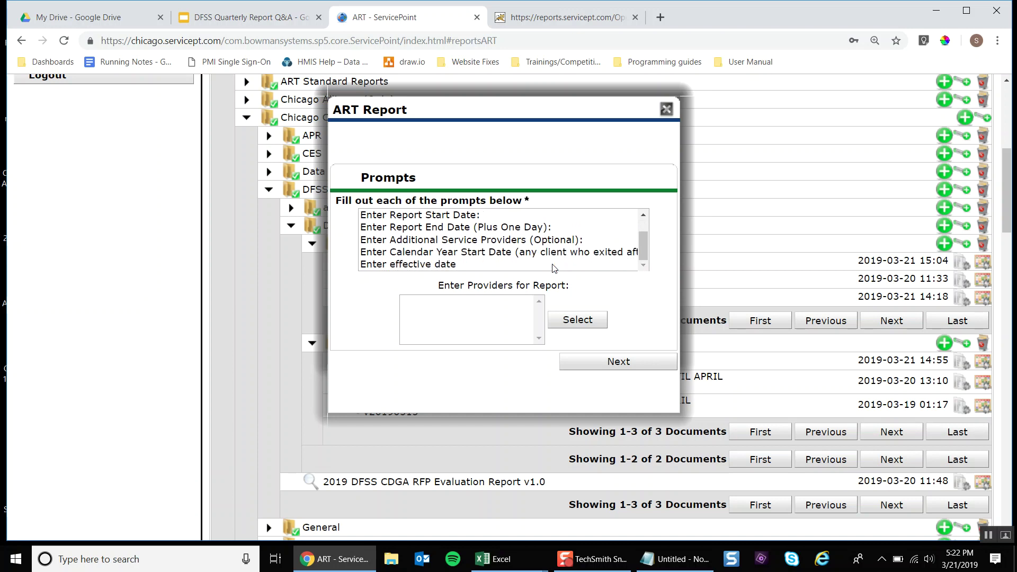
scroll(518, 222, "up", 1)
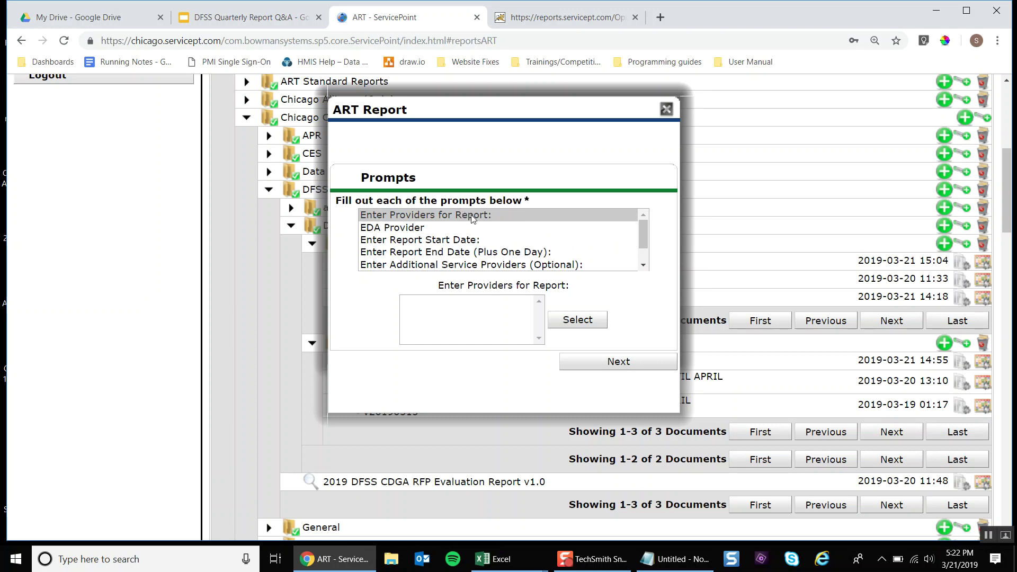
left_click(497, 214)
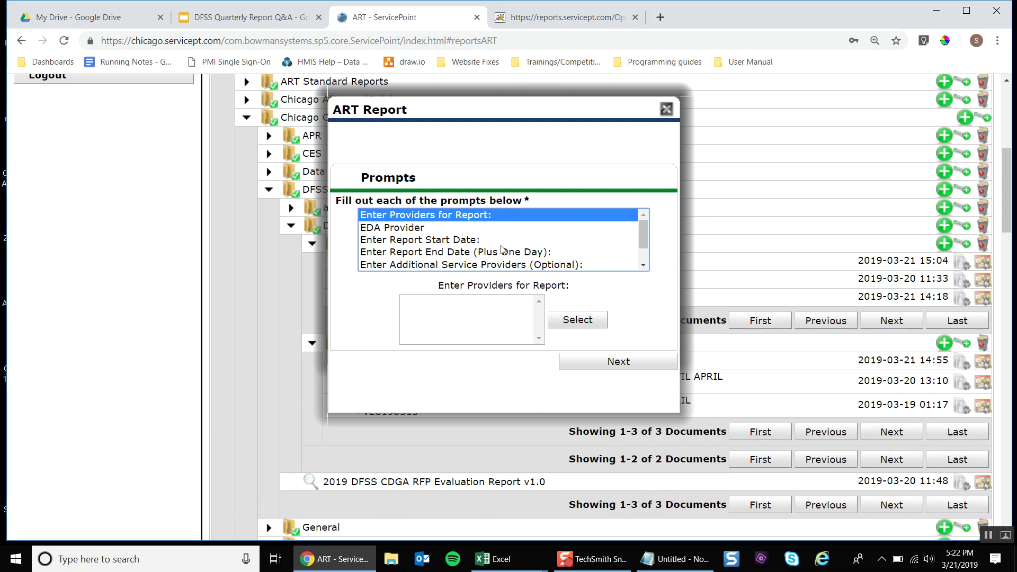
scroll(514, 242, "down", 1)
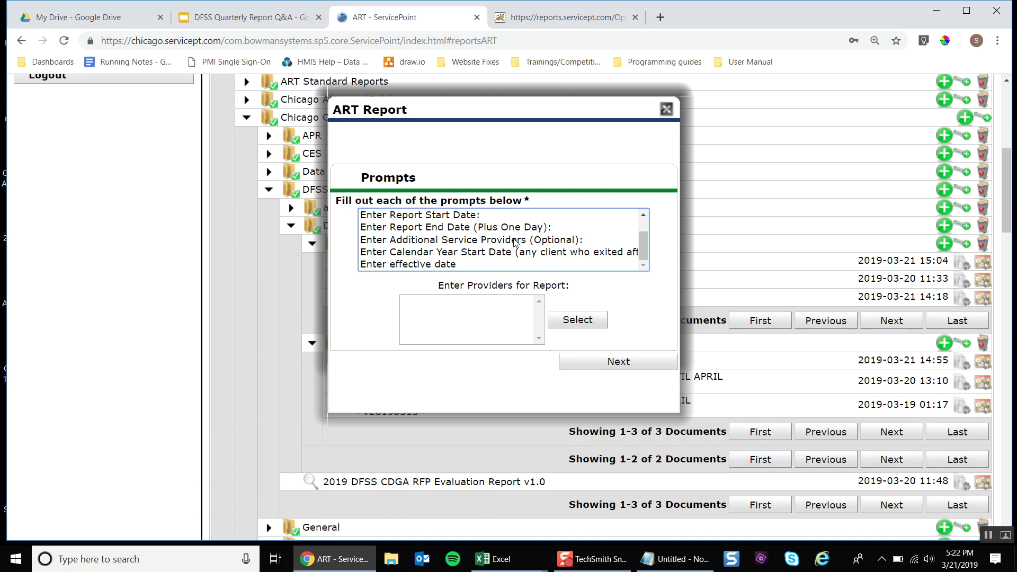
scroll(514, 242, "up", 1)
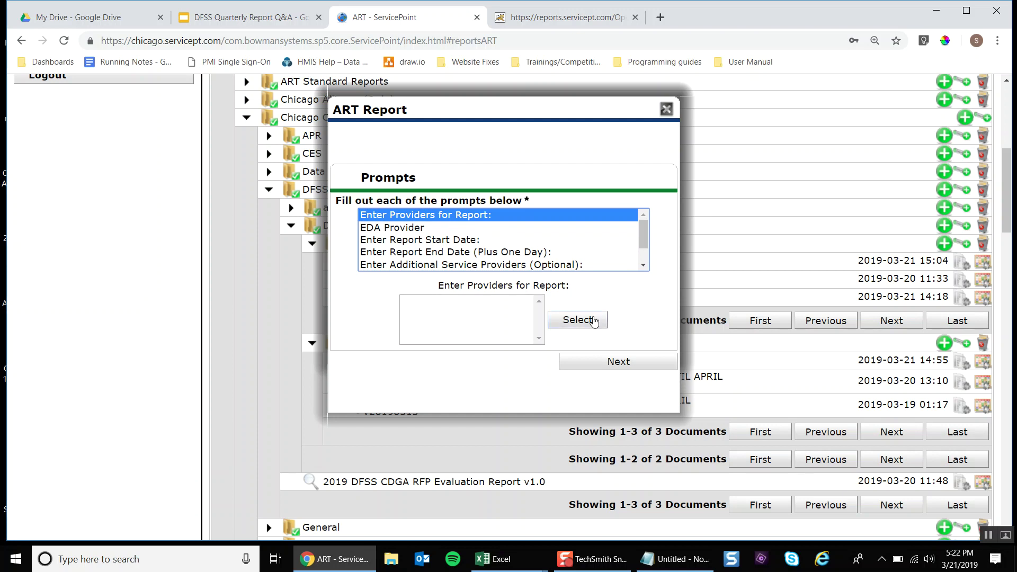
left_click(483, 301)
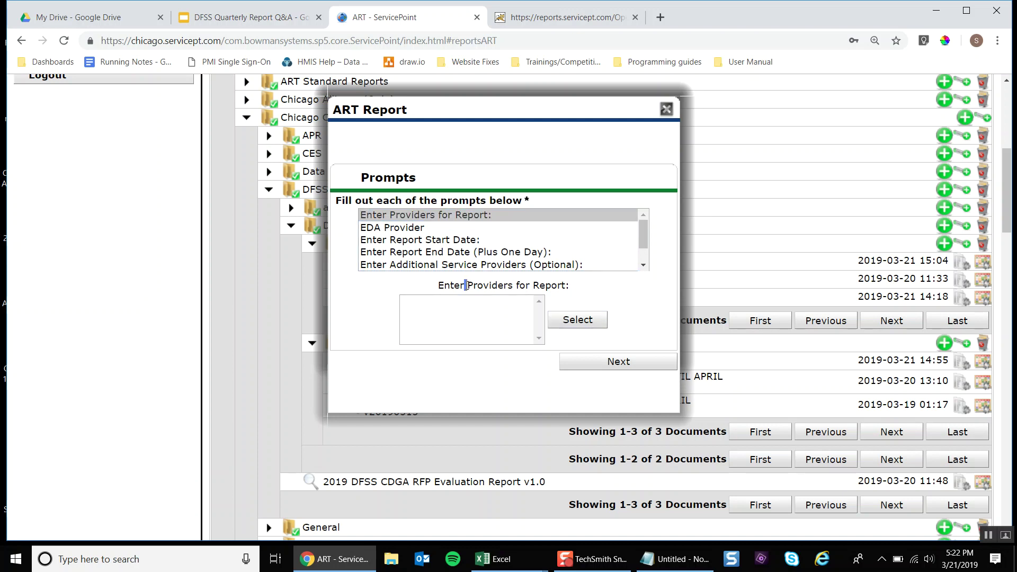
triple_click(453, 285)
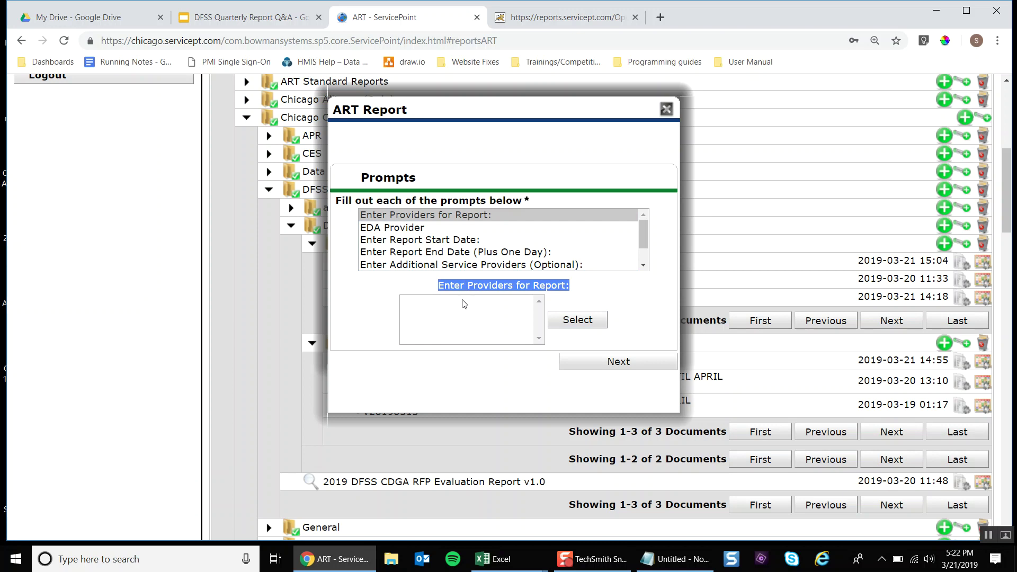
Step: Search the report providers for "all chicago" and add All Chicago - Emergency Shelter(883) to the selected values
left_click(580, 321)
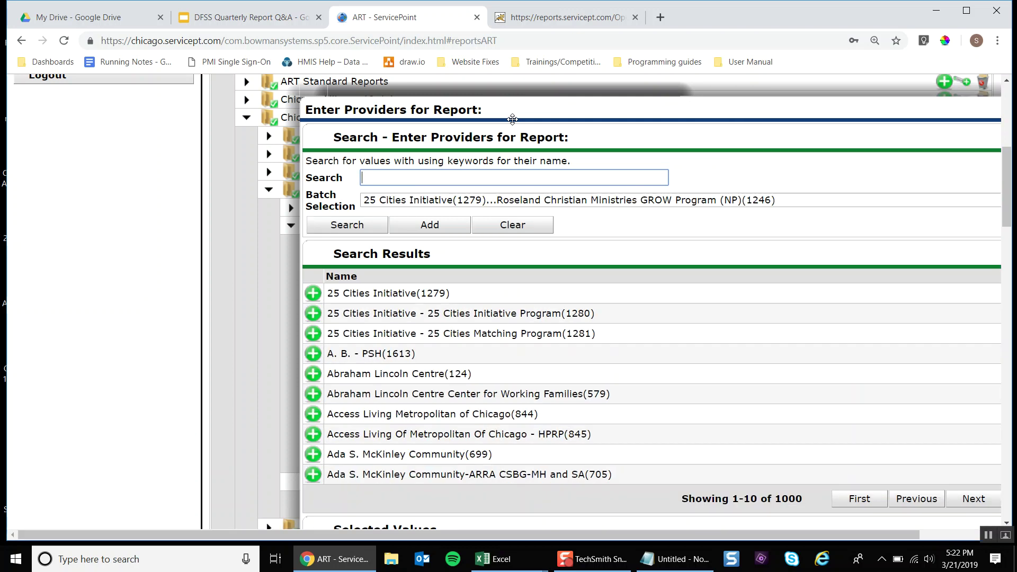
type("all chicago")
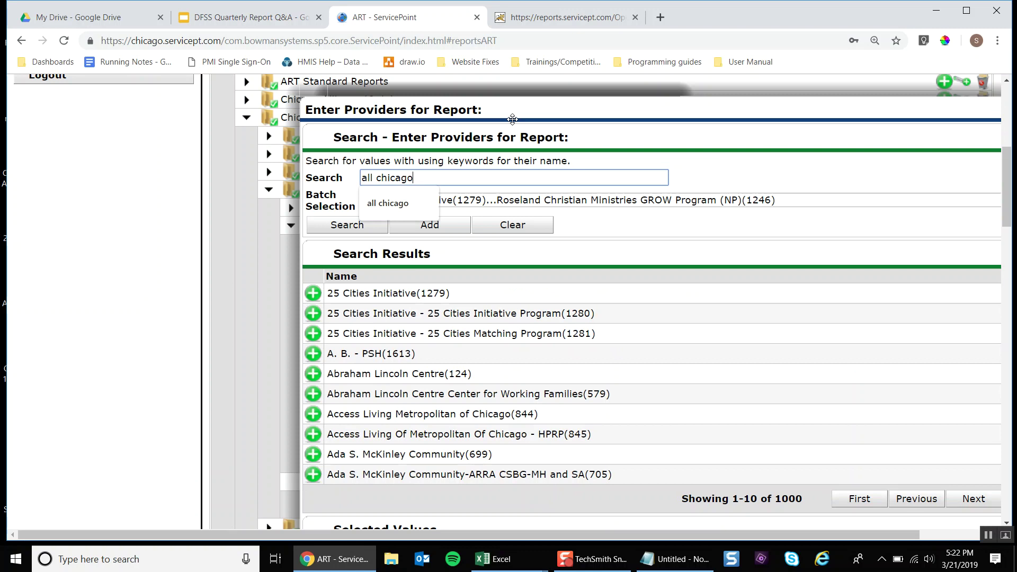
key("Return")
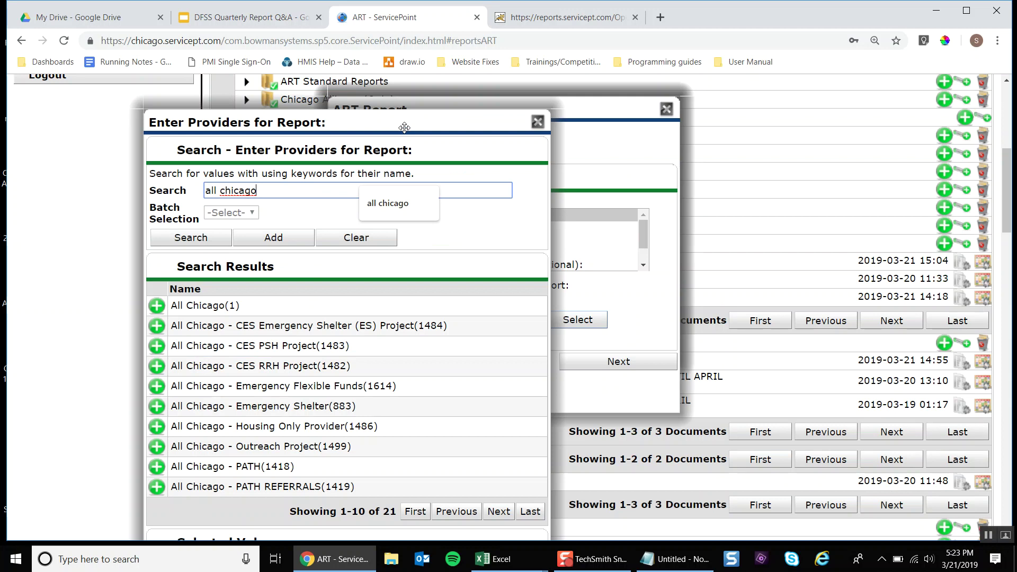
left_click_drag(404, 127, 644, 108)
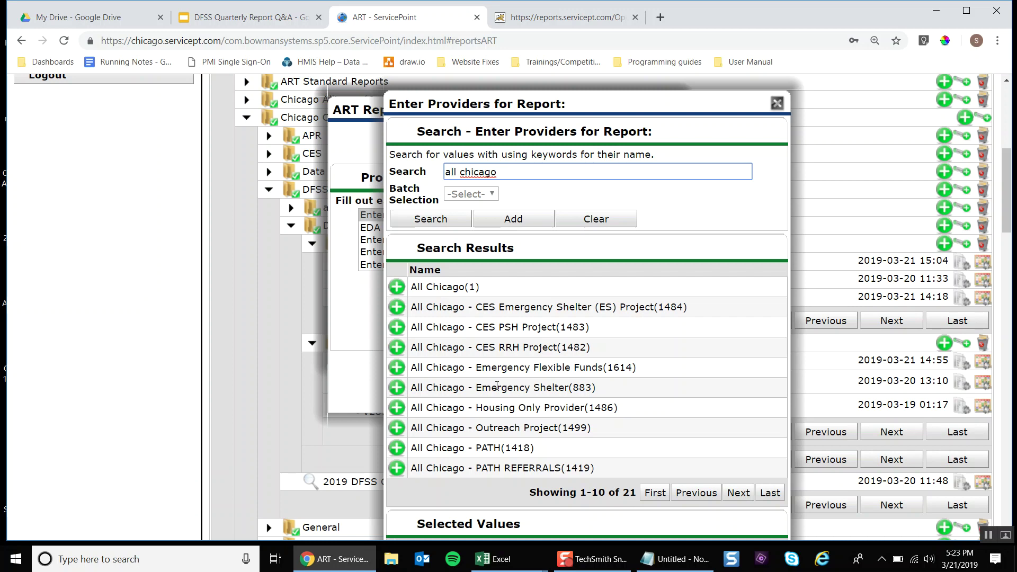
triple_click(497, 386)
left_click(397, 387)
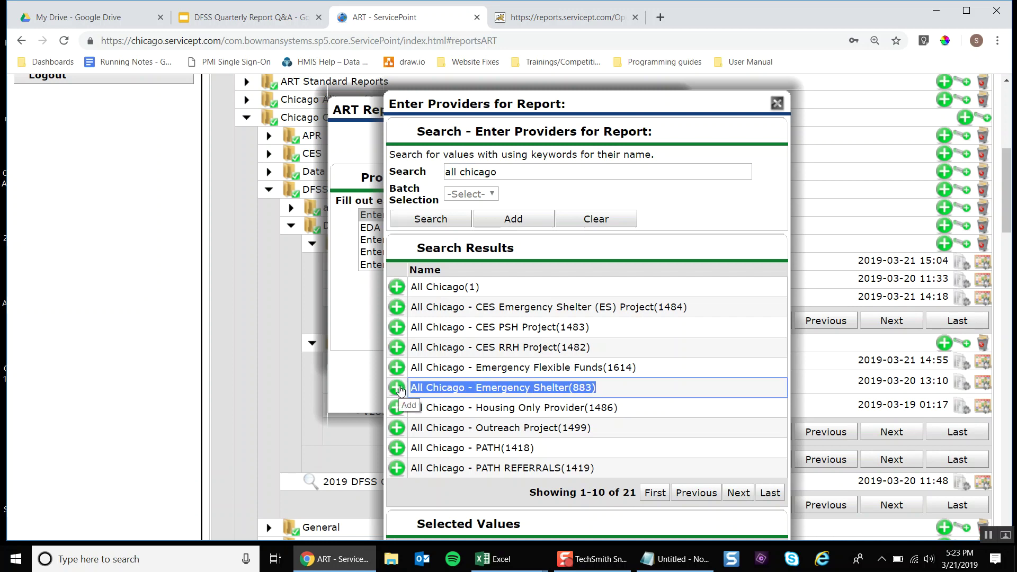
scroll(400, 390, "down", 4)
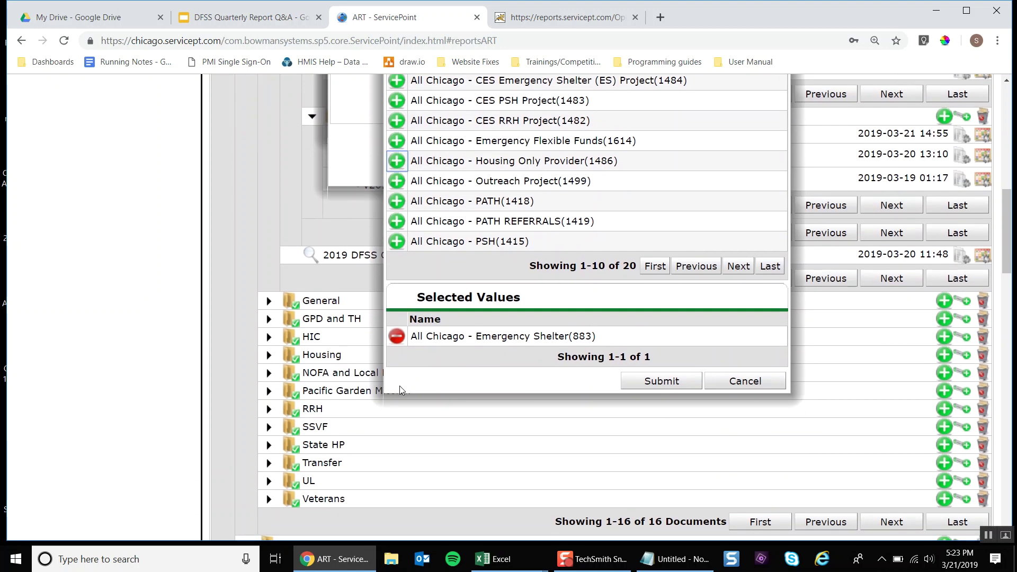
Step: Submit All Chicago - Emergency Shelter(883) as the report provider, check the providers prompt, and continue to the schedule settings
scroll(399, 389, "up", 1)
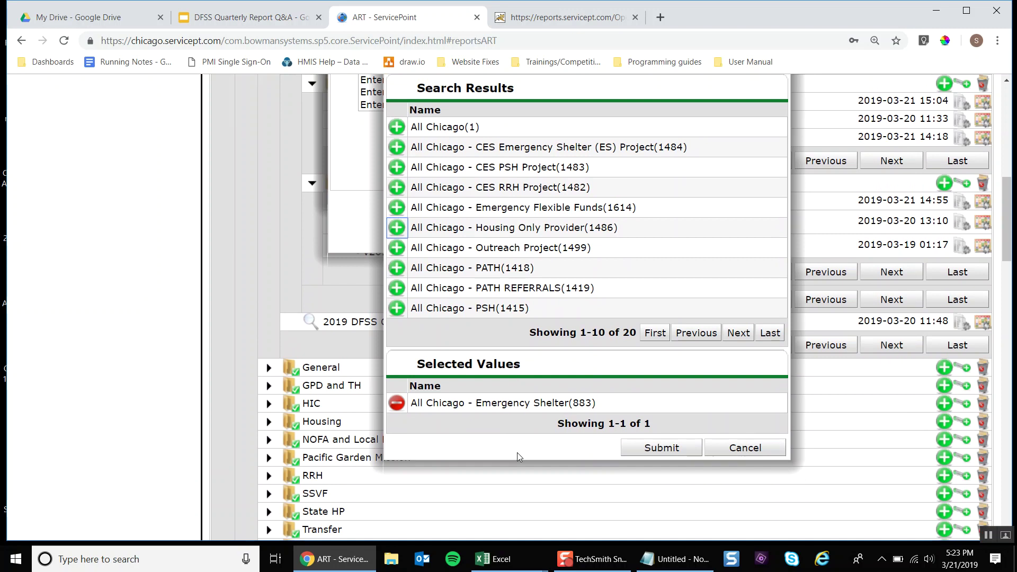
left_click(661, 448)
scroll(664, 450, "up", 4)
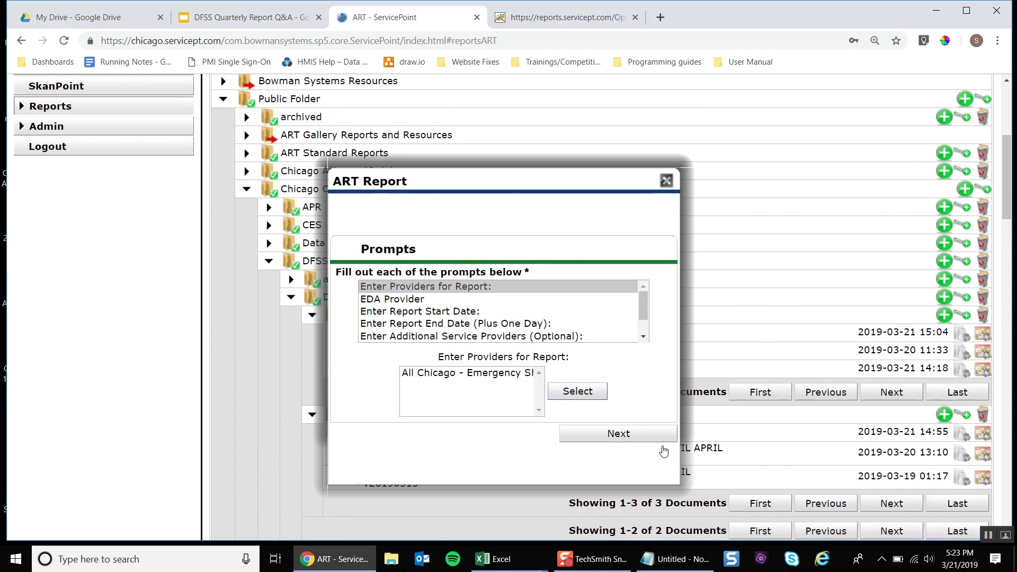
scroll(609, 407, "down", 1)
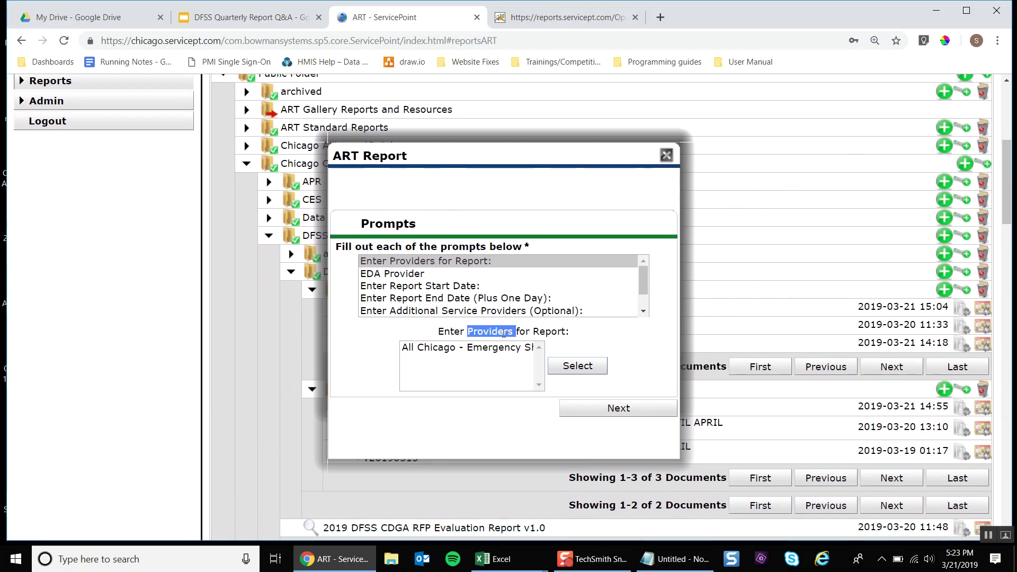
triple_click(504, 333)
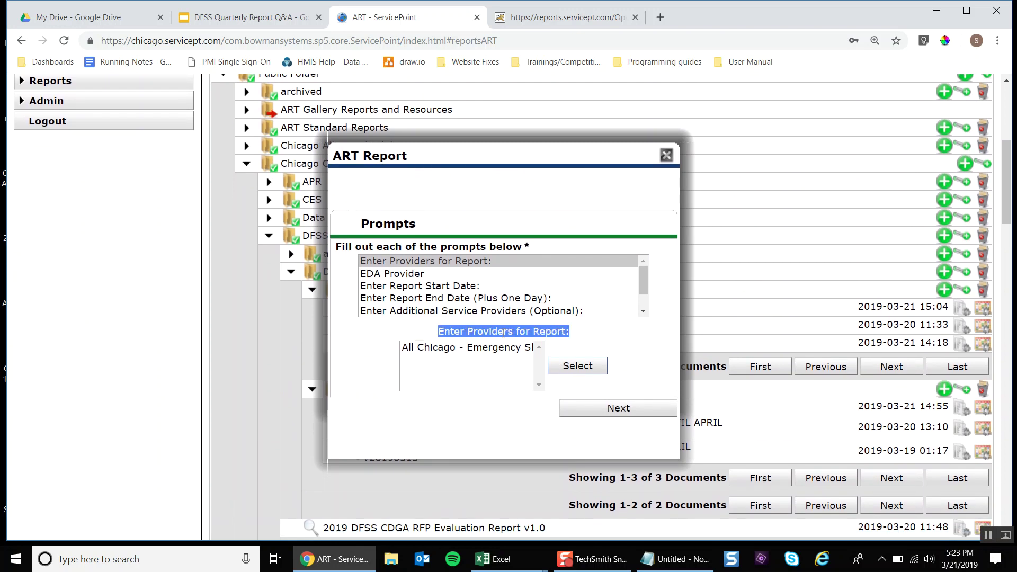
left_click(469, 347)
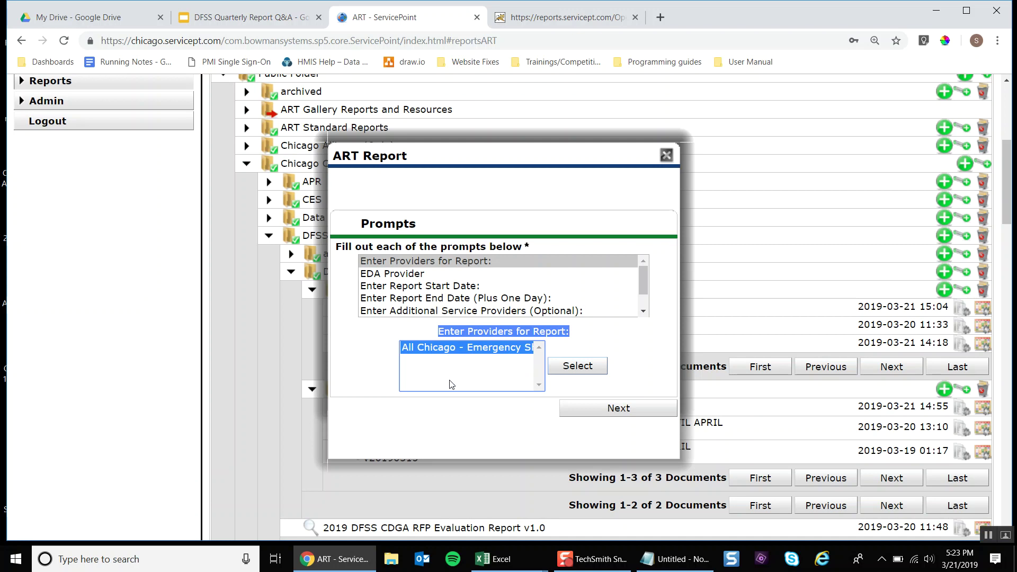
left_click(590, 330)
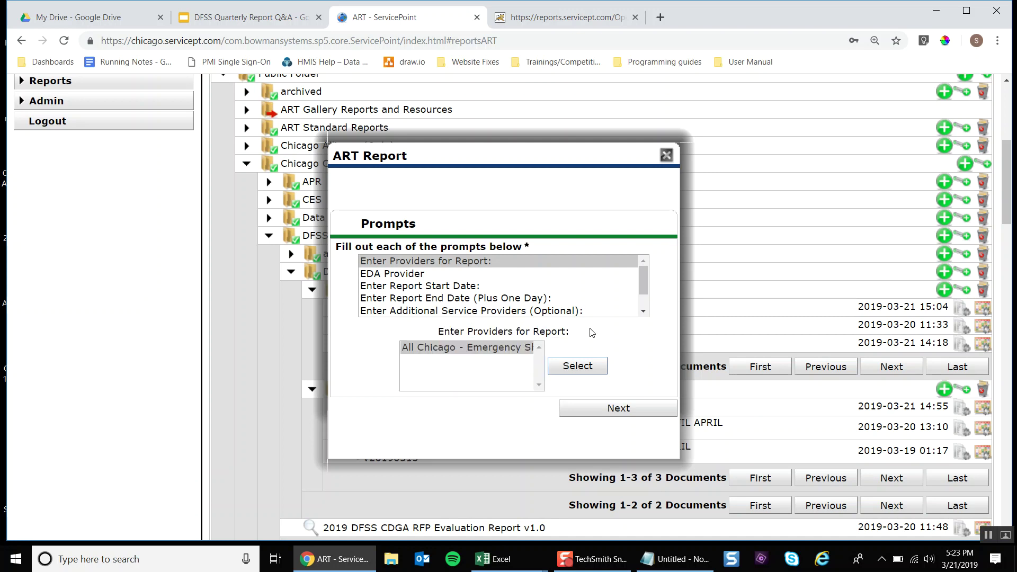
left_click(618, 408)
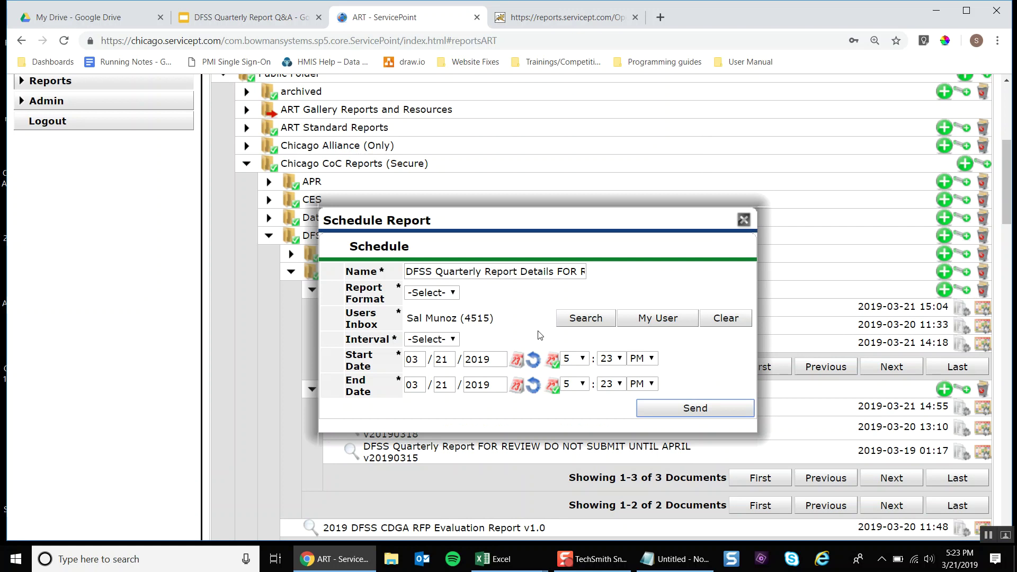
Step: Prefix the scheduled report's name with the date 3-21-19
left_click_drag(476, 216, 448, 129)
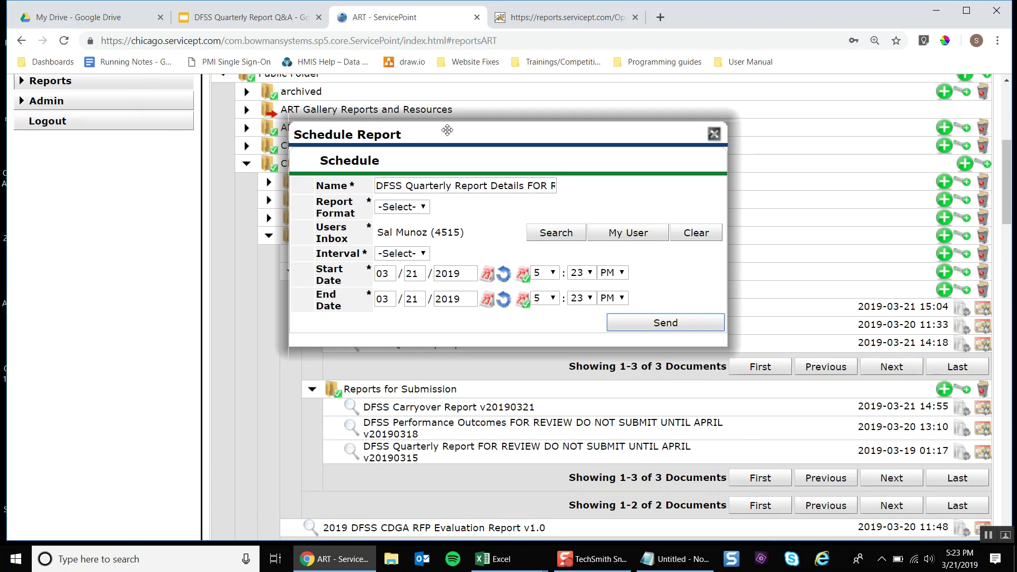
double_click(419, 186)
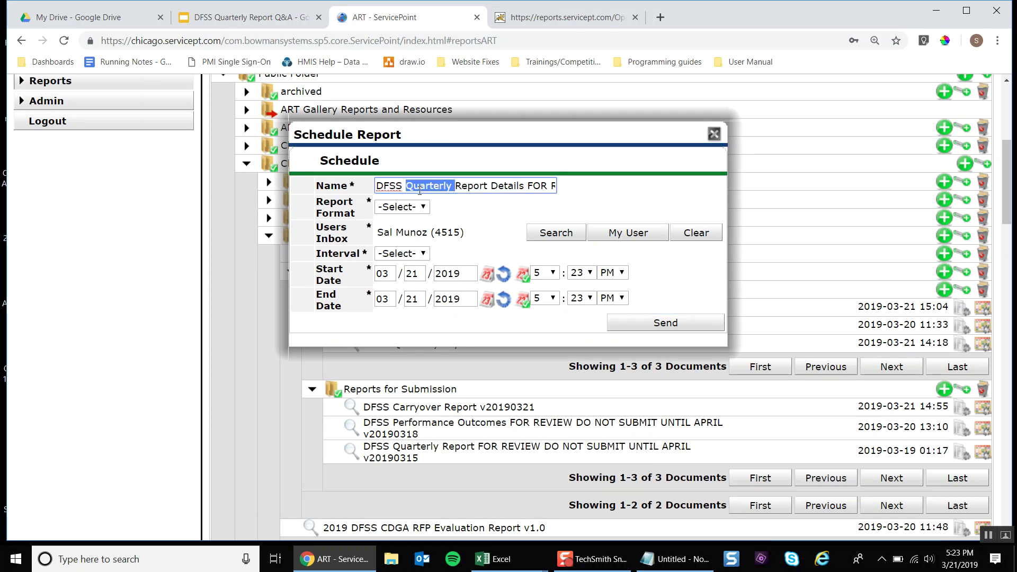
left_click(419, 186)
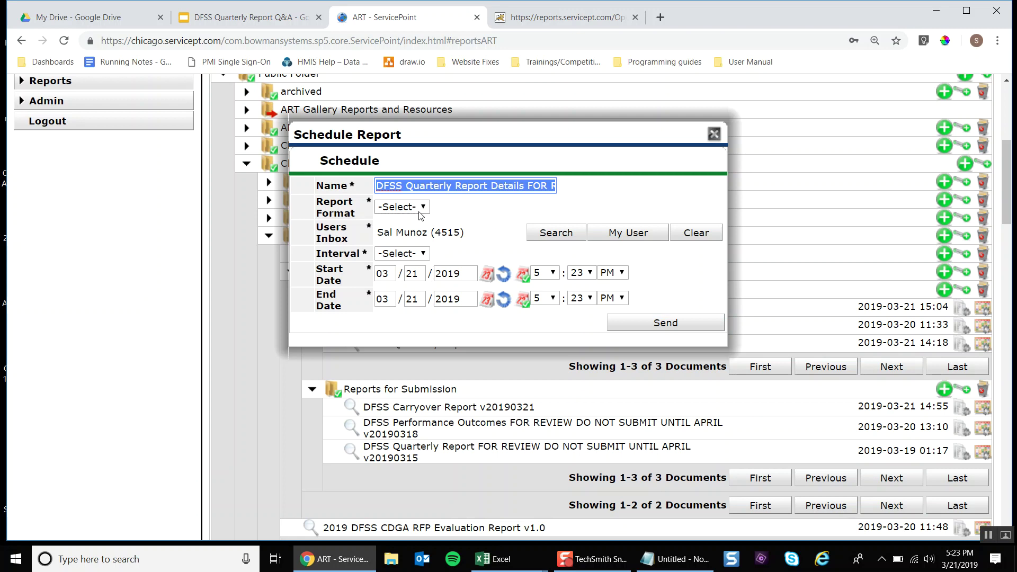
left_click(419, 211)
left_click(381, 186)
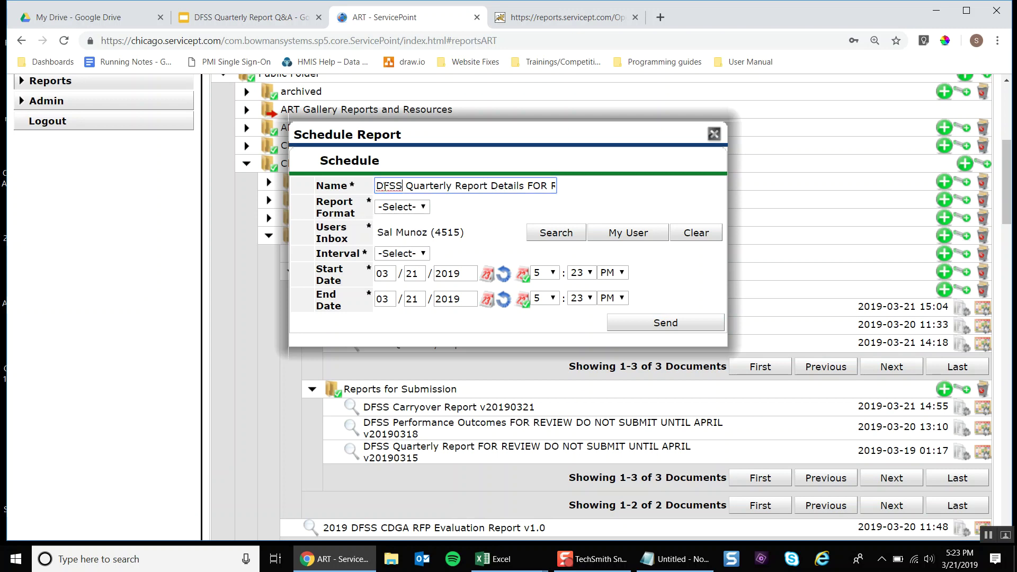
double_click(381, 186)
left_click(380, 186)
type("3-")
type("21-")
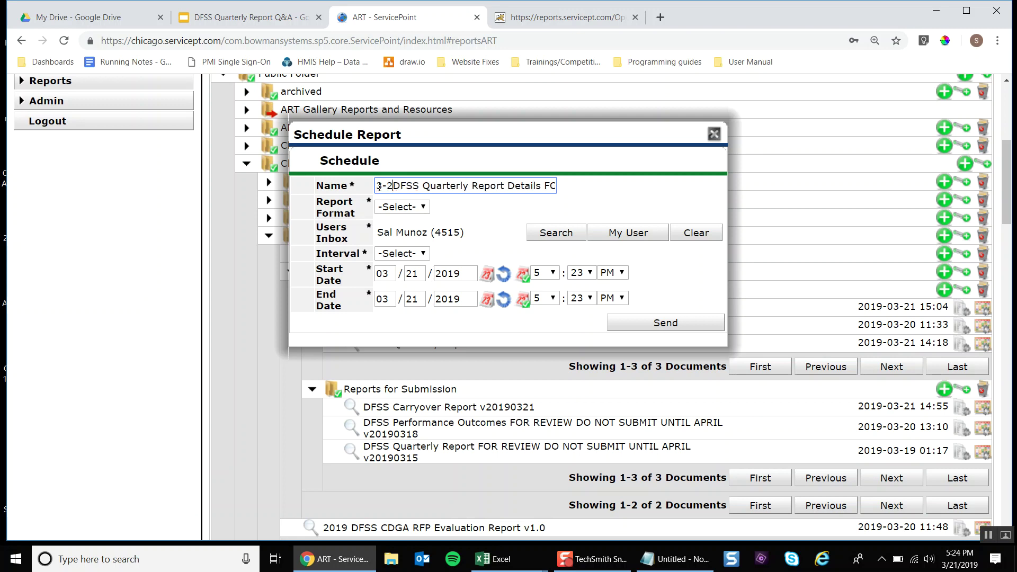
type("19")
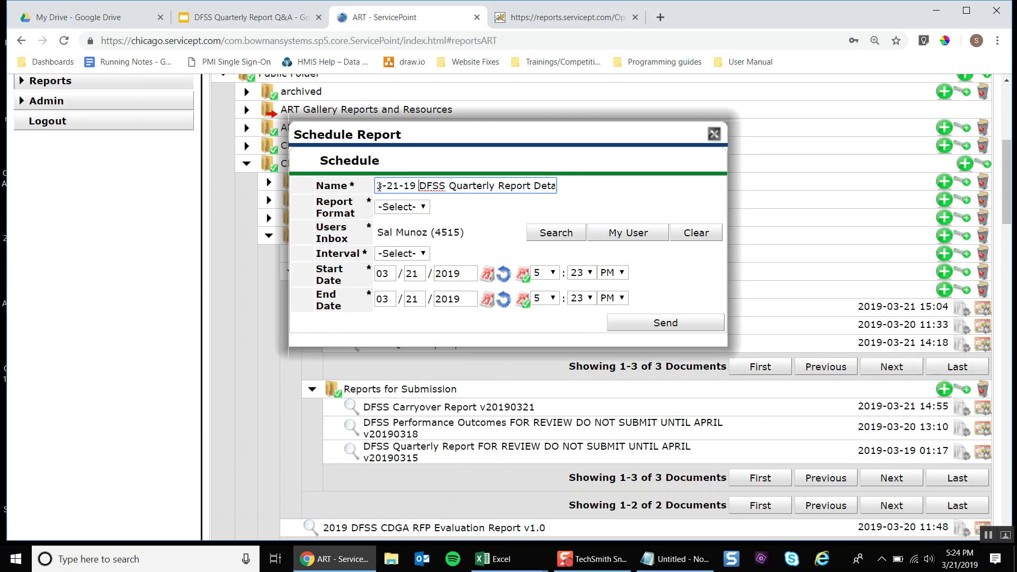
Step: Set the scheduled report's format to Excel
left_click(403, 208)
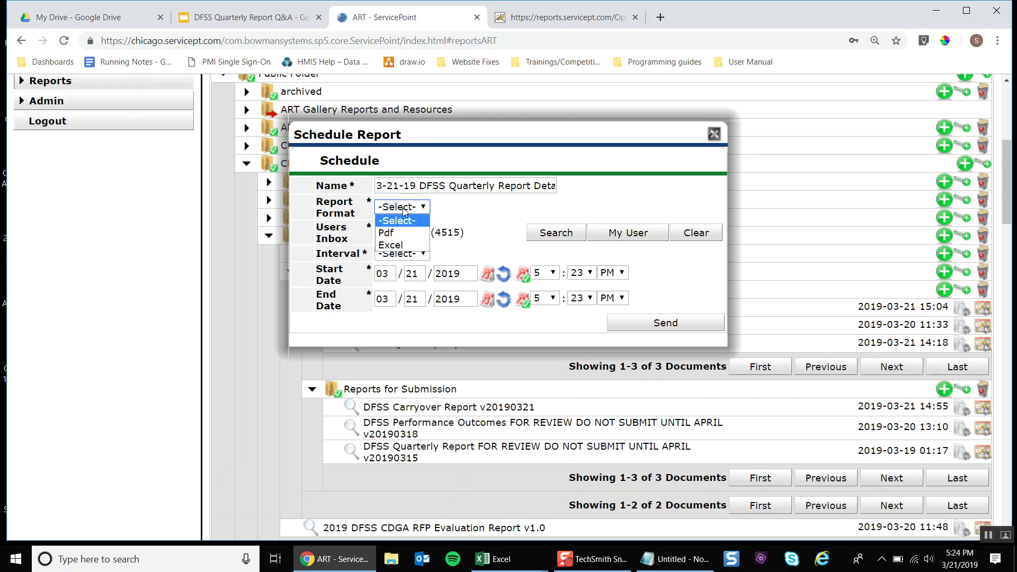
left_click(402, 245)
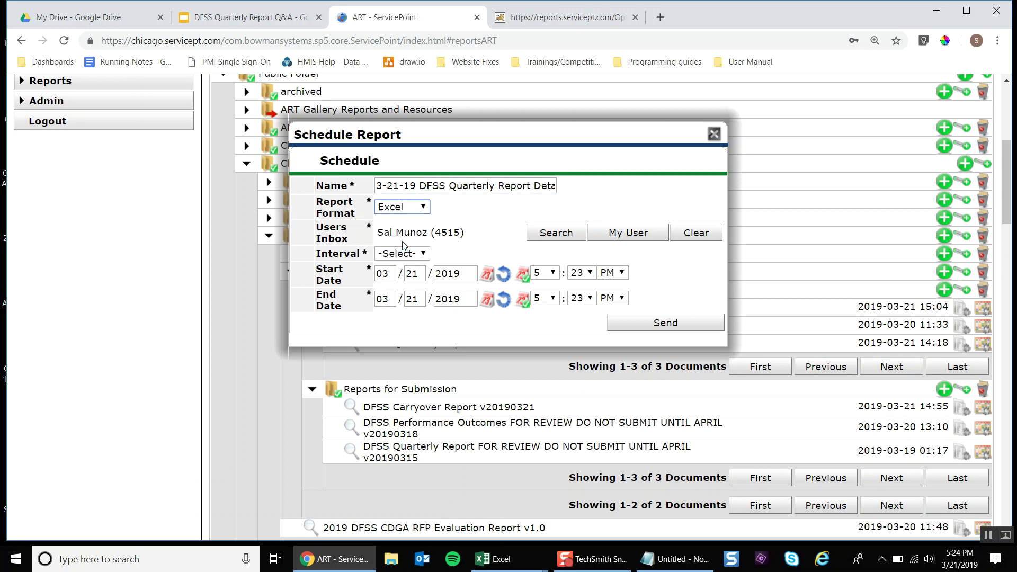
left_click(406, 209)
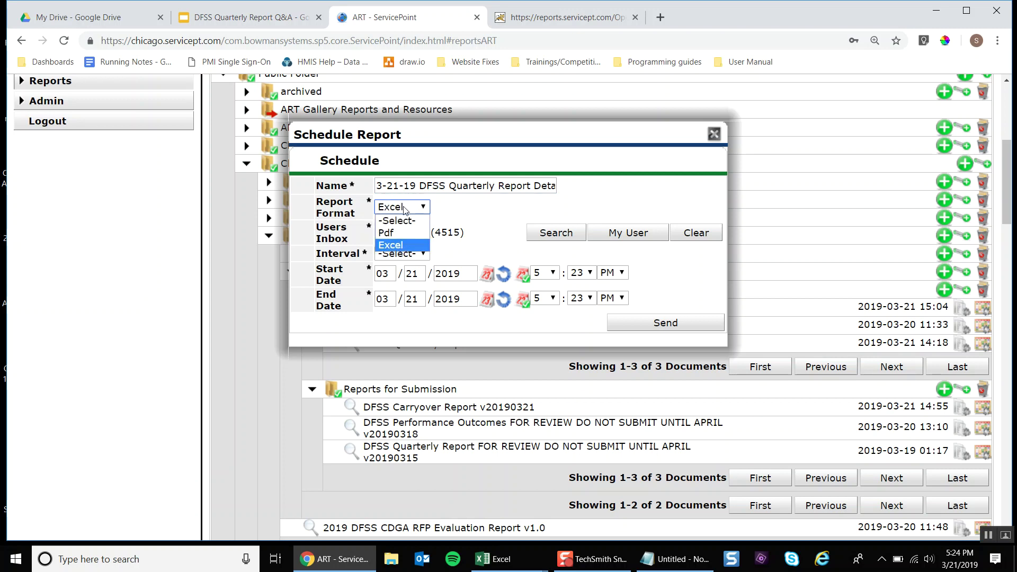
left_click(414, 247)
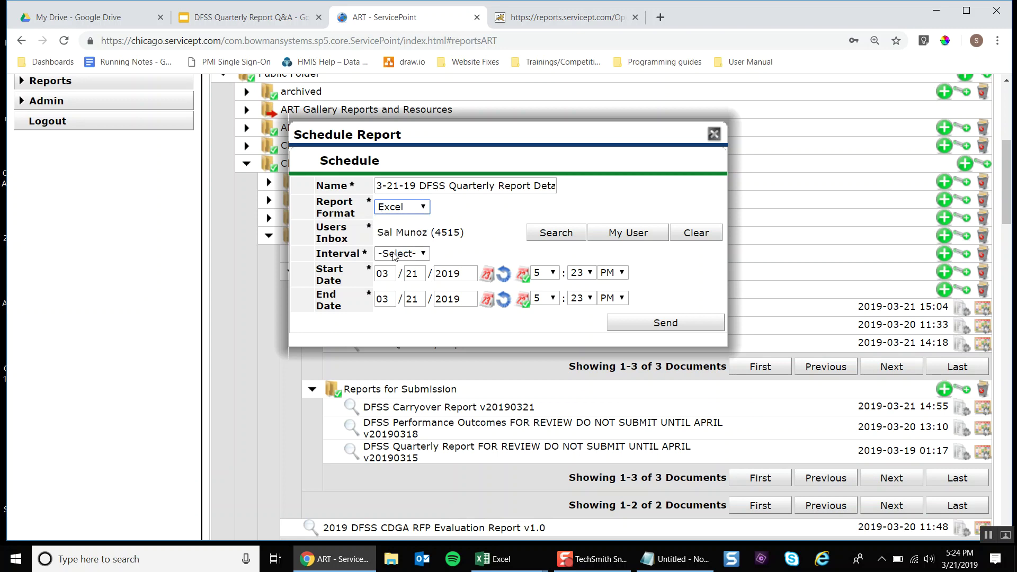
Step: Try a Daily interval with the start date at 03/22/2019, and restore the start day to 21
left_click(396, 254)
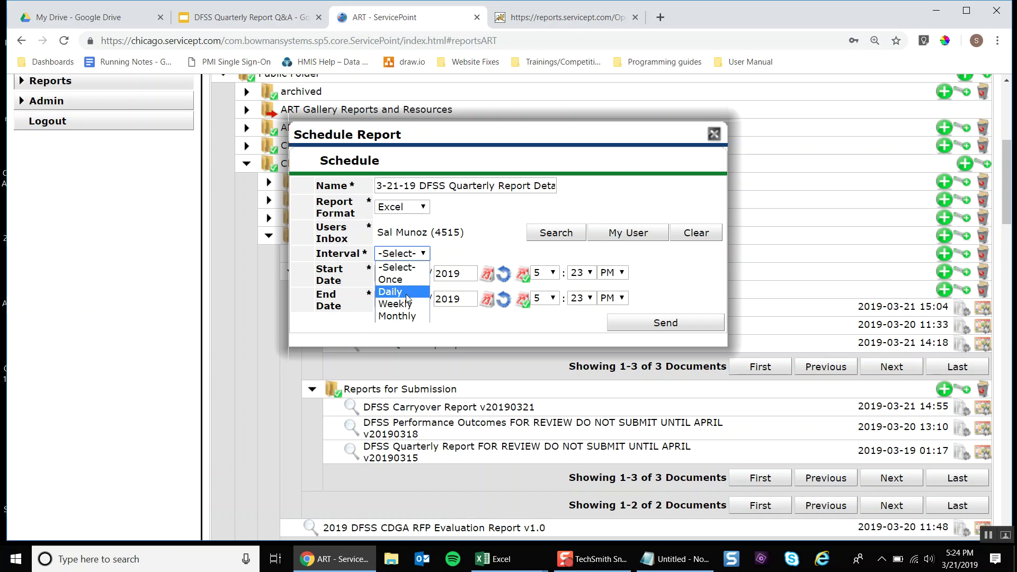
left_click(459, 334)
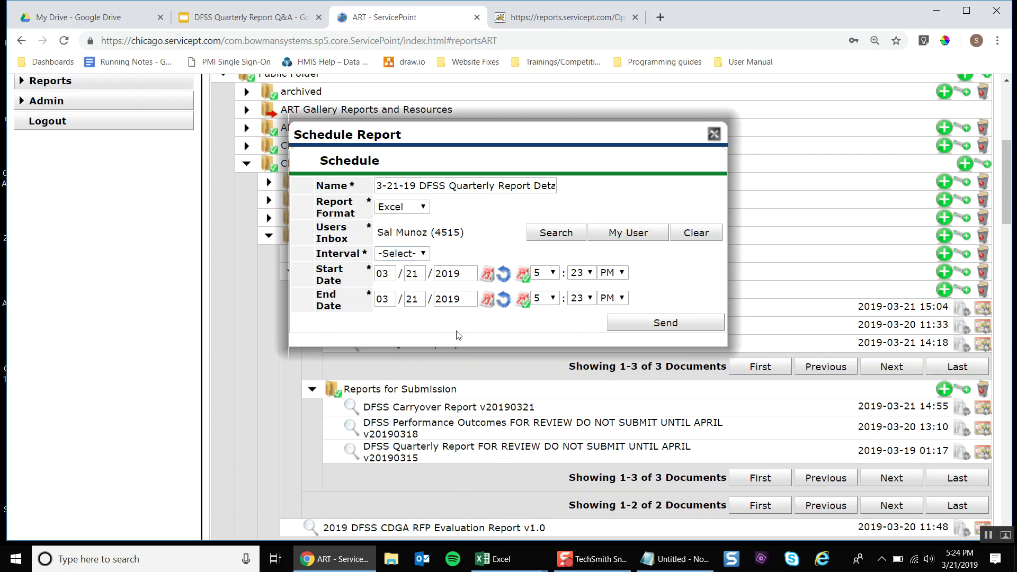
left_click(414, 255)
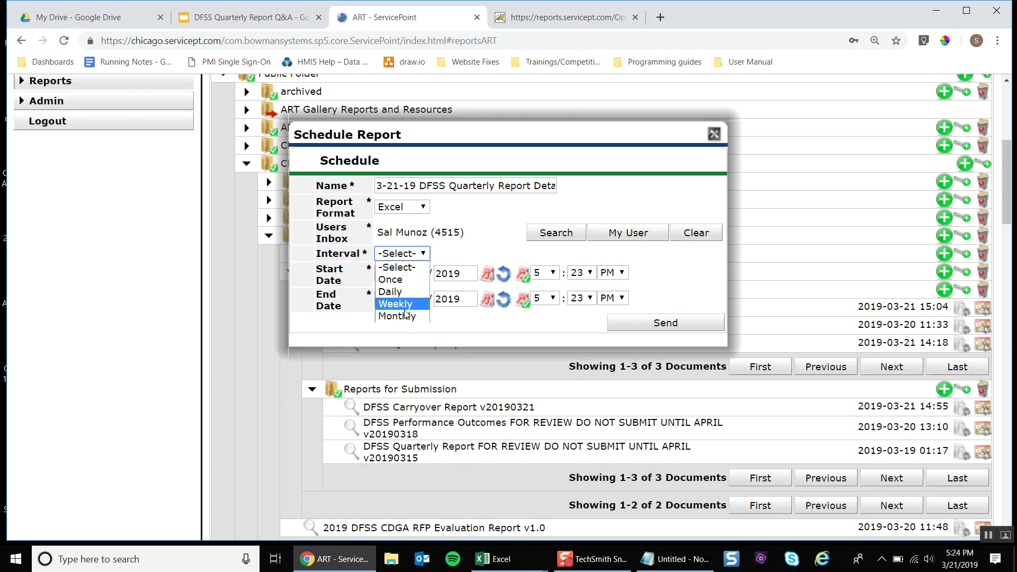
left_click(443, 320)
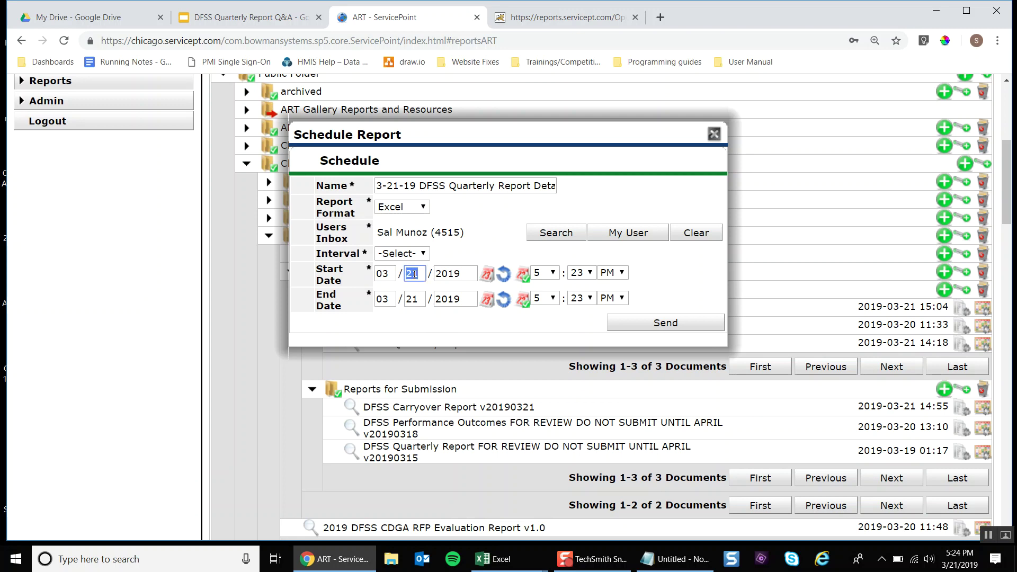
left_click(407, 256)
left_click(402, 291)
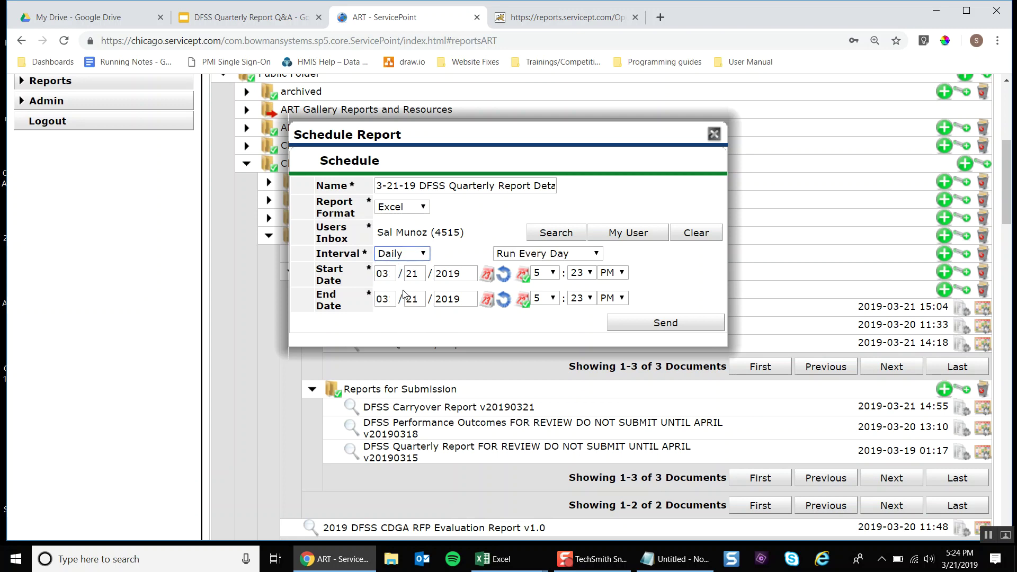
double_click(414, 274)
type("22")
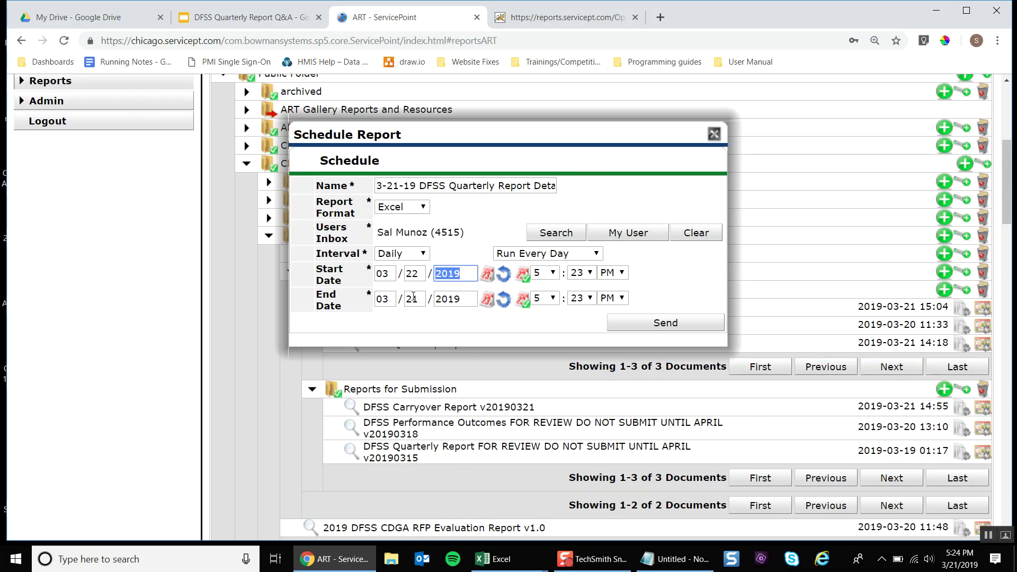
left_click(412, 300)
double_click(413, 299)
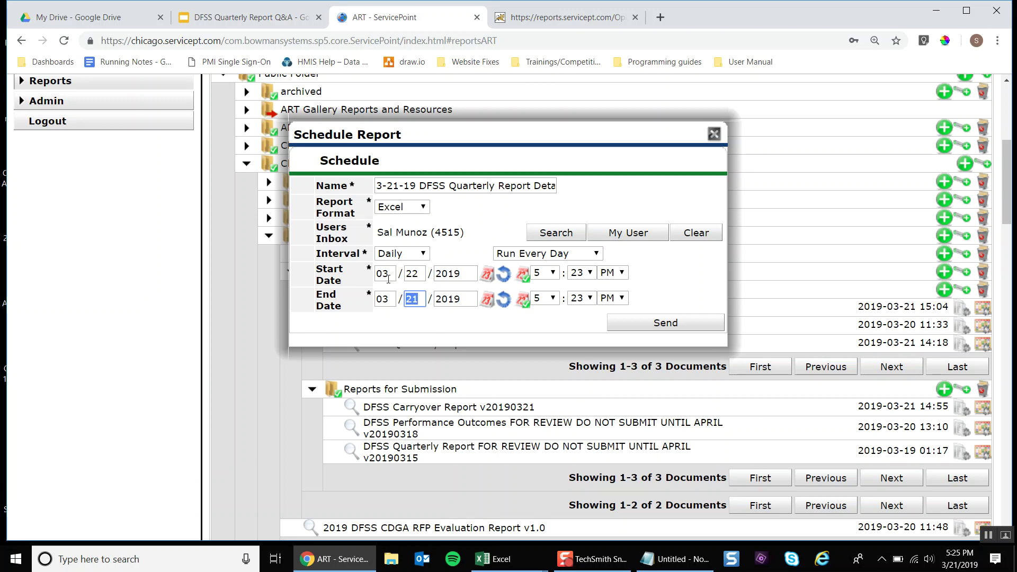
left_click(417, 273)
key("BackSpace")
type("1")
Step: Set the report interval to Once and send the schedule
left_click(402, 253)
left_click(400, 276)
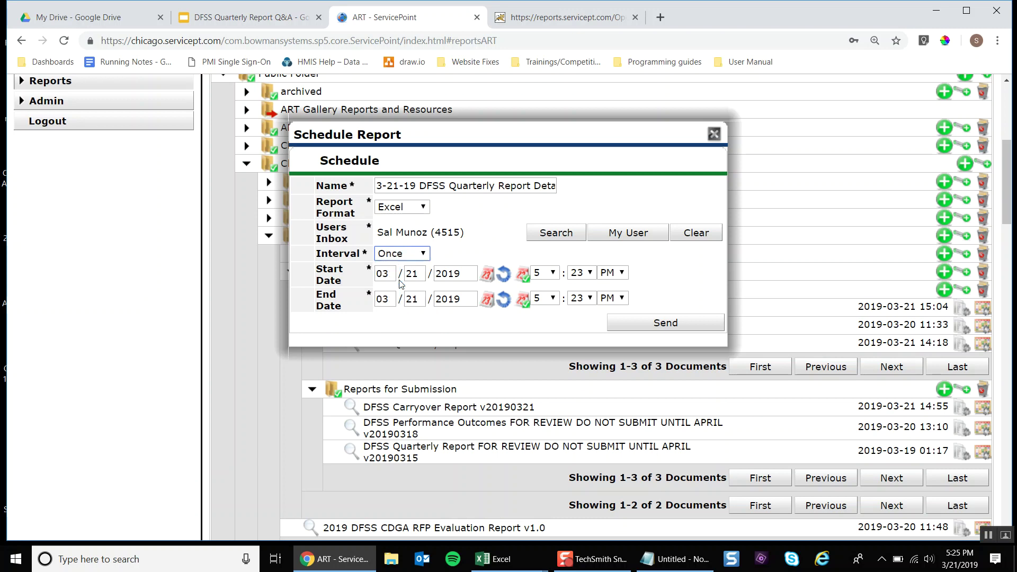
left_click(653, 324)
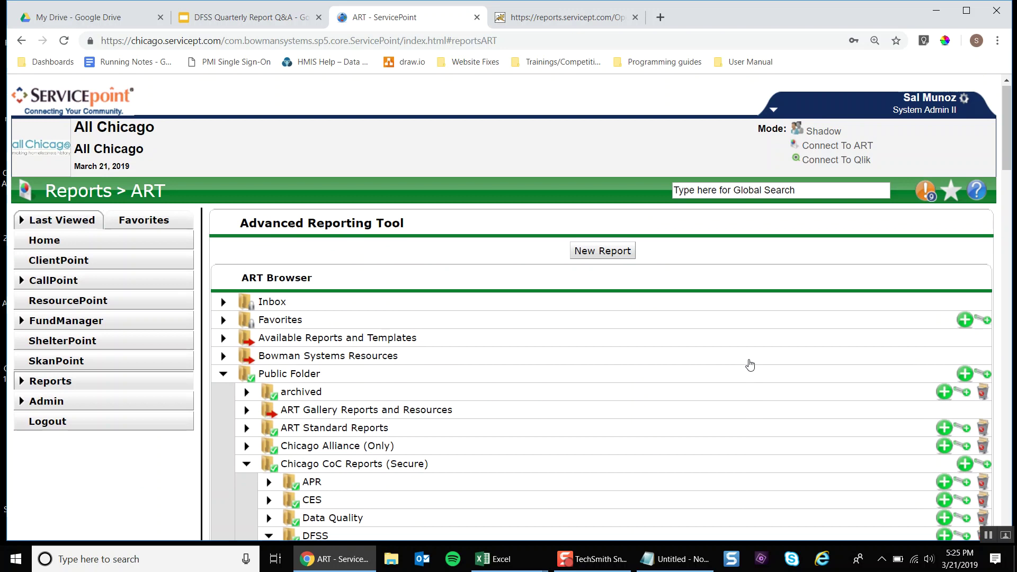
Step: Examine the Scheduled Reports list and the DFSS reports delivered to the ART Inbox
scroll(586, 197, "down", 9)
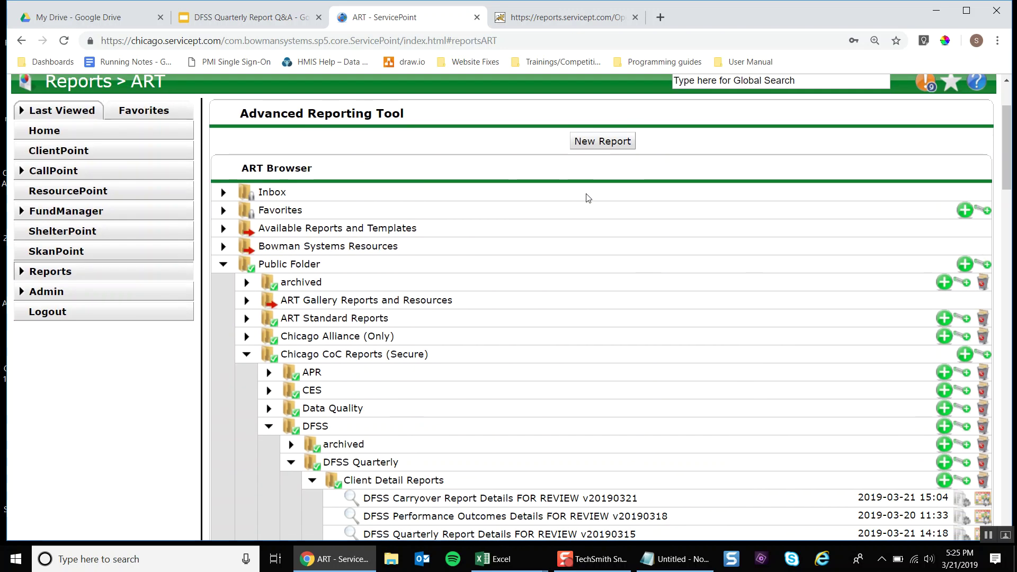
scroll(586, 197, "down", 8)
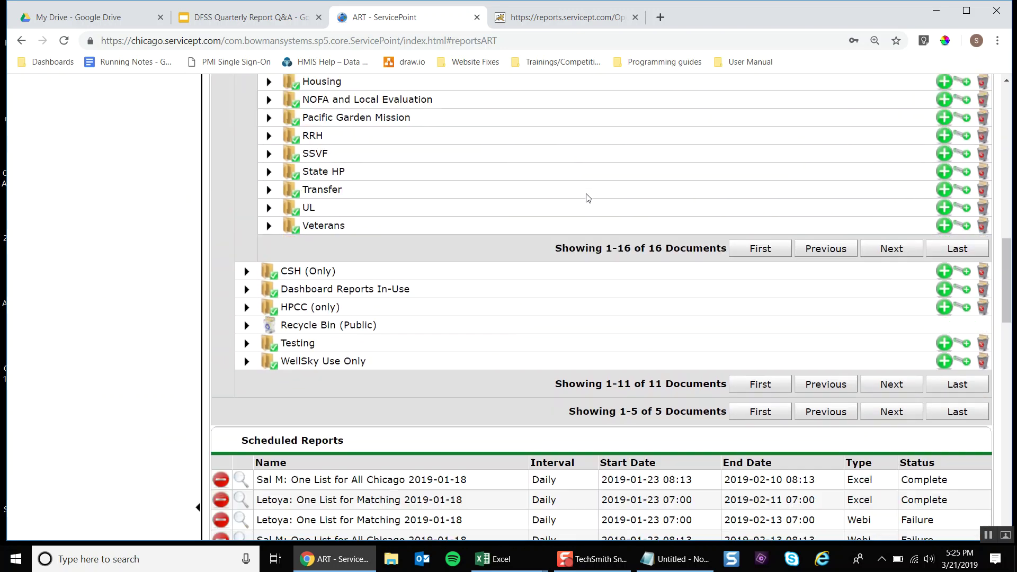
scroll(586, 197, "up", 17)
scroll(586, 194, "down", 3)
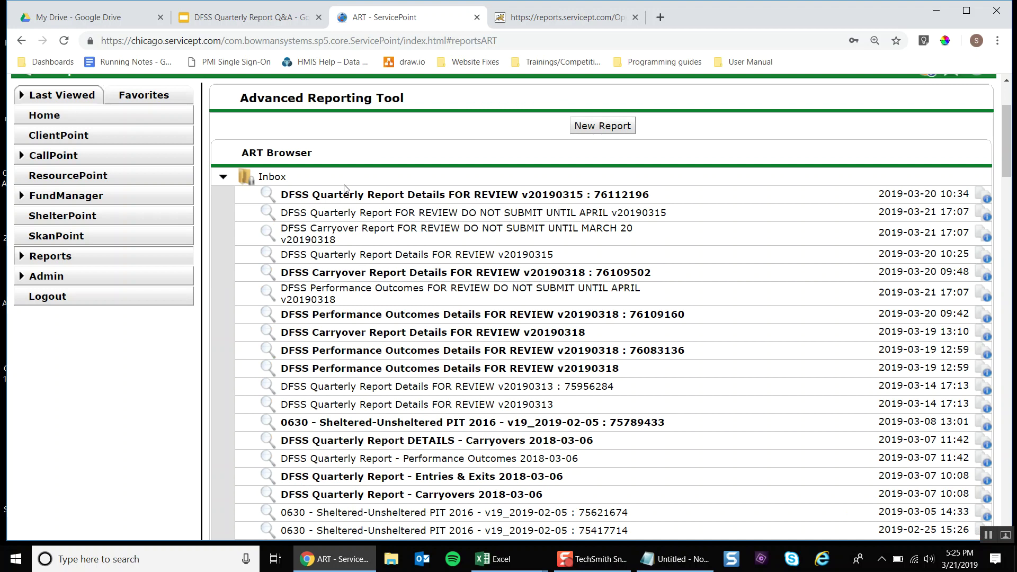
triple_click(372, 195)
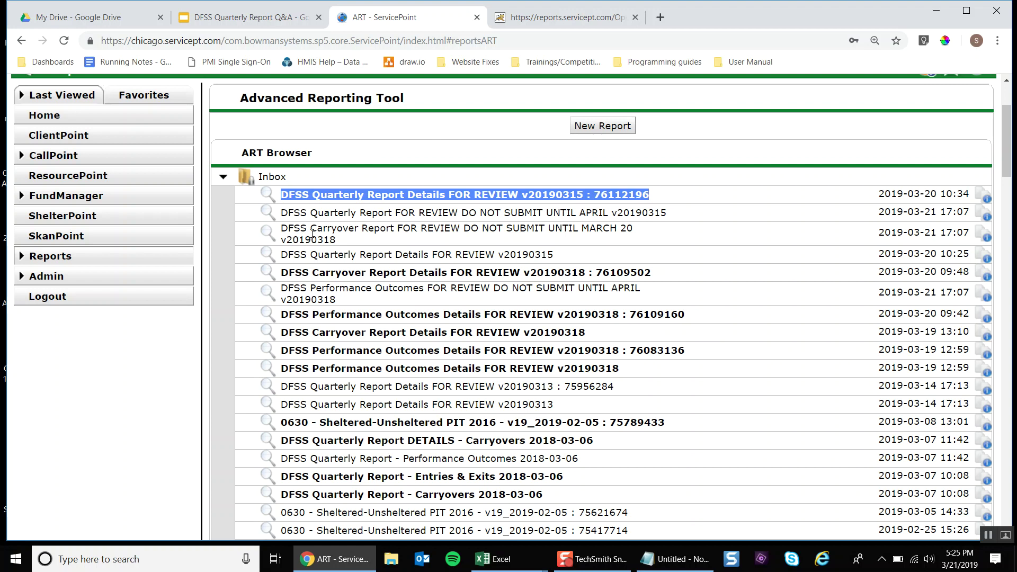
scroll(320, 226, "up", 3)
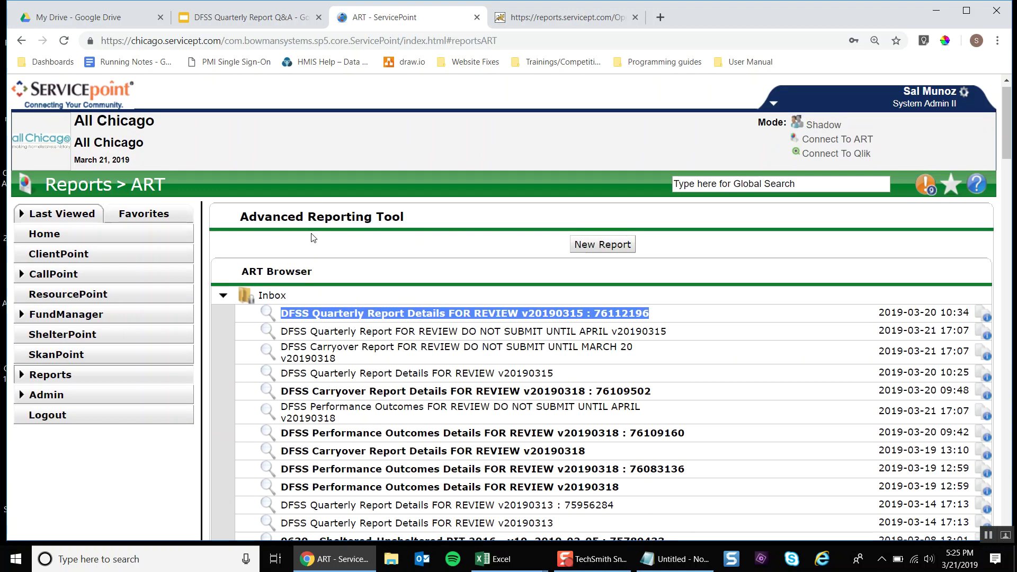
triple_click(328, 329)
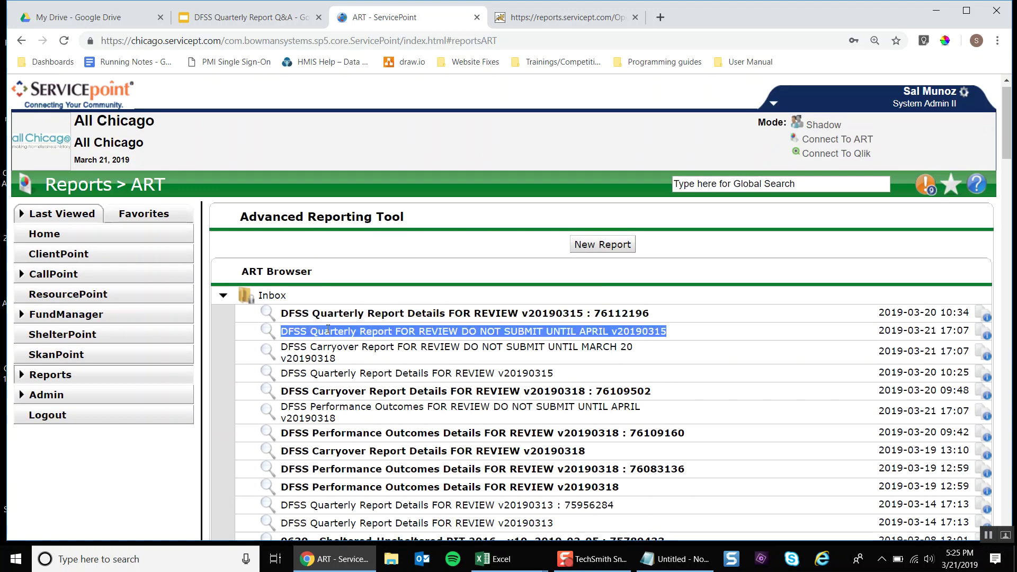
Step: Download DFSS Quarterly Report FOR REVIEW DO NOT SUBMIT UNTIL APRIL v20190315 from the Inbox and switch to the open report's browser tab
left_click(268, 331)
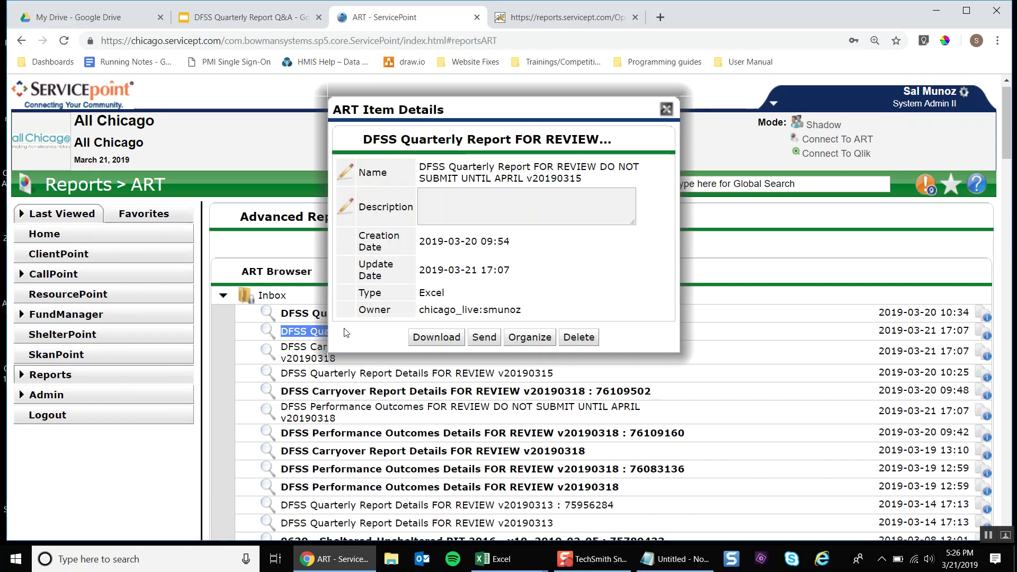
left_click(445, 337)
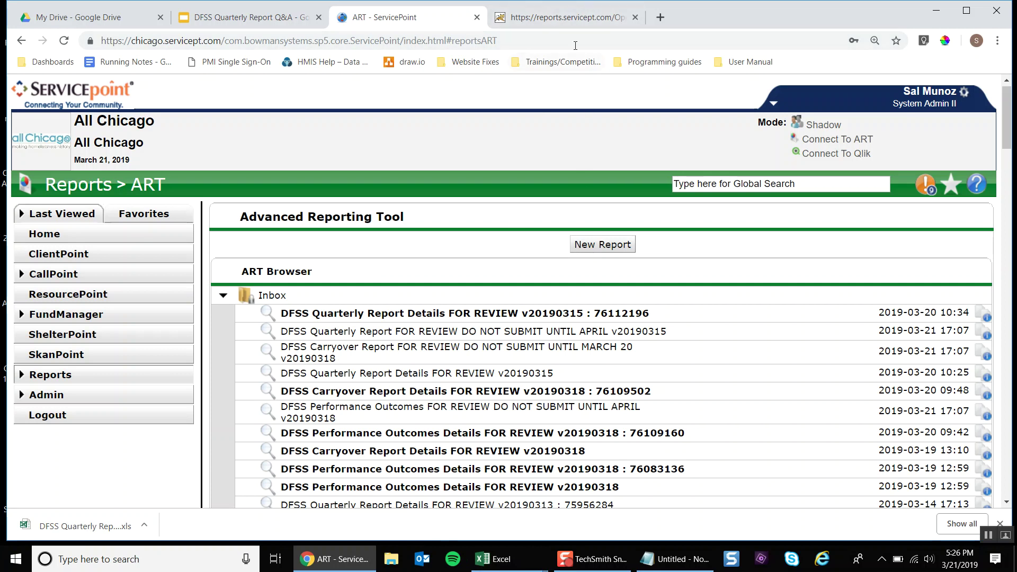
left_click(561, 25)
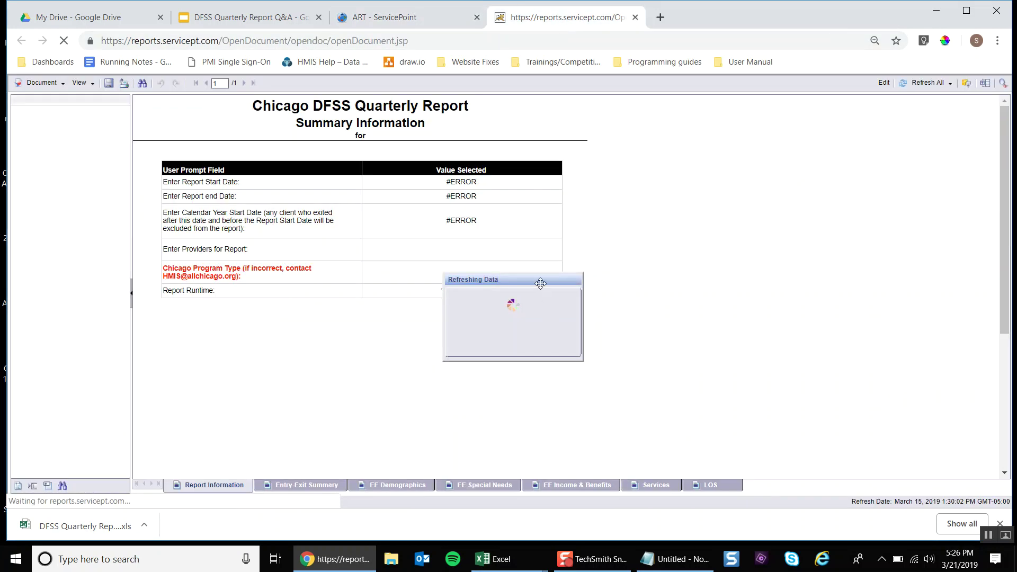
Step: Review the Inbox and folders in the ART Browser, and close the browser tab of the refreshing report
left_click_drag(541, 282, 585, 199)
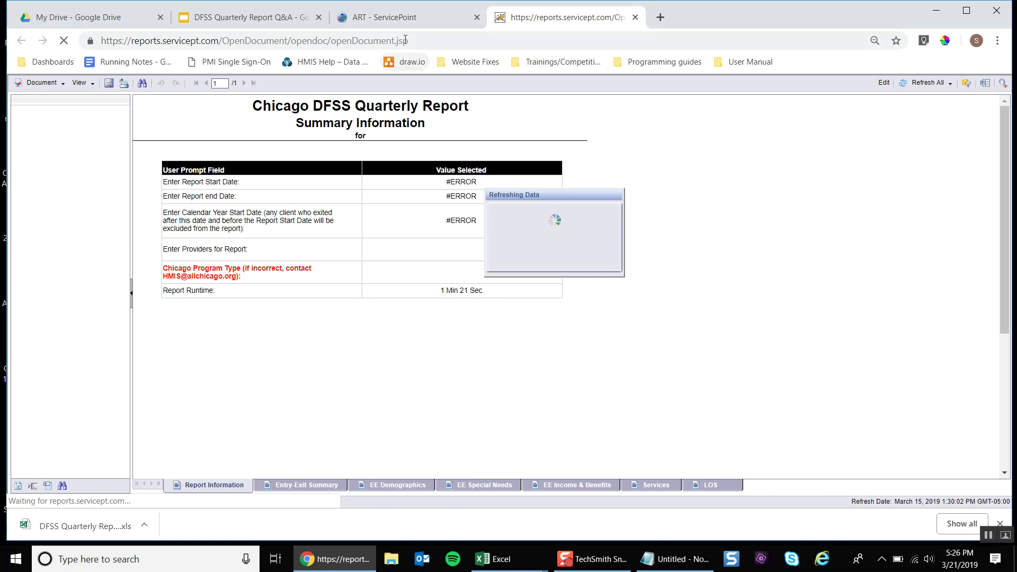
left_click(405, 17)
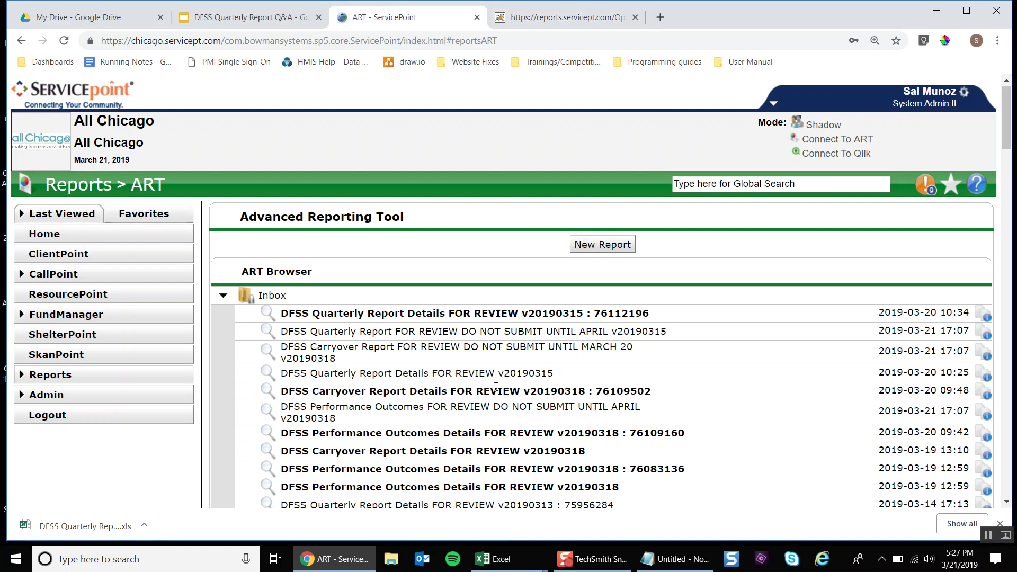
scroll(496, 387, "down", 3)
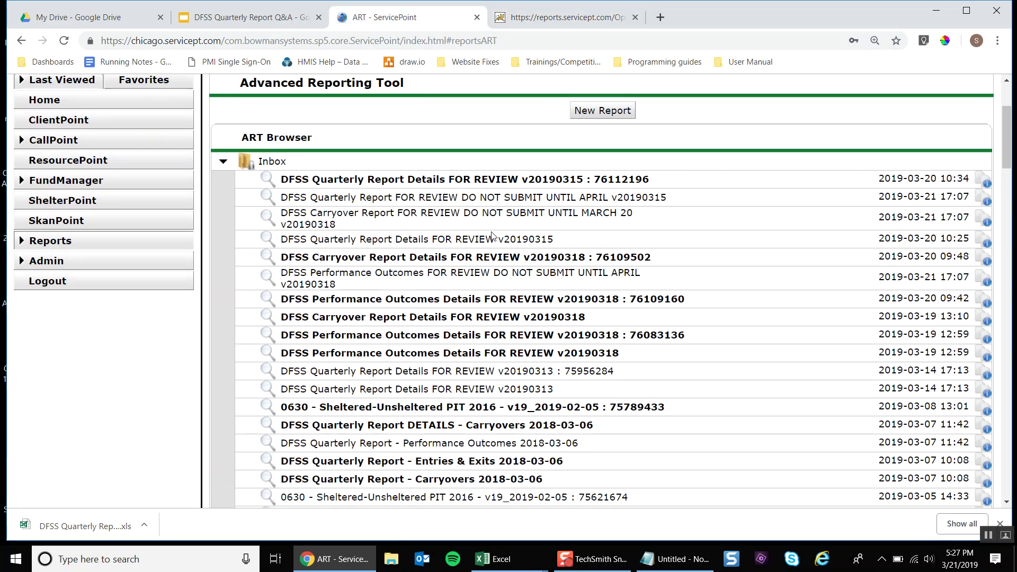
scroll(492, 236, "down", 8)
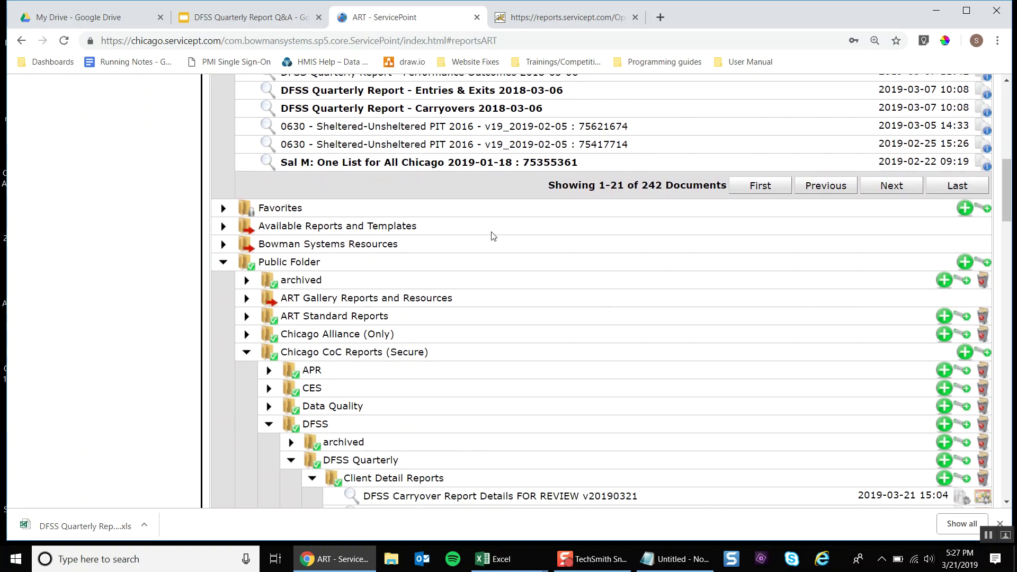
scroll(491, 236, "up", 8)
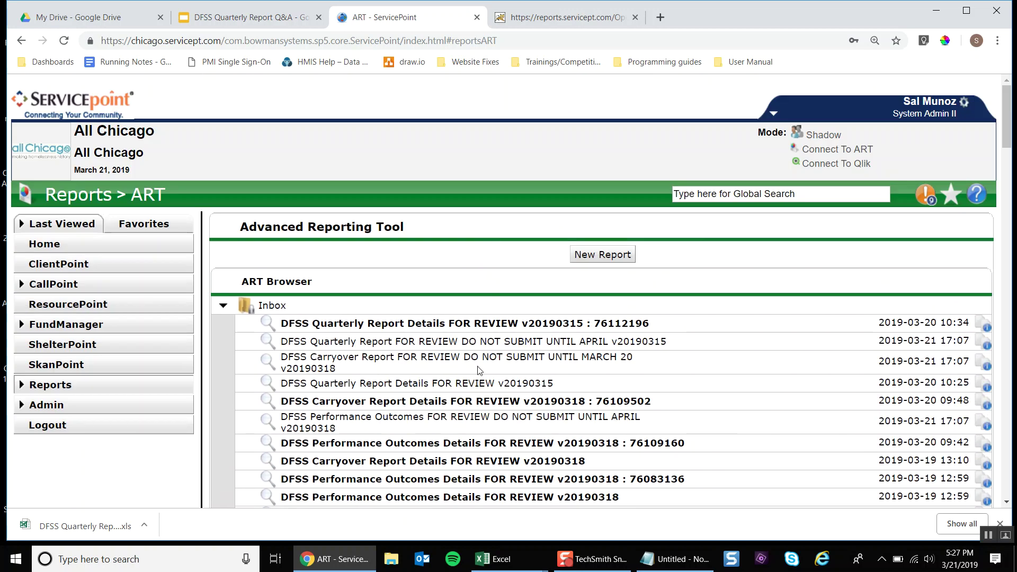
left_click(568, 21)
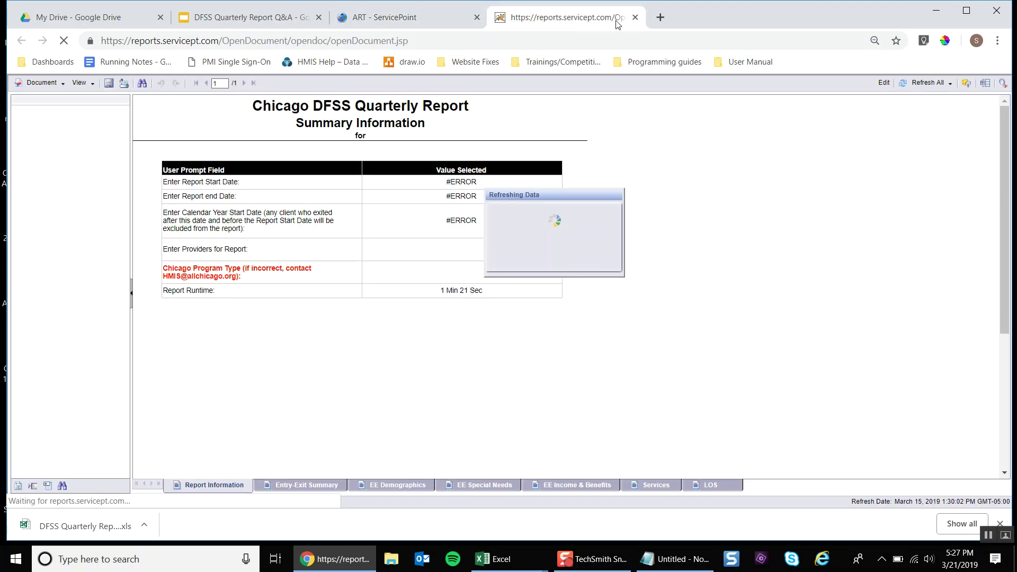
left_click(635, 17)
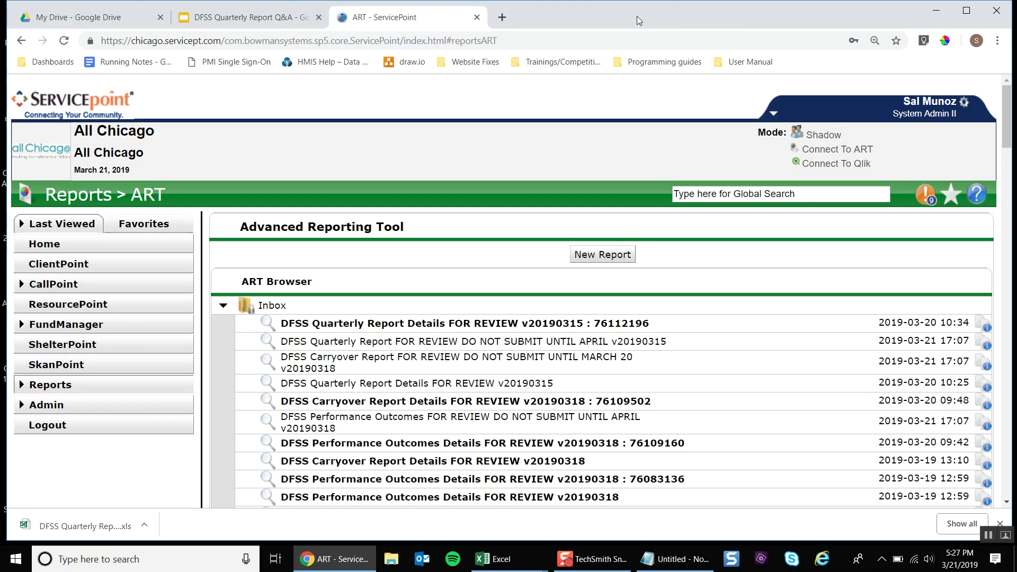
Step: Switch to the DFSS Quarterly Report FOR REVIEW workbook in Excel, maximize it and enable editing
mouse_move(513, 564)
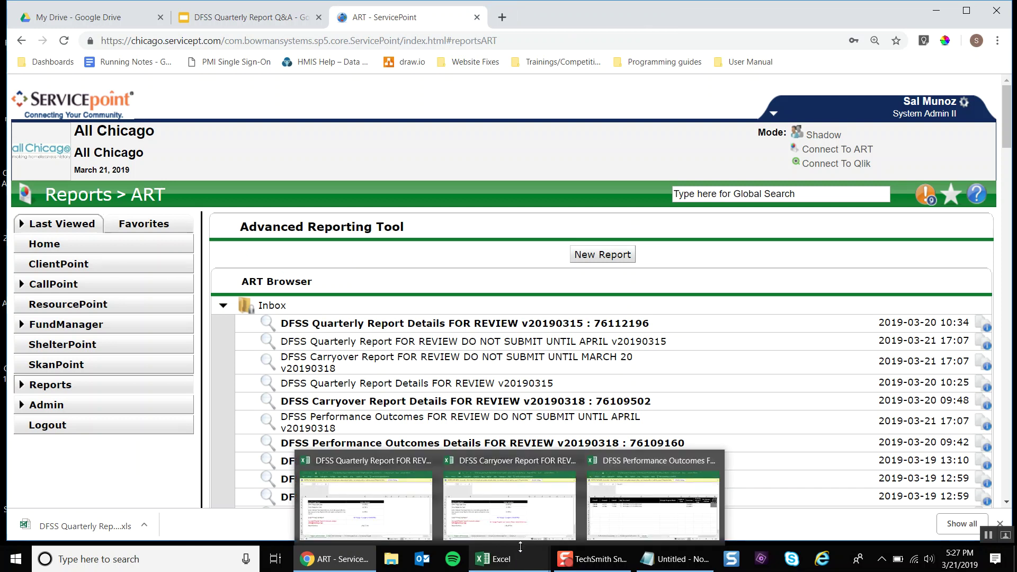
mouse_move(384, 497)
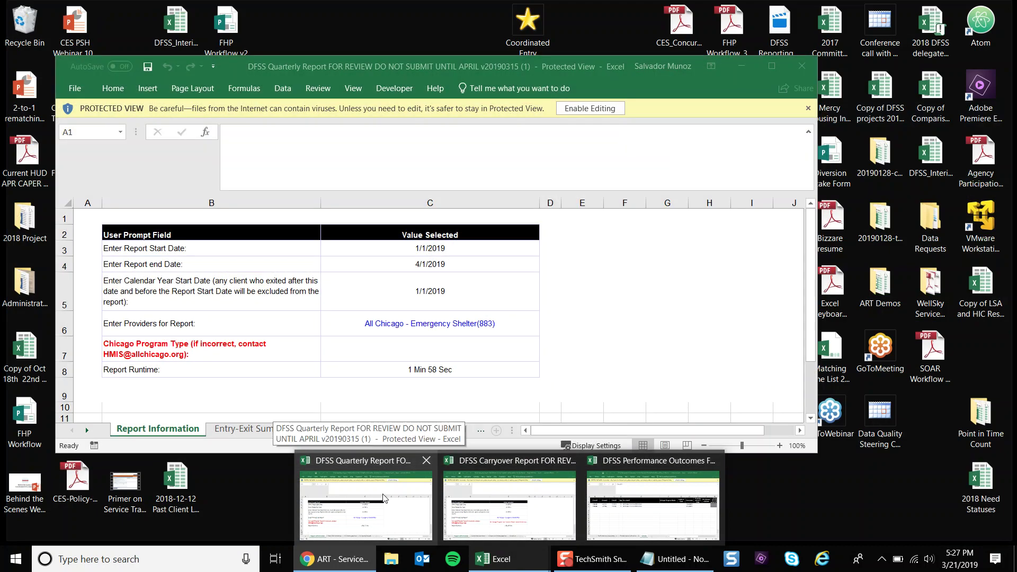
mouse_move(491, 507)
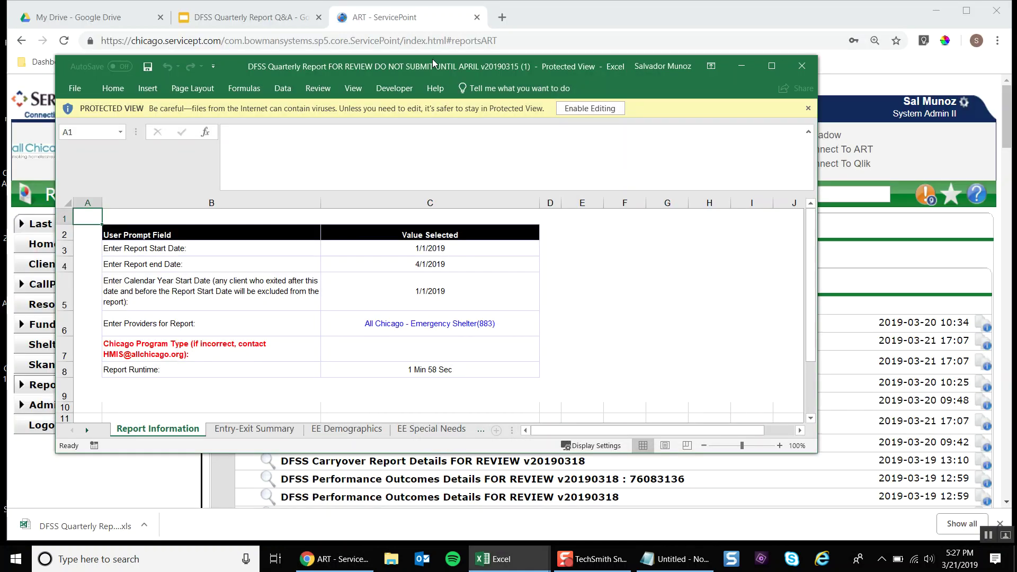
double_click(432, 68)
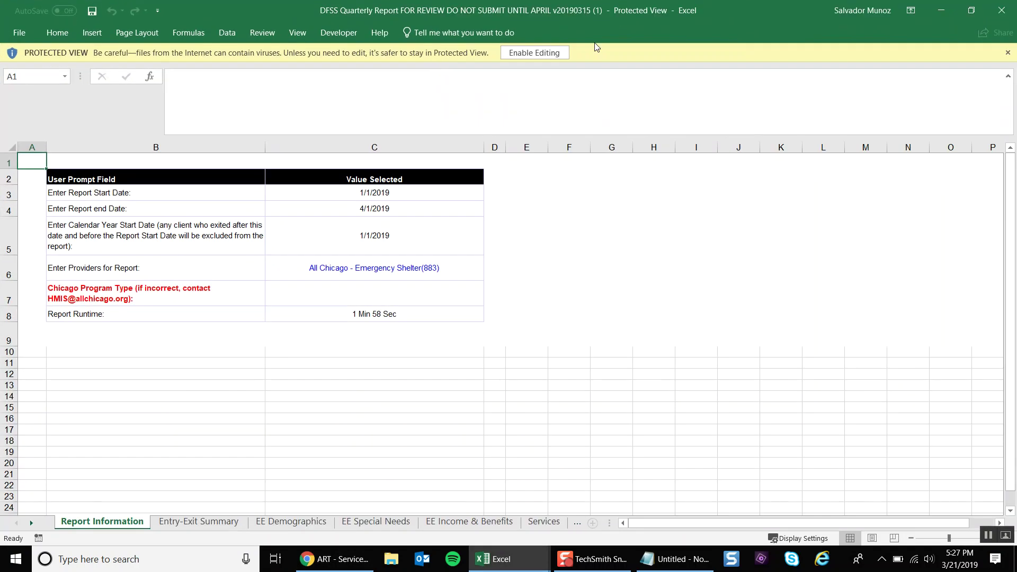
left_click(557, 54)
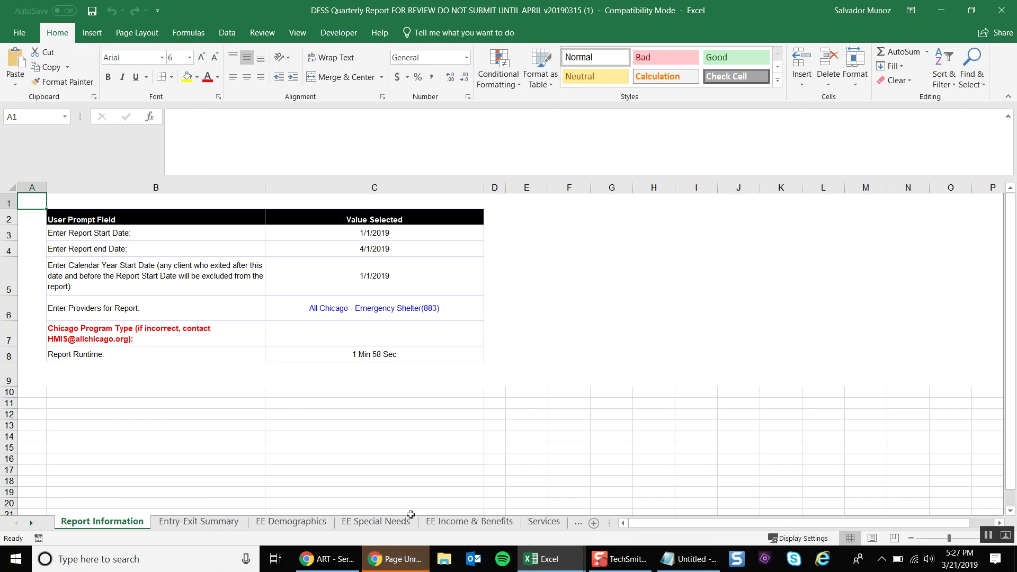
Step: Look through the workbook's sheets from Entry-Exit Summary to LOS, and return to the Report Information sheet
left_click(200, 524)
left_click(311, 525)
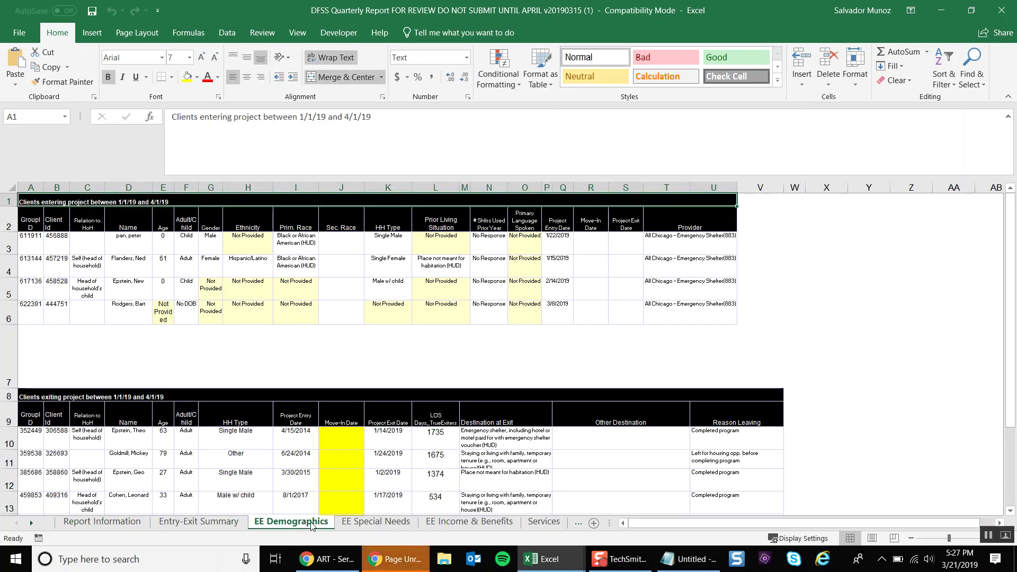
left_click(351, 525)
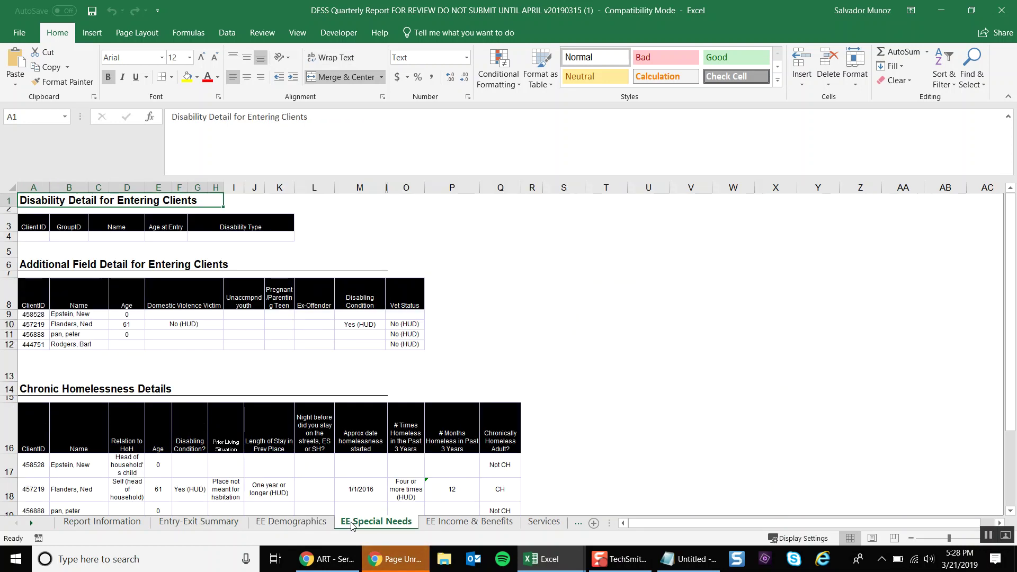
left_click(447, 526)
left_click(543, 524)
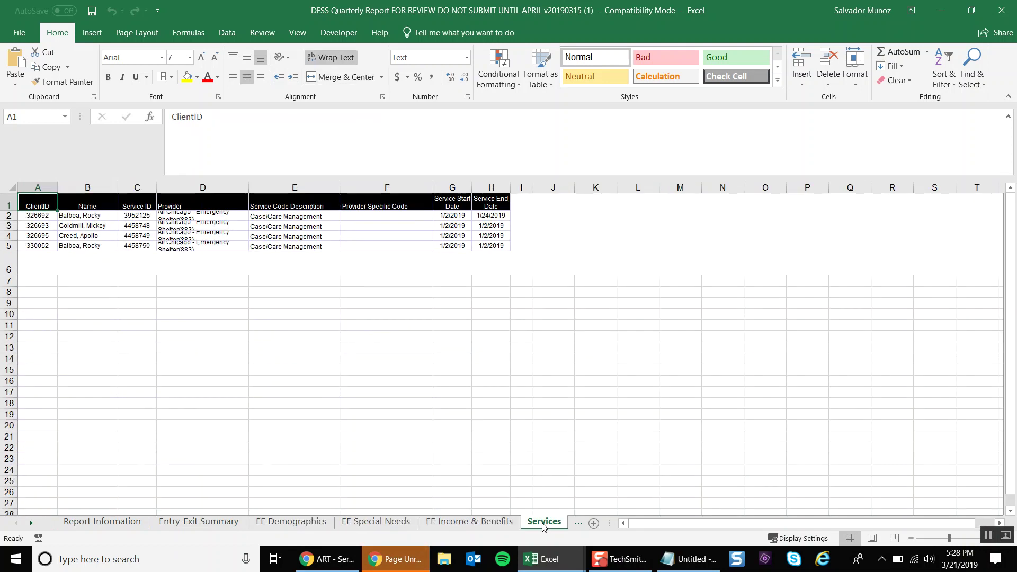
left_click(572, 524)
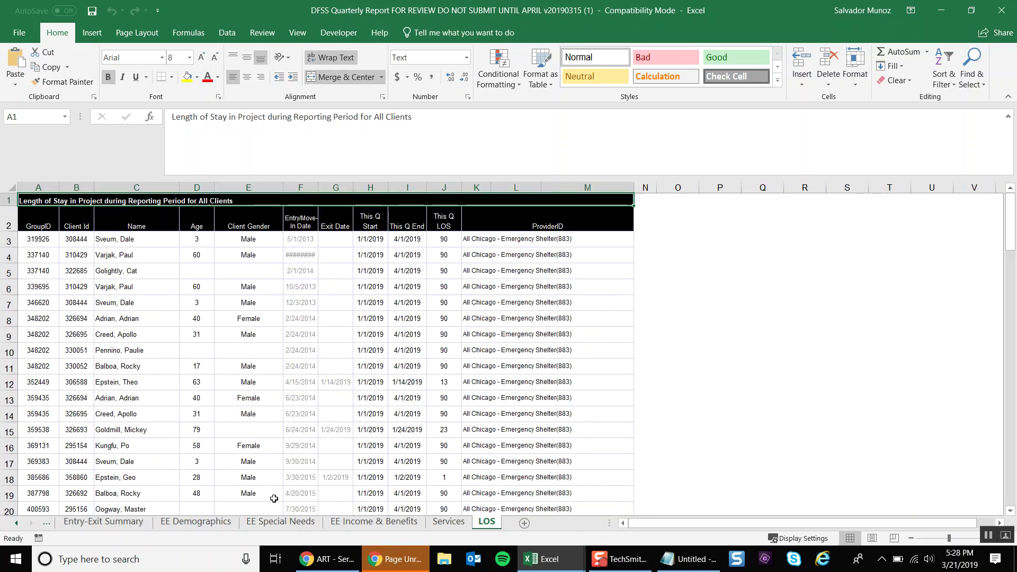
left_click(75, 524)
left_click(18, 523)
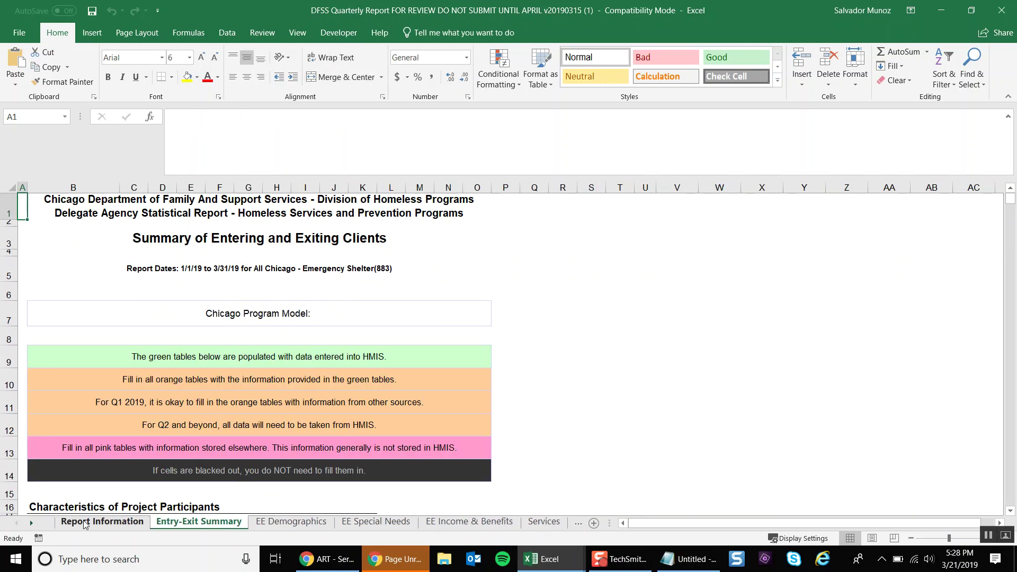
left_click(91, 524)
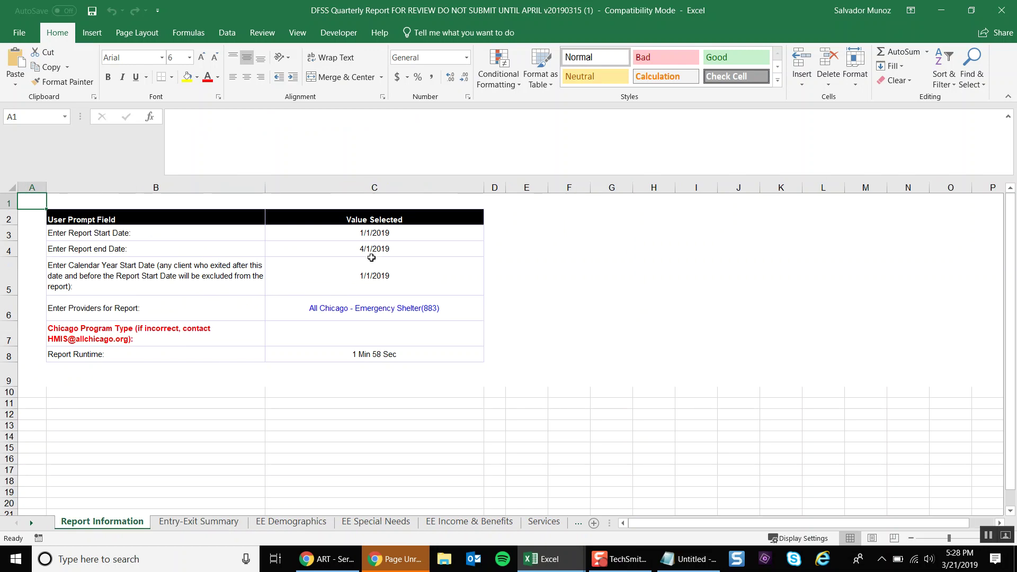
Step: Examine the program type, report runtime, provider and date prompt values on the Report Information sheet
left_click(223, 332)
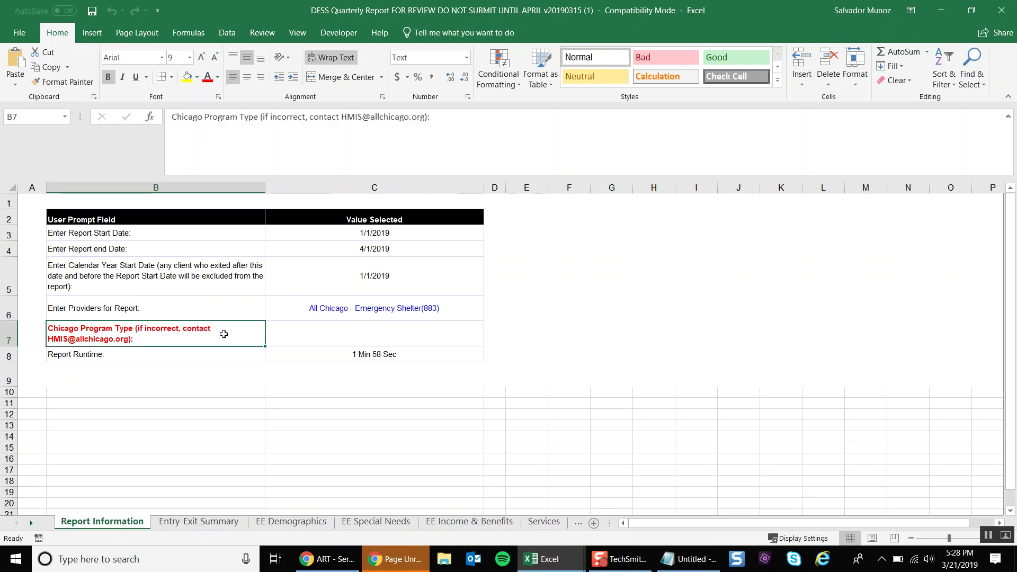
left_click(328, 338)
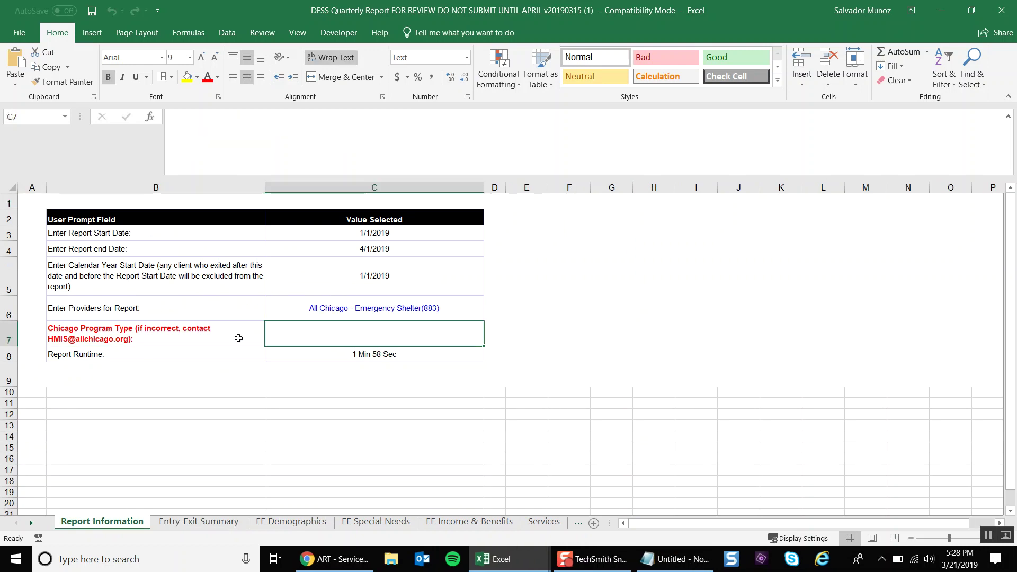
left_click(193, 337)
left_click(297, 331)
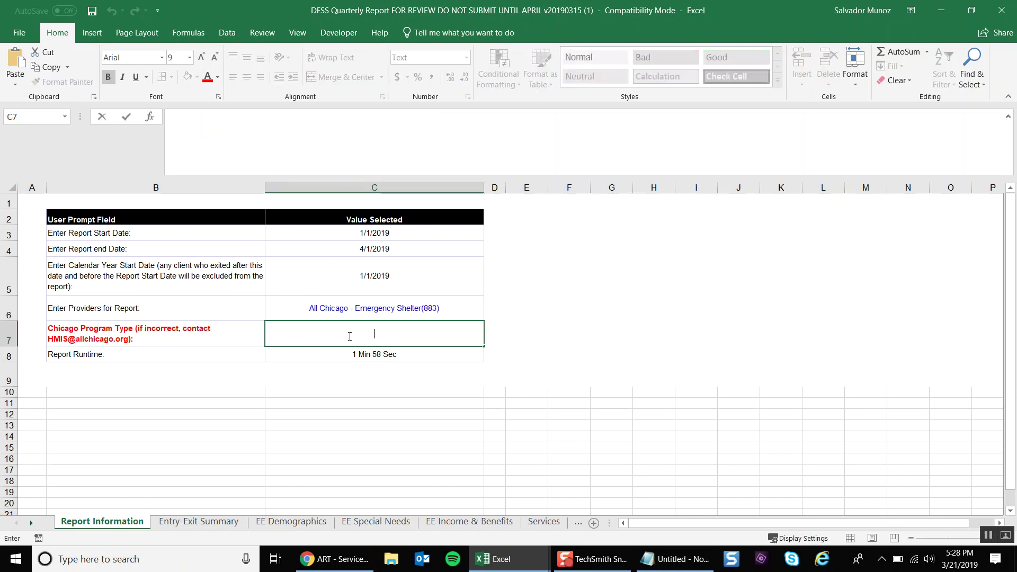
left_click(352, 356)
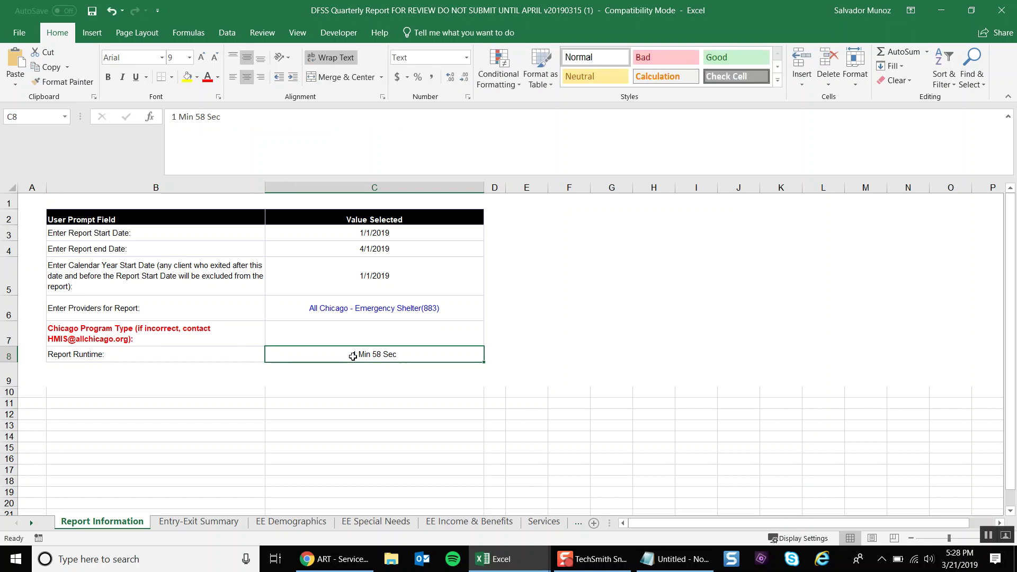
left_click(377, 338)
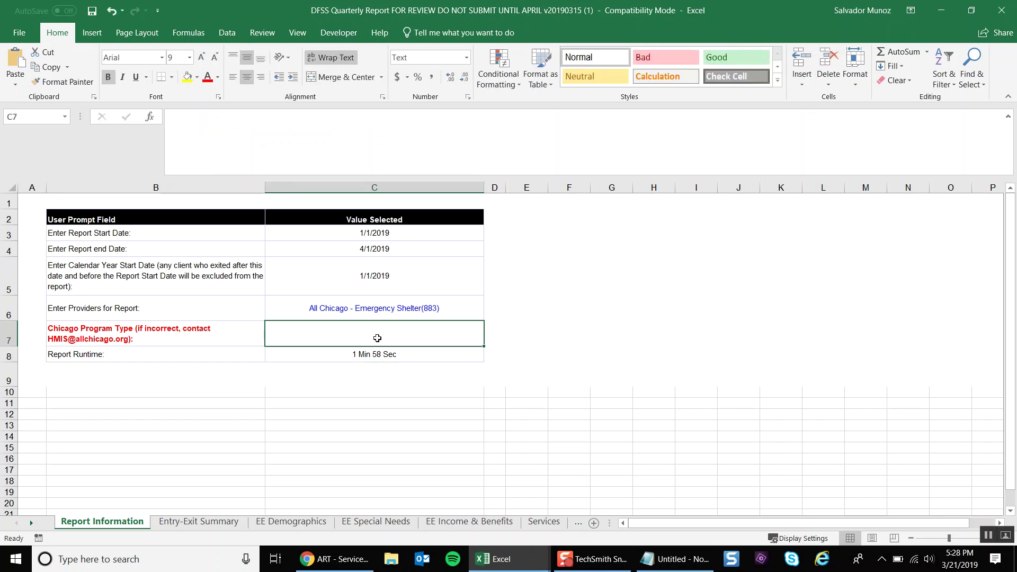
left_click(321, 306)
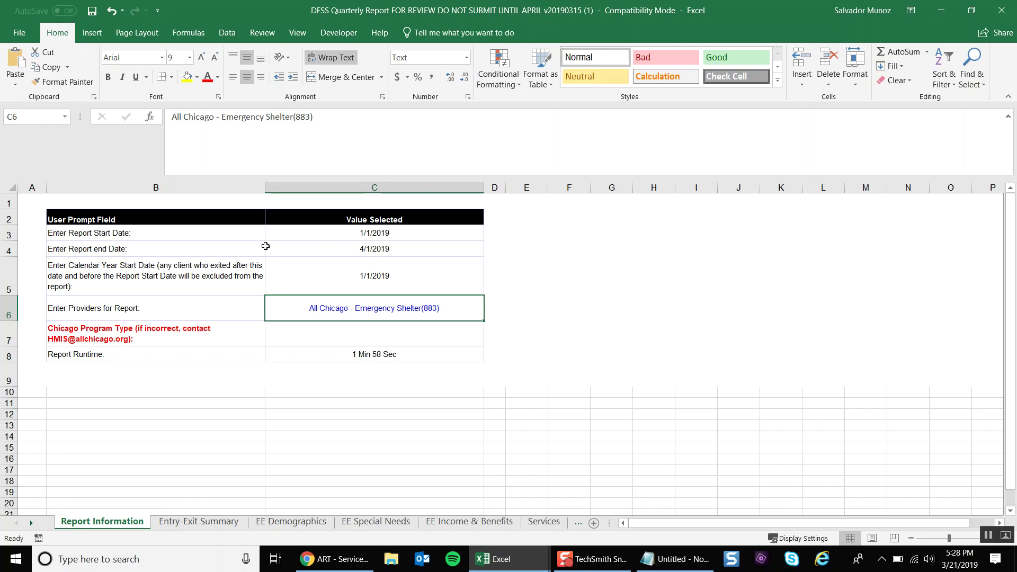
left_click(355, 236)
left_click_drag(355, 236, 359, 252)
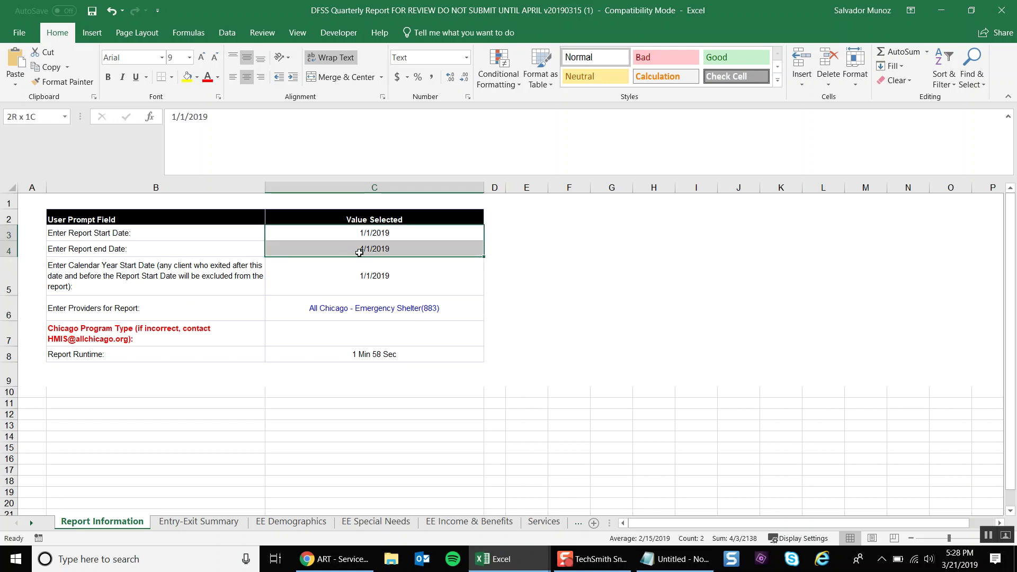
left_click(378, 280)
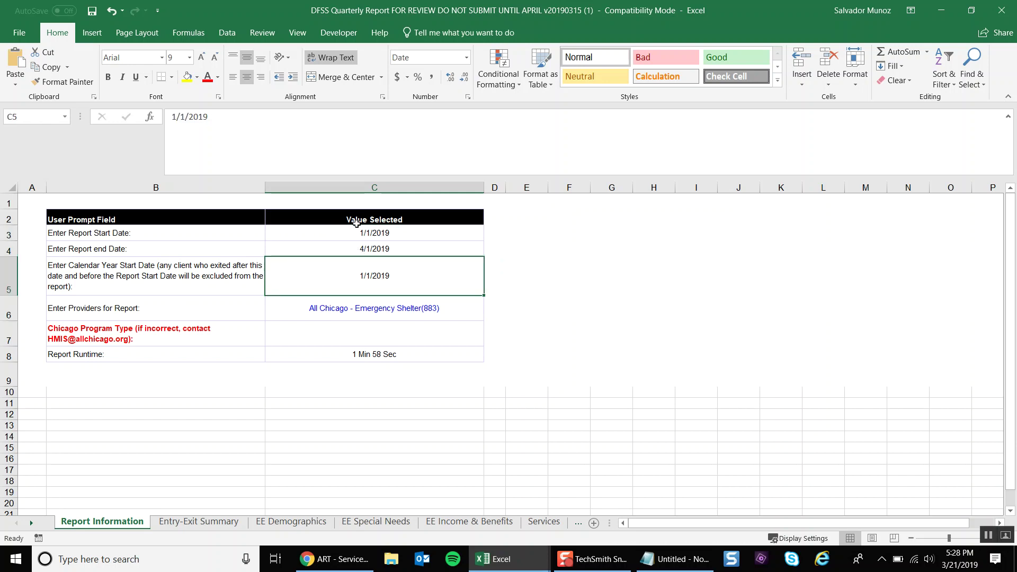
left_click_drag(358, 233, 364, 276)
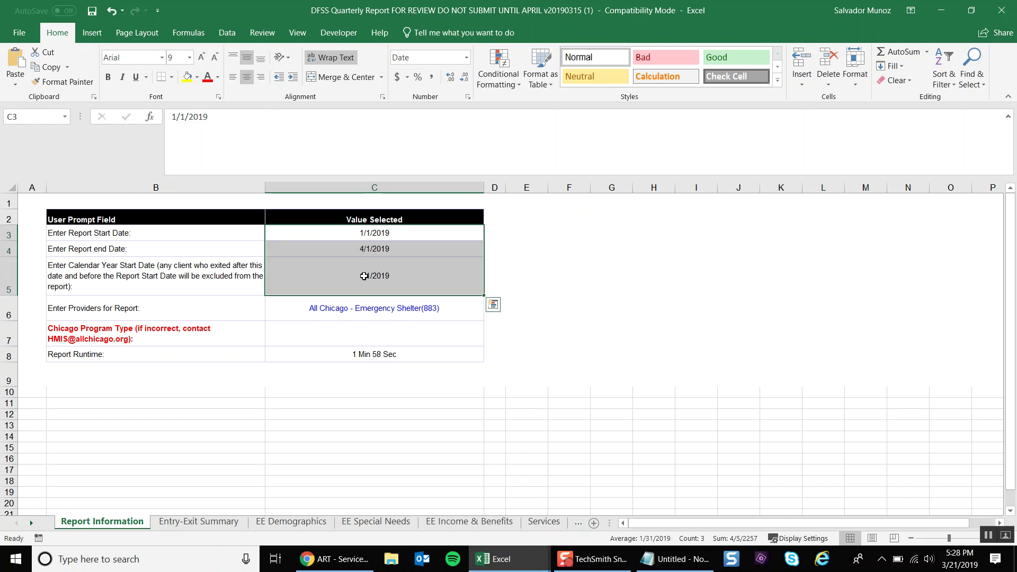
left_click(362, 312)
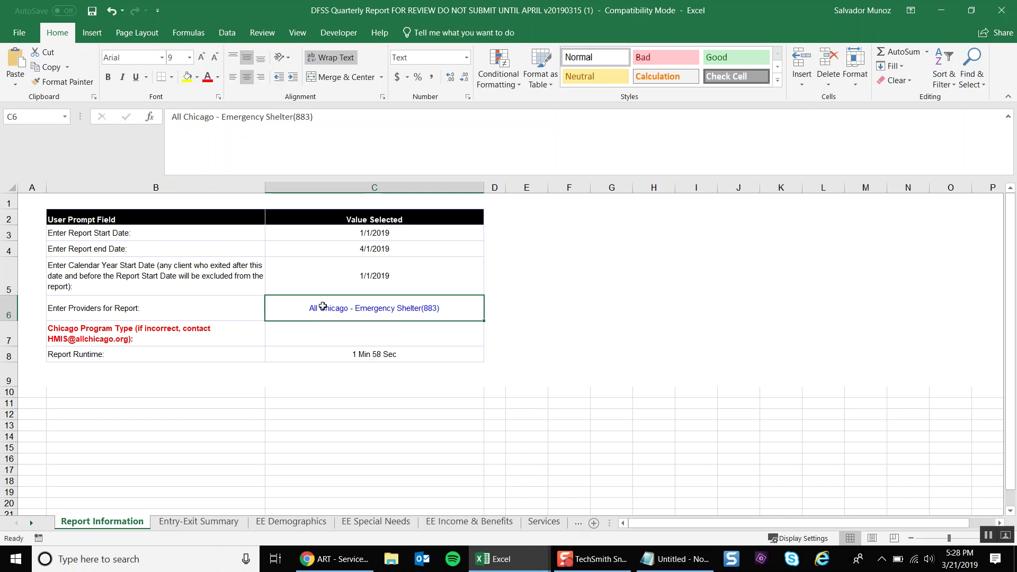
left_click(378, 332)
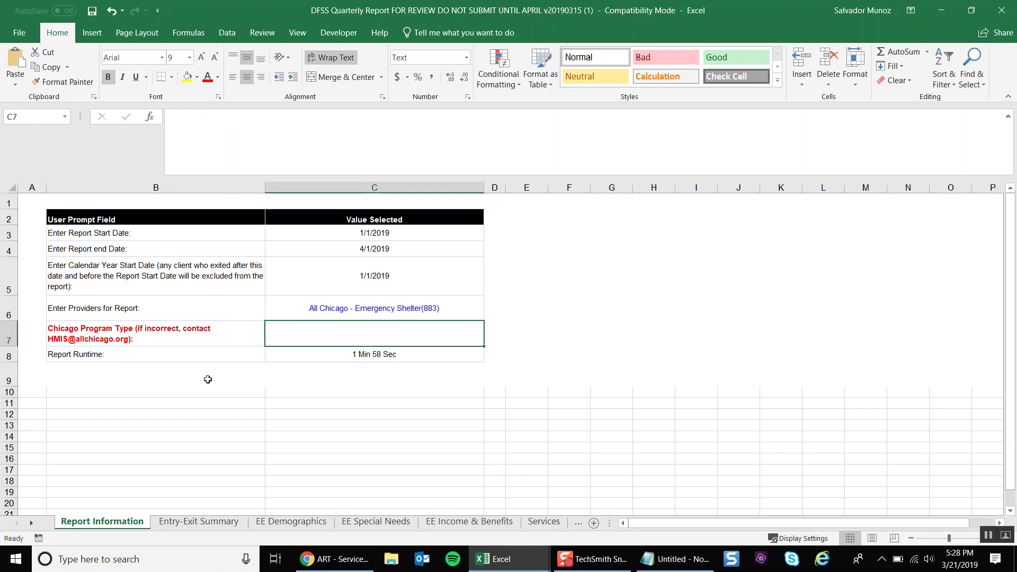
Step: Look over the color-coded instructions and participant tables on the Entry-Exit Summary sheet
left_click(203, 523)
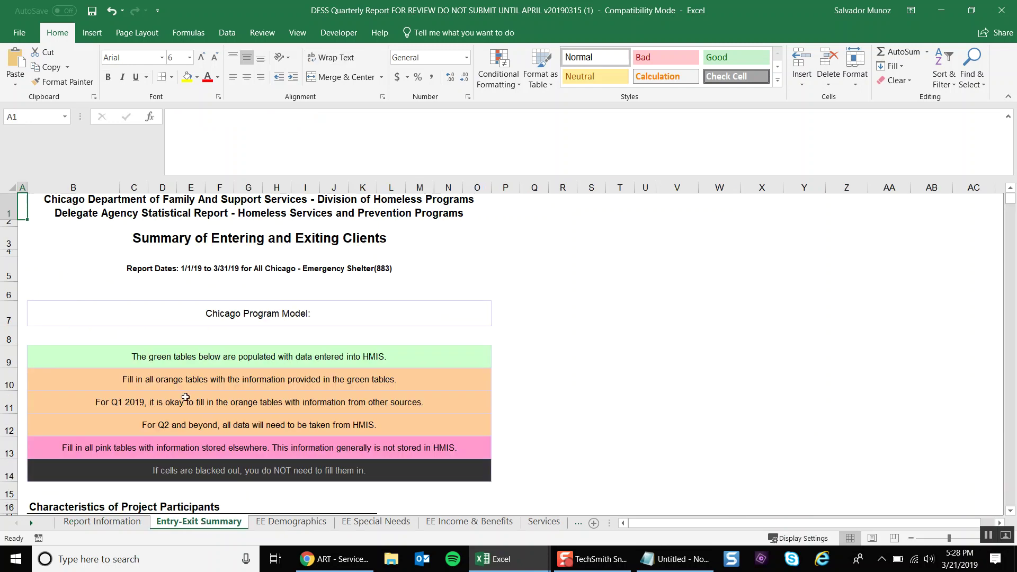
scroll(186, 397, "down", 5)
scroll(185, 397, "up", 3)
scroll(185, 397, "down", 2)
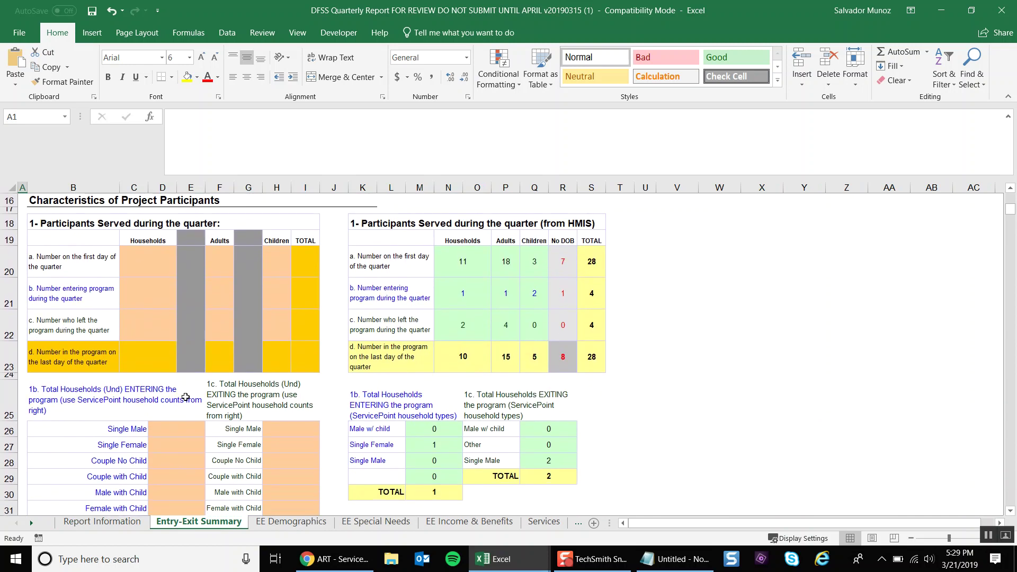
scroll(186, 397, "down", 7)
scroll(185, 397, "up", 5)
scroll(185, 397, "up", 1)
scroll(185, 397, "up", 5)
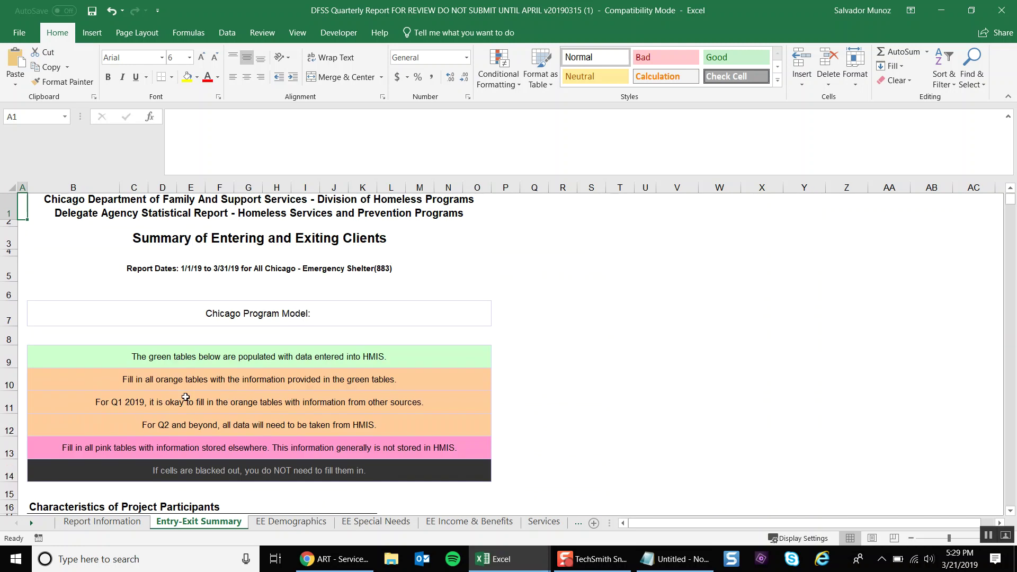
Step: Examine the household counts in the HMIS Participants Served table on the Entry-Exit Summary sheet
scroll(185, 397, "down", 4)
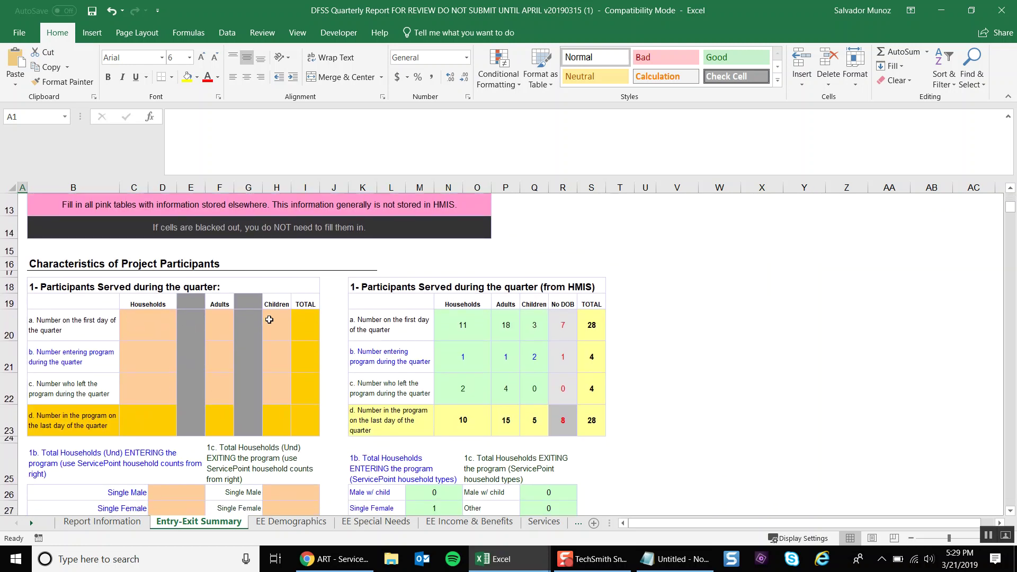
scroll(345, 358, "down", 1)
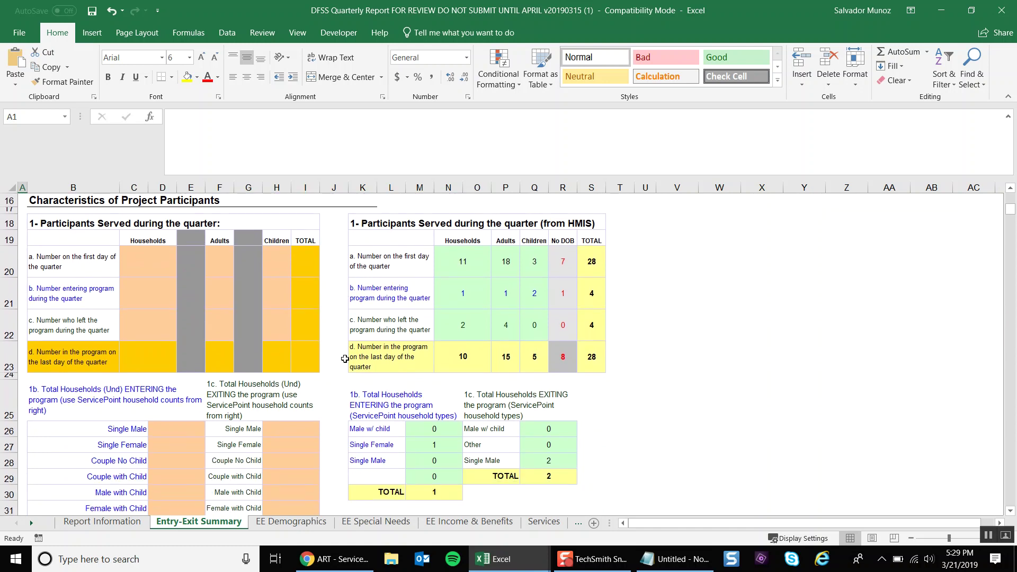
scroll(345, 358, "up", 1)
scroll(345, 359, "down", 1)
left_click(471, 251)
left_click(470, 301)
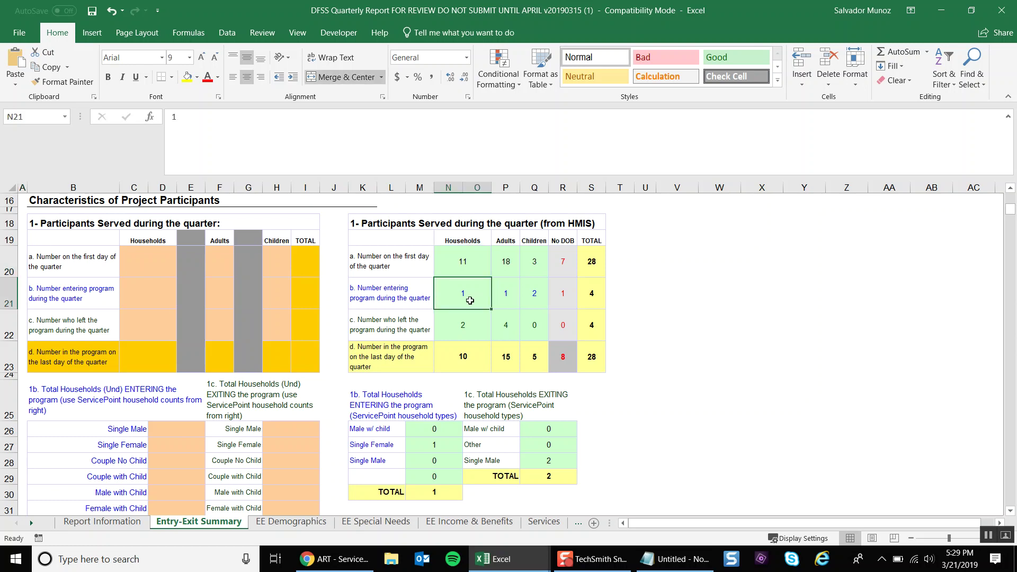
left_click(459, 347)
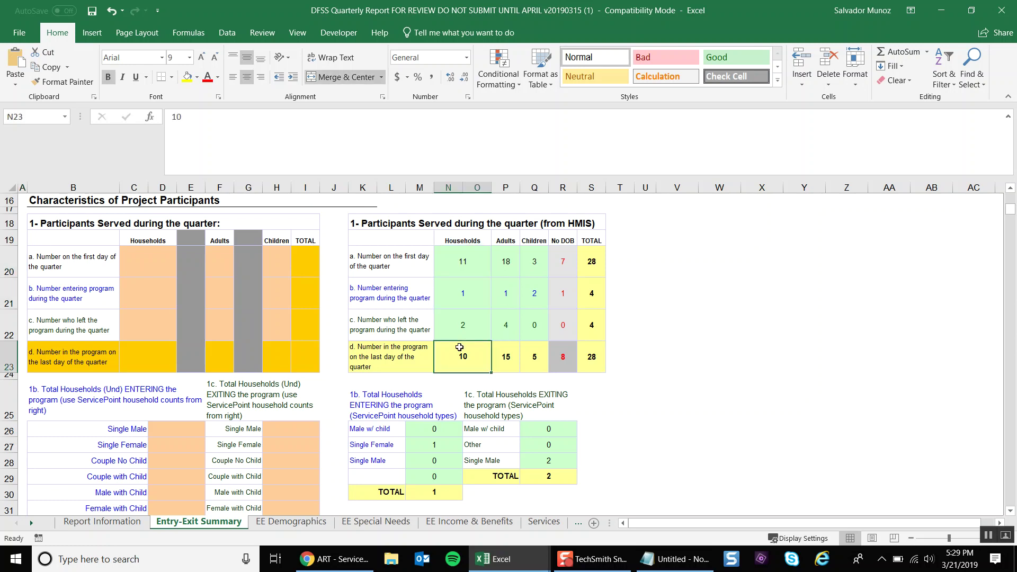
Step: Look over the HMIS tables for entering and exiting household types, family size, prior living situation and shelters used
scroll(459, 347, "down", 3)
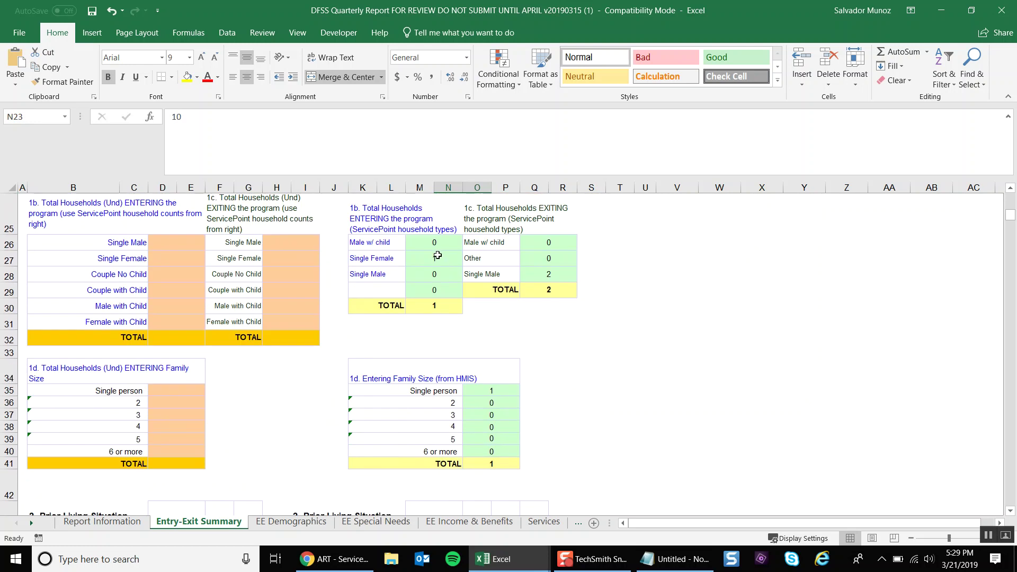
left_click(437, 256)
scroll(474, 328, "down", 2)
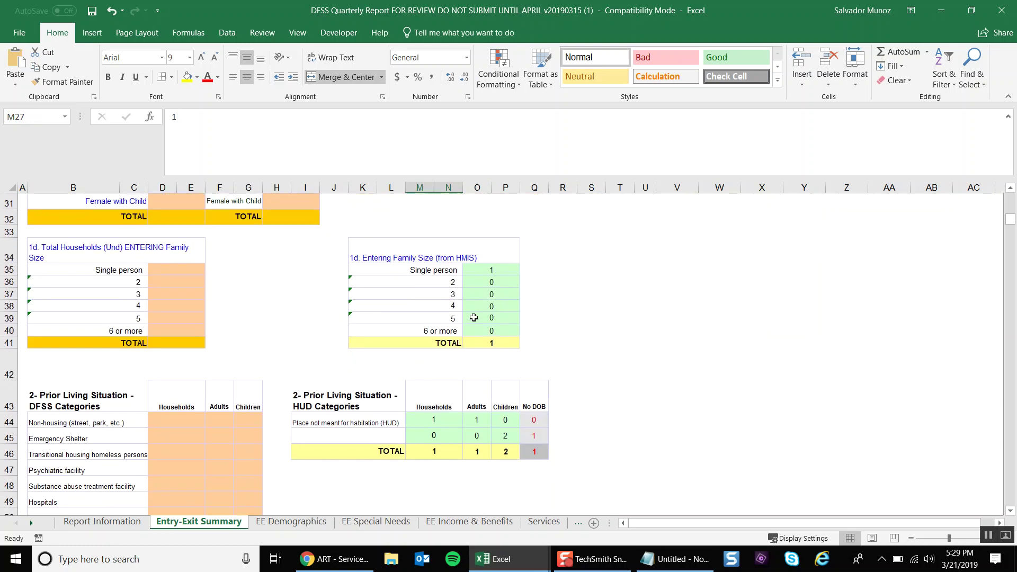
scroll(484, 385, "down", 5)
scroll(483, 385, "down", 5)
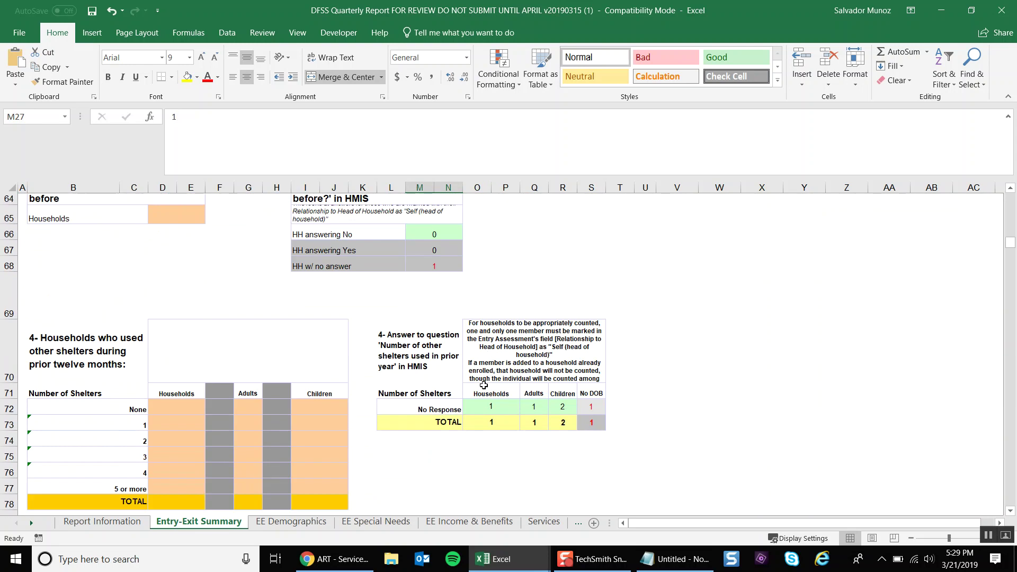
scroll(484, 385, "up", 10)
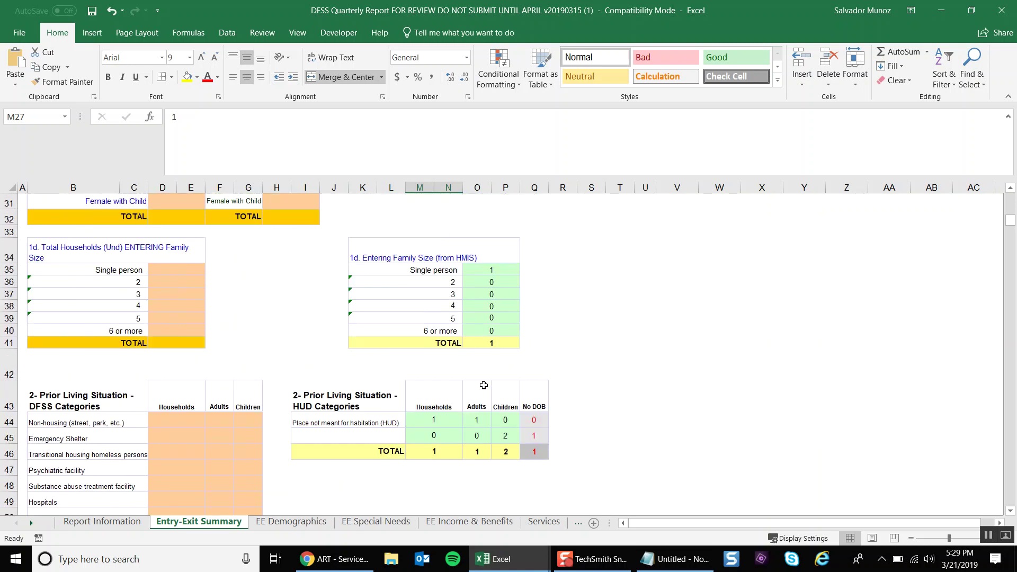
scroll(483, 385, "up", 2)
scroll(483, 385, "down", 2)
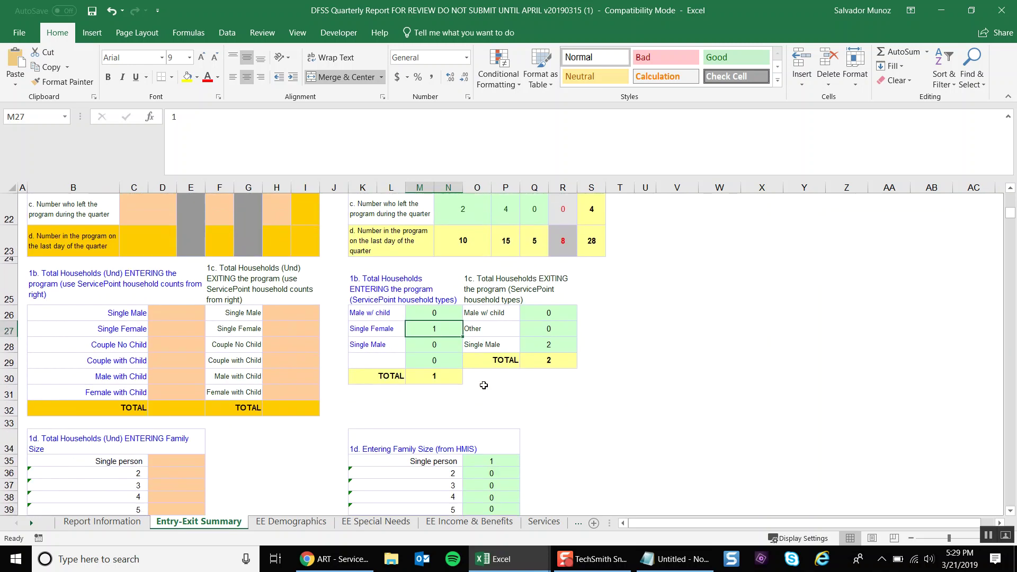
scroll(483, 385, "down", 1)
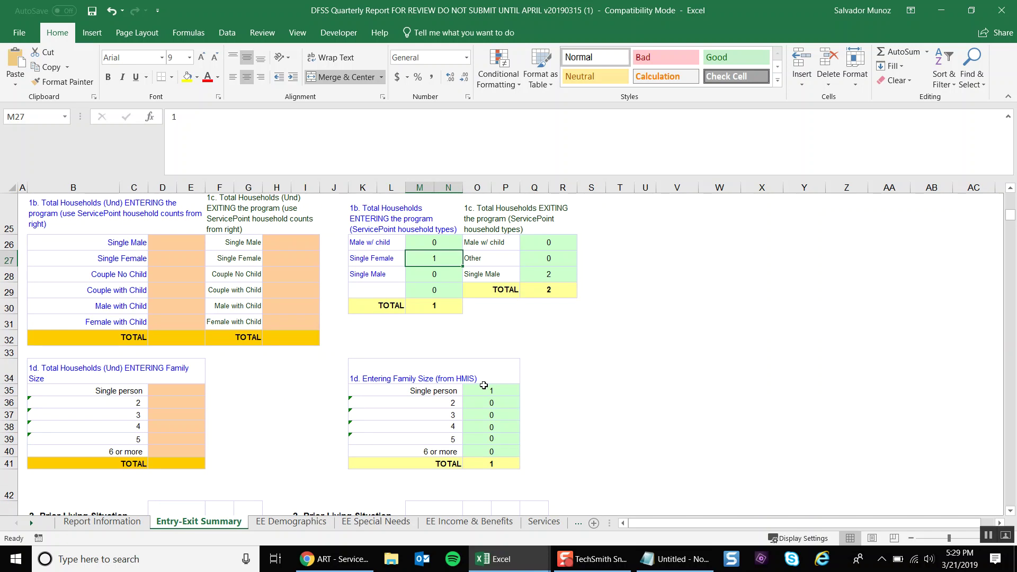
Step: Compare the blank Participants Served, household type and family size tables with their HMIS counterparts
scroll(484, 385, "up", 3)
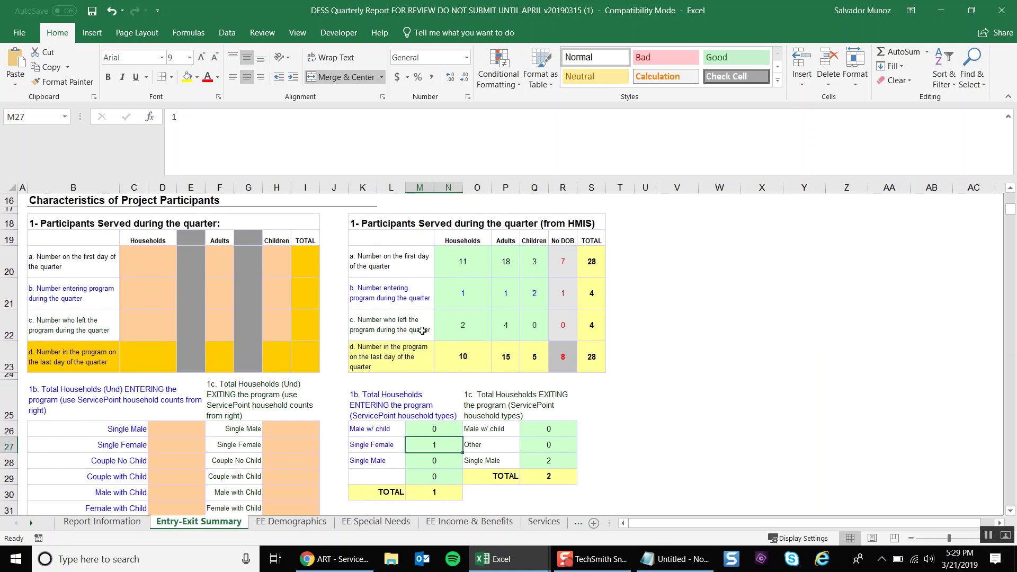
left_click_drag(195, 224, 529, 306)
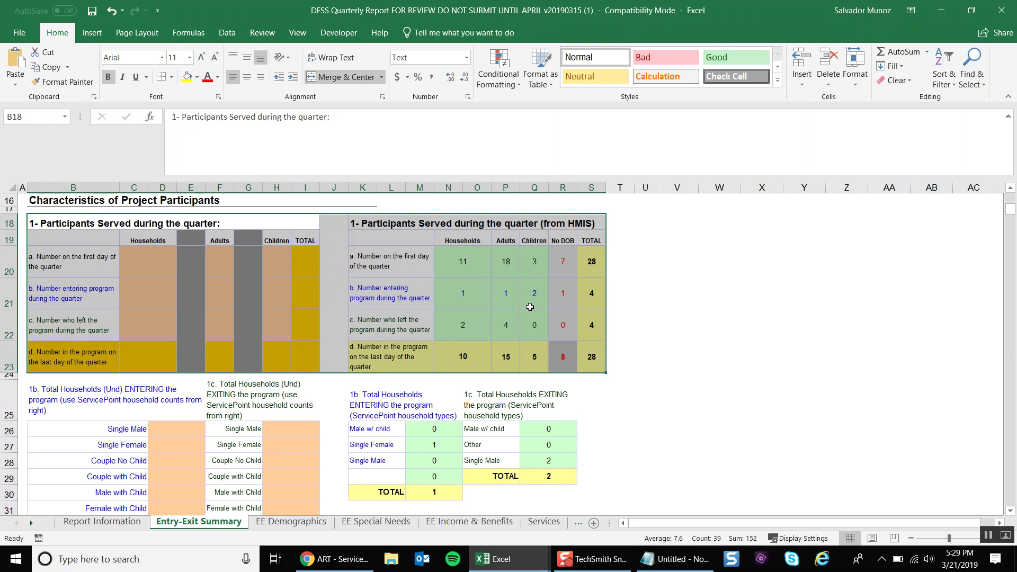
left_click(529, 307)
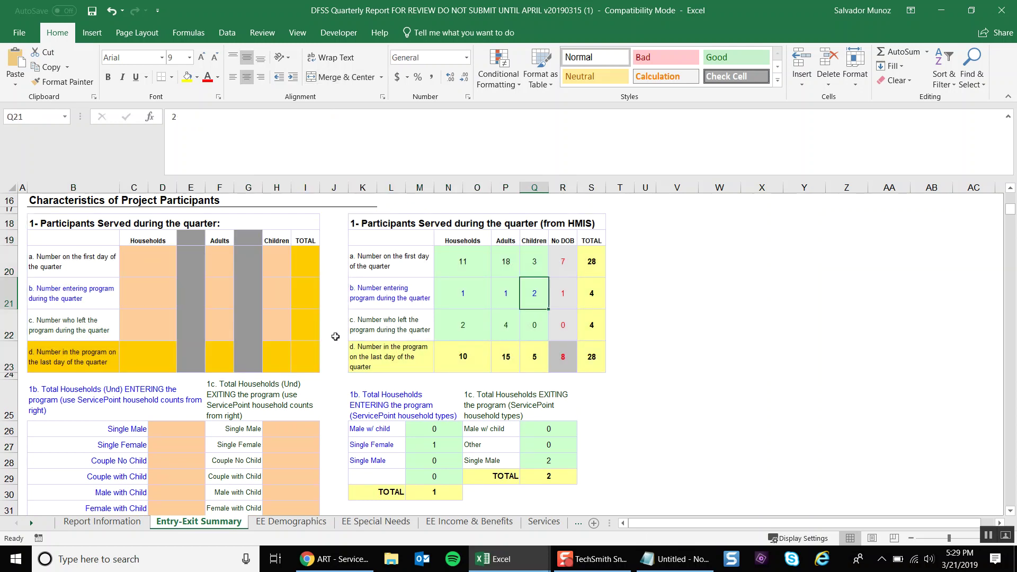
scroll(196, 359, "down", 3)
scroll(195, 359, "down", 1)
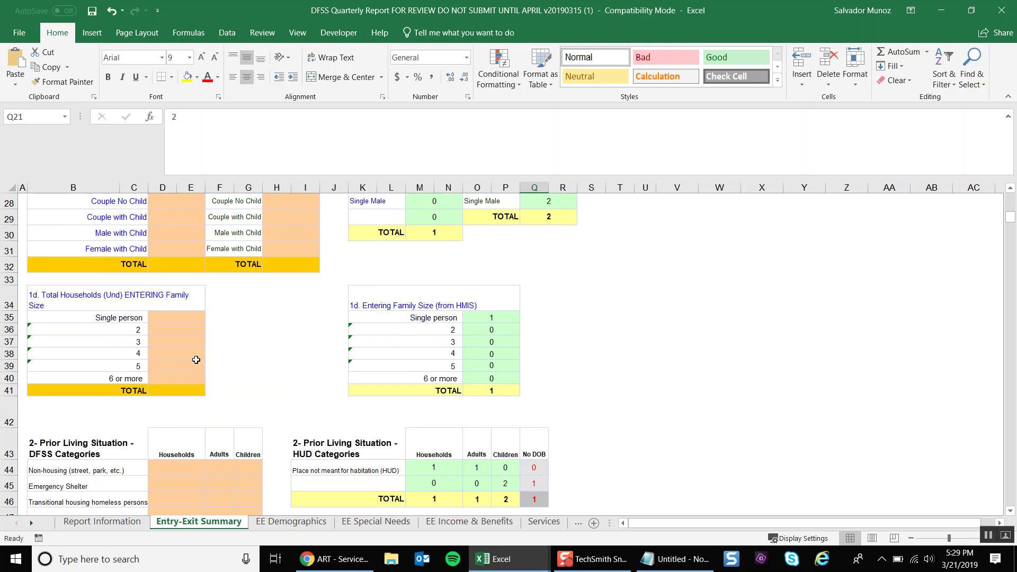
scroll(196, 360, "up", 2)
scroll(196, 359, "up", 1)
scroll(196, 359, "down", 2)
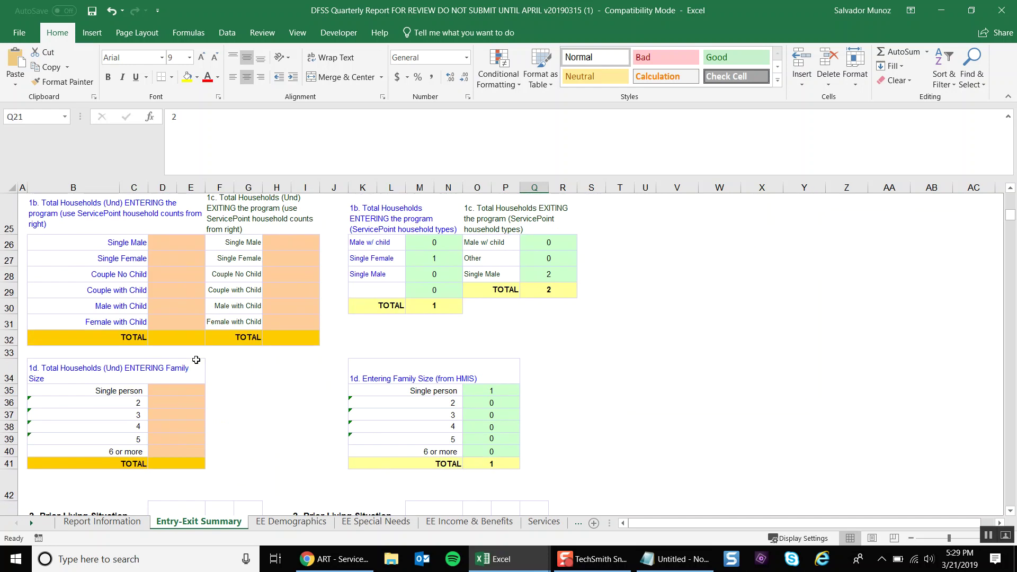
Step: Look through the remaining Entry-Exit Summary tables, from first-time homelessness through limited English proficiency to household income and participation benefits
scroll(196, 359, "down", 20)
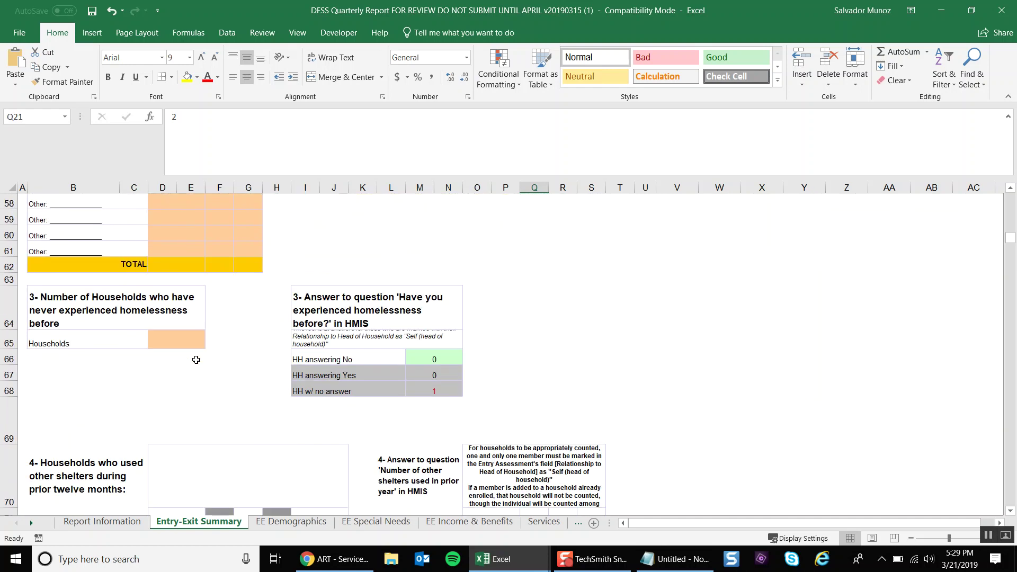
scroll(196, 360, "down", 20)
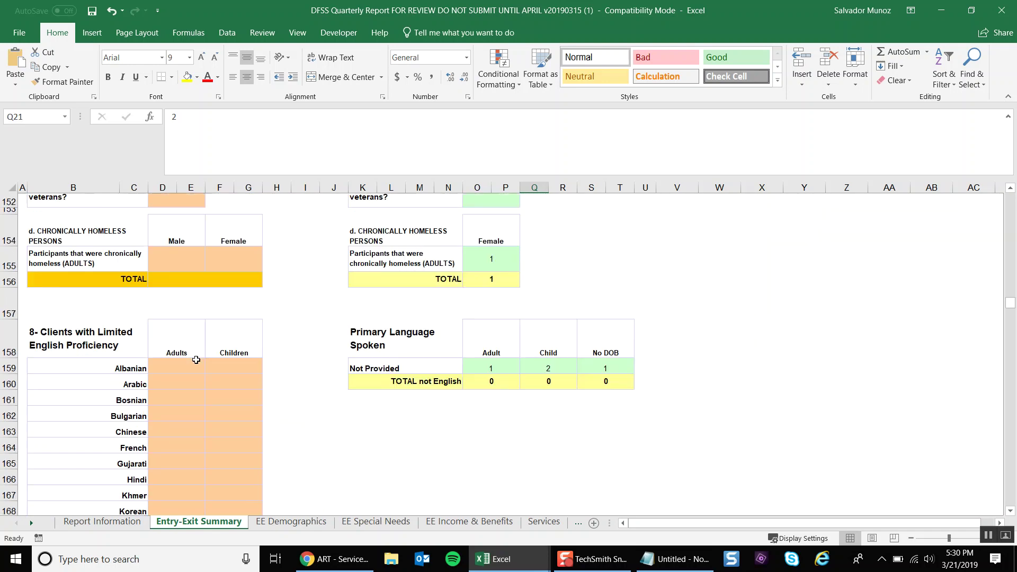
scroll(196, 359, "down", 7)
scroll(196, 360, "up", 3)
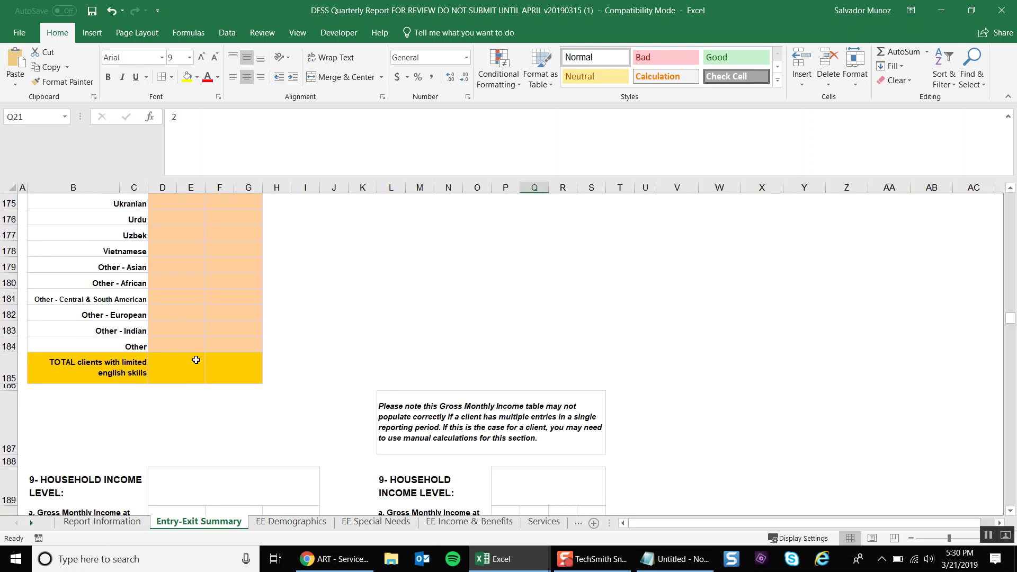
scroll(196, 360, "down", 6)
scroll(196, 360, "up", 3)
scroll(196, 360, "down", 2)
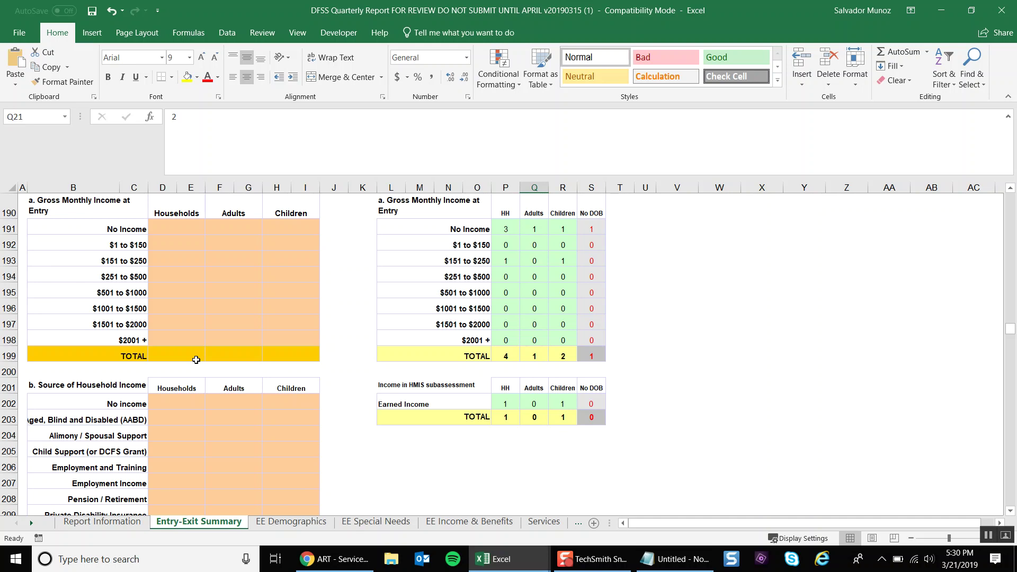
scroll(195, 359, "down", 9)
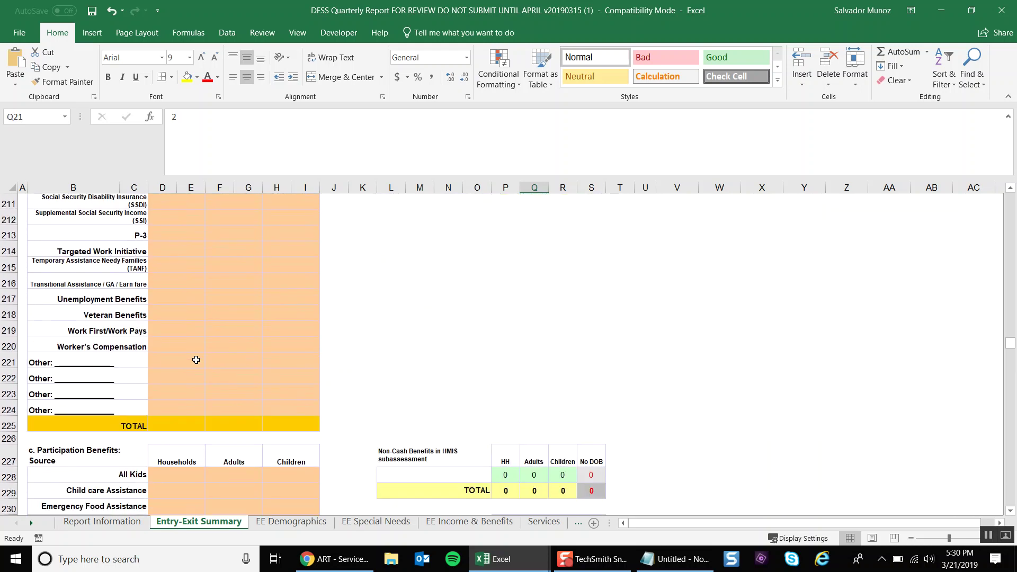
Step: Fill the orange Participants Served table's first-day-of-quarter row from the HMIS table: 11 households, 18 adults and 3 children
scroll(196, 359, "up", 20)
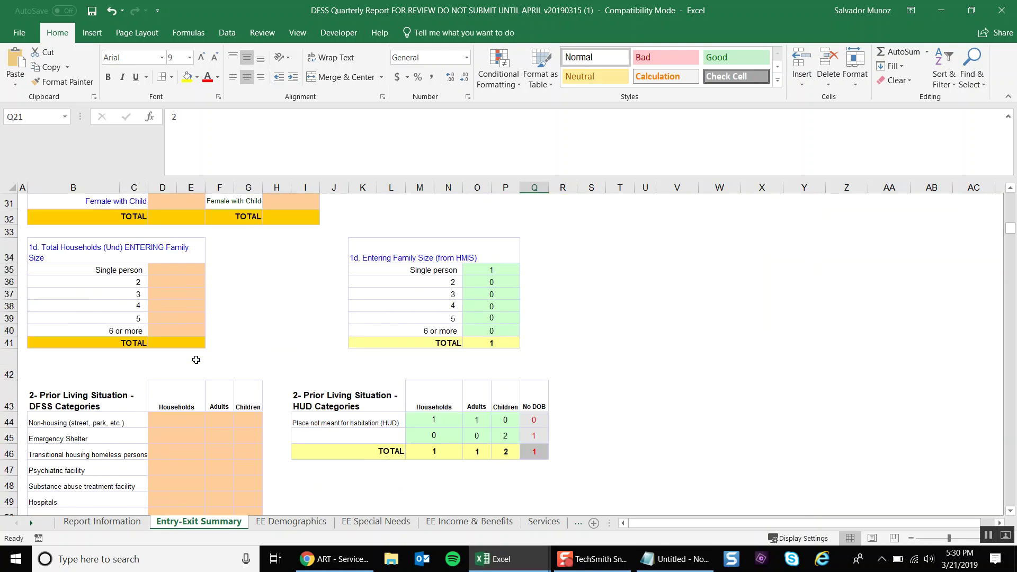
scroll(196, 360, "down", 4)
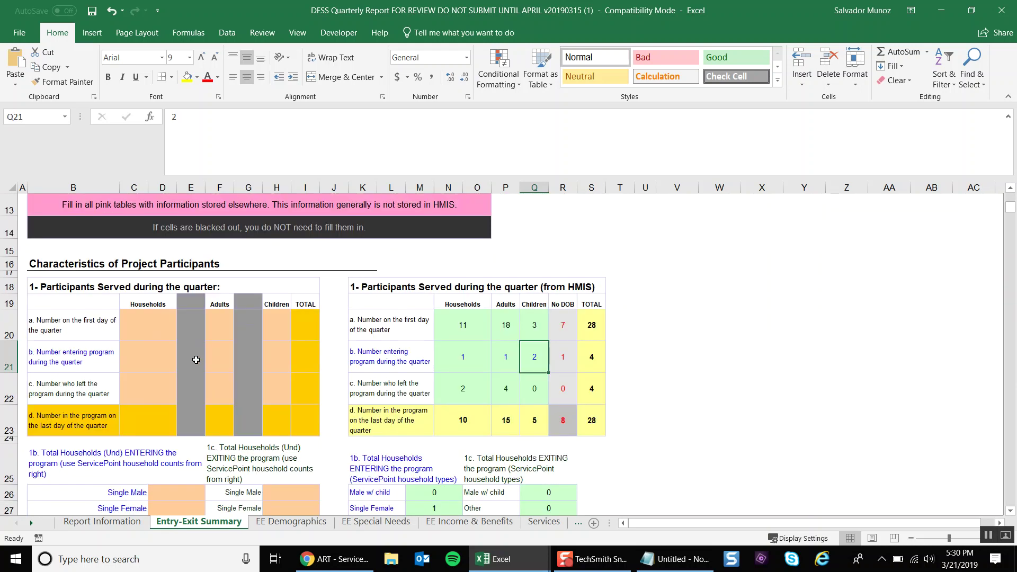
left_click(470, 327)
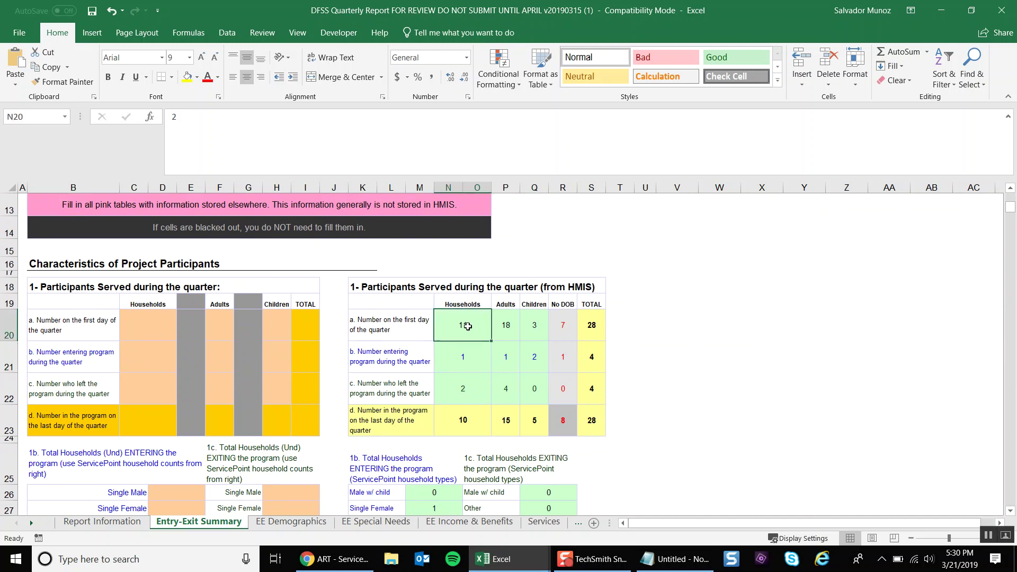
left_click(516, 324)
left_click(539, 334)
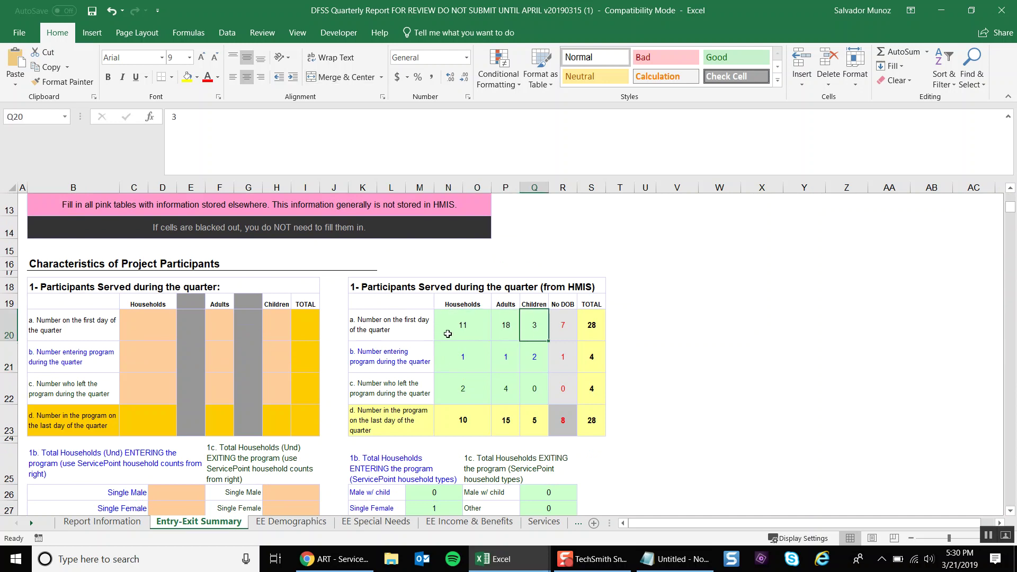
left_click(447, 333)
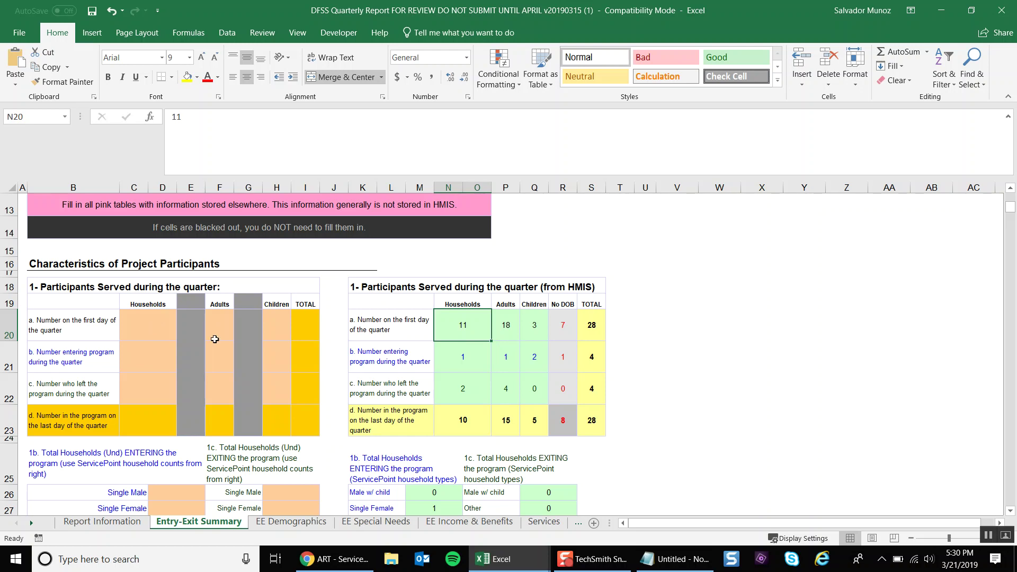
left_click(156, 329)
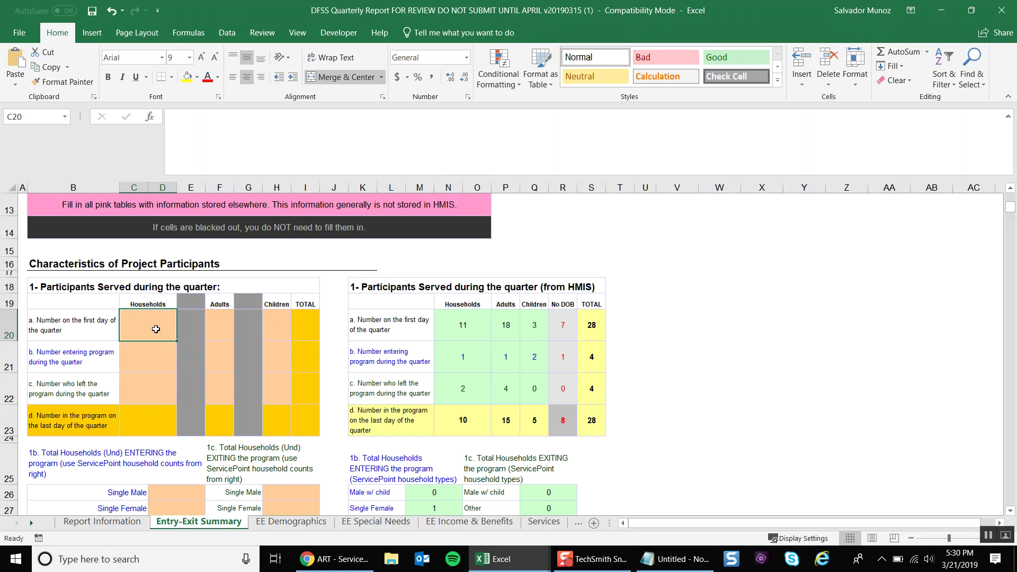
type("11")
left_click(222, 332)
type("18")
left_click(276, 331)
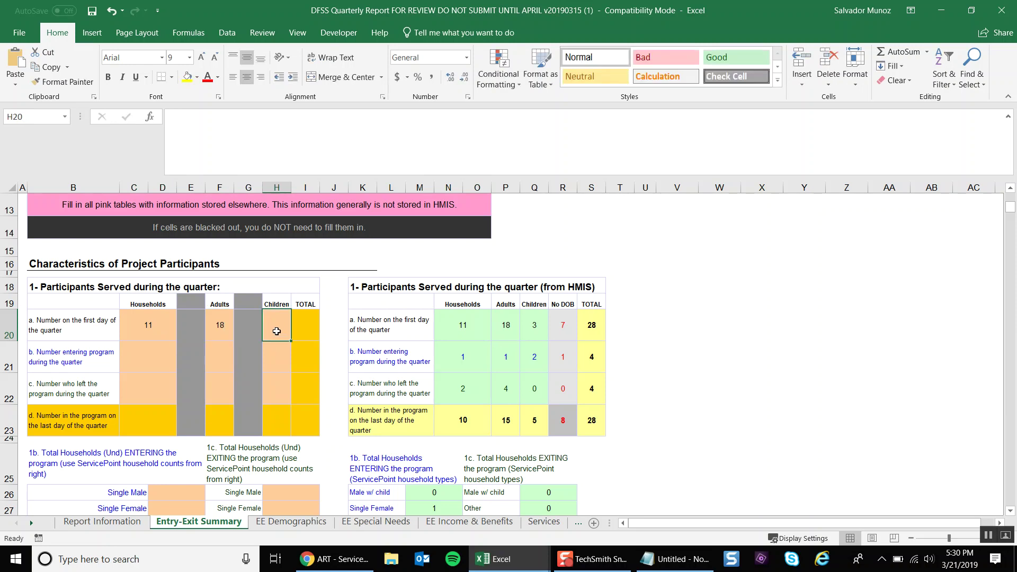
type("3")
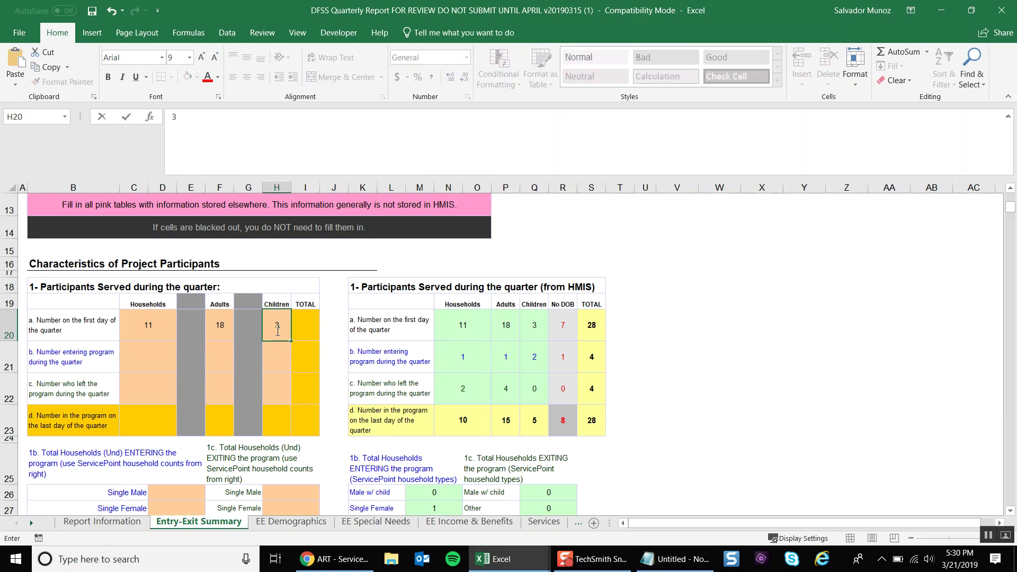
key("Return")
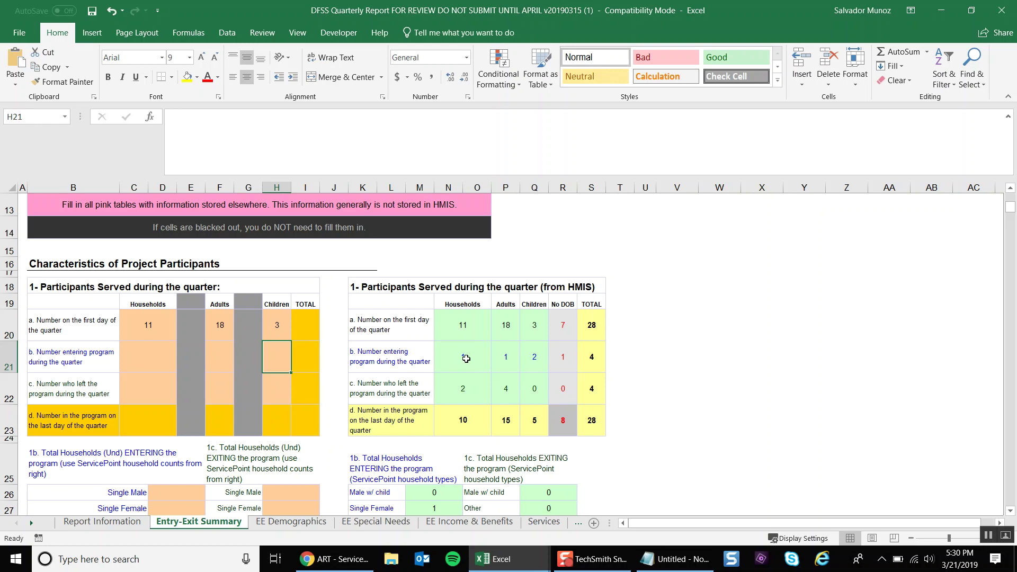
Step: Examine the household type, entering family size and prior living situation tables alongside their HMIS figures
scroll(466, 359, "down", 2)
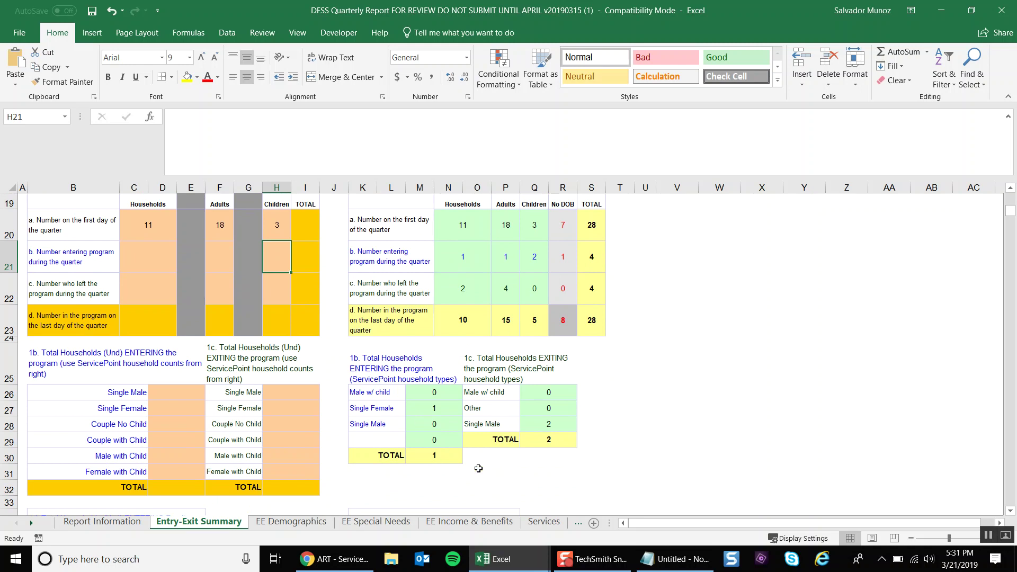
scroll(478, 468, "down", 6)
scroll(479, 469, "up", 5)
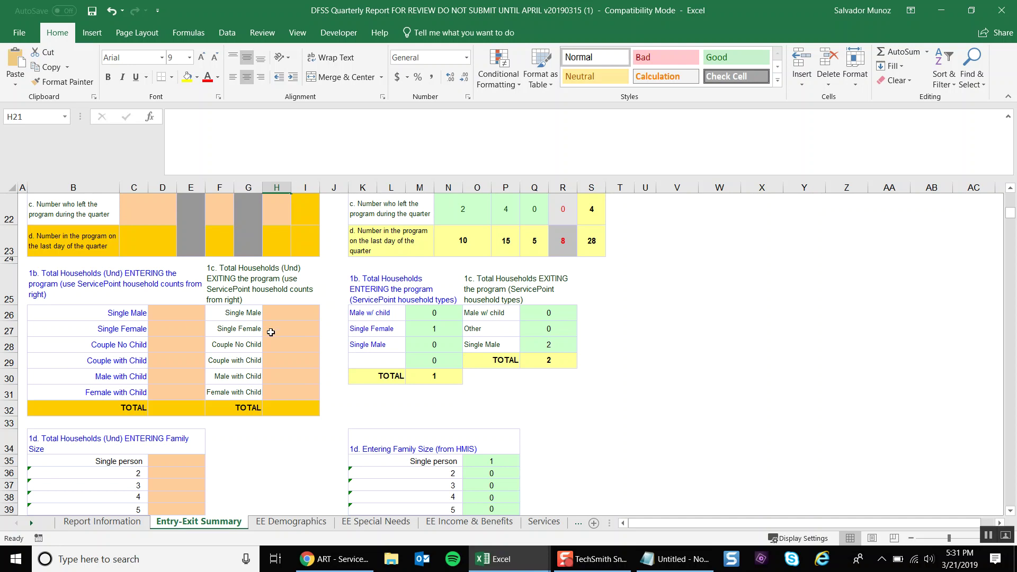
scroll(270, 333, "down", 3)
scroll(269, 331, "up", 2)
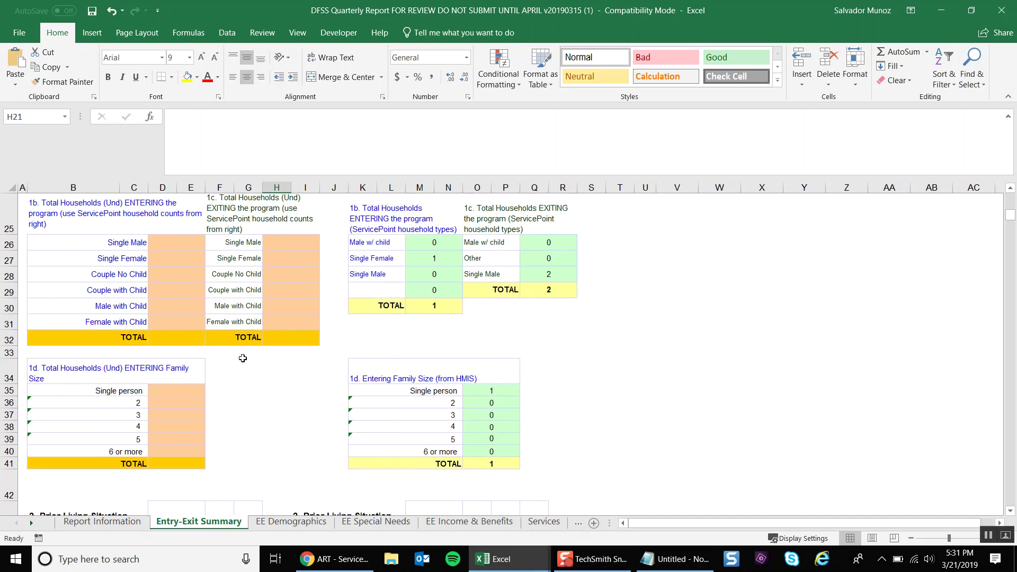
scroll(243, 359, "down", 3)
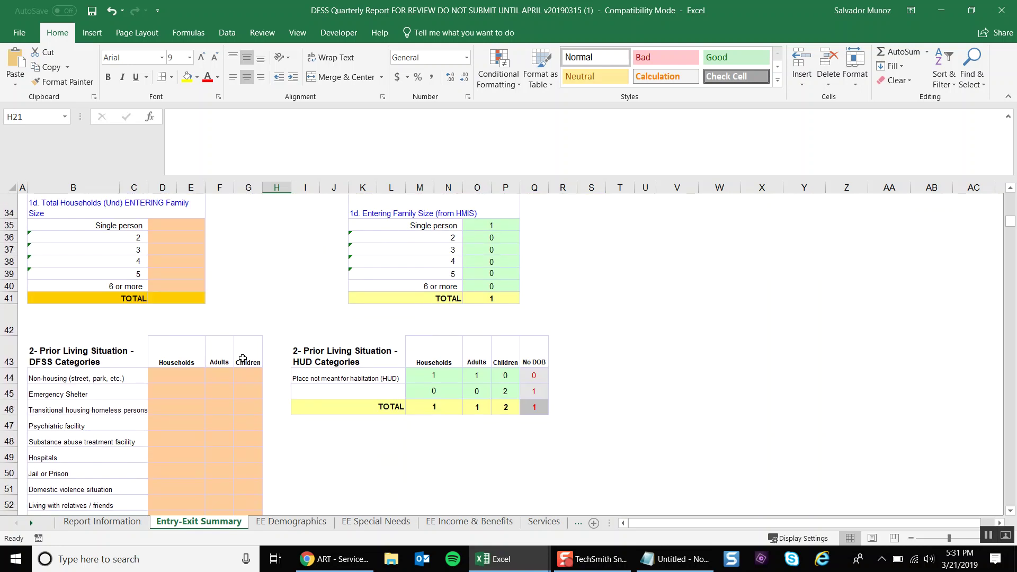
scroll(363, 326, "up", 1)
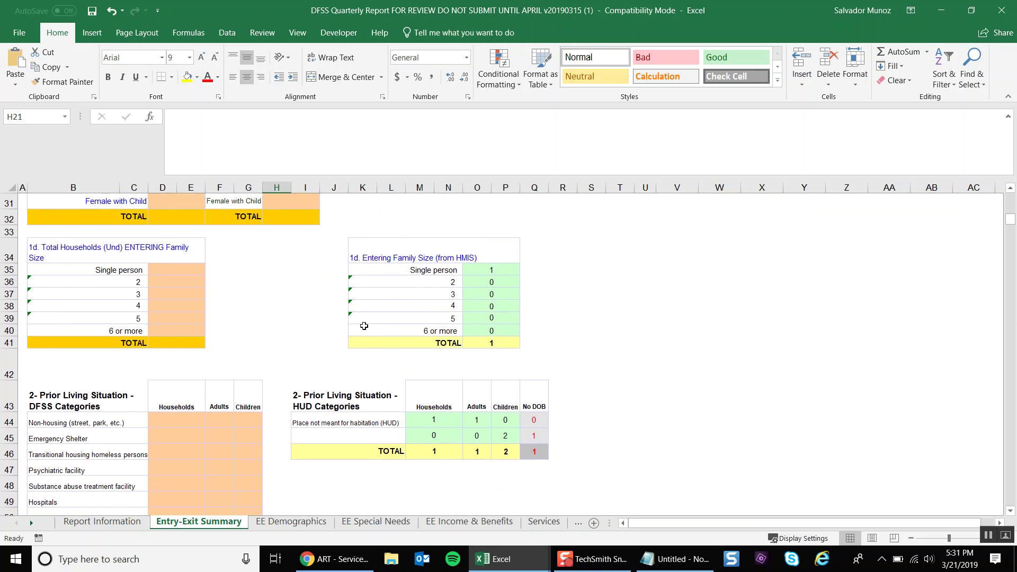
left_click(507, 274)
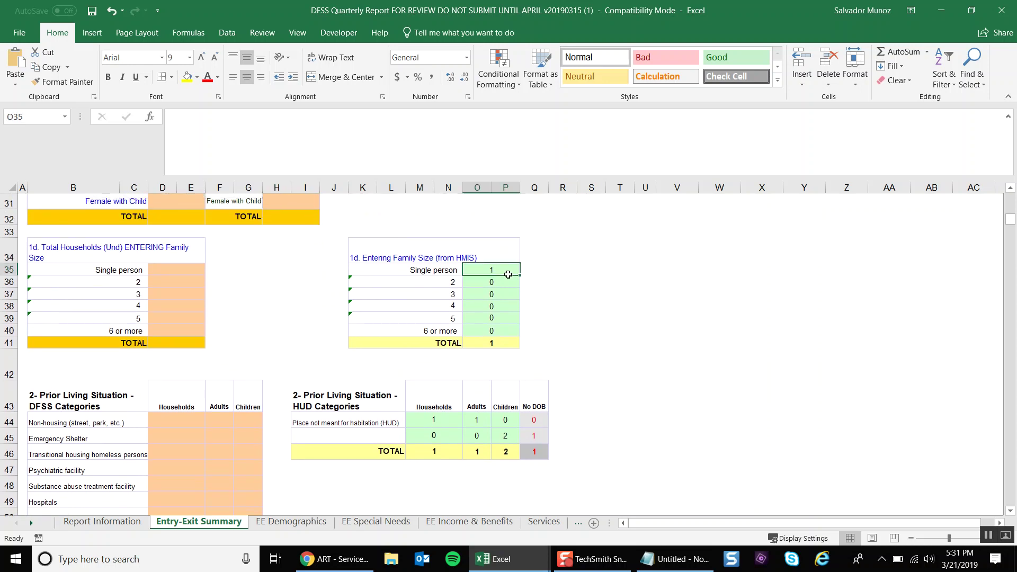
Step: Look through the Entry-Exit Summary tables from entering family size through prior living situation, homelessness history, other shelters used and age to ethnicity
left_click(170, 269)
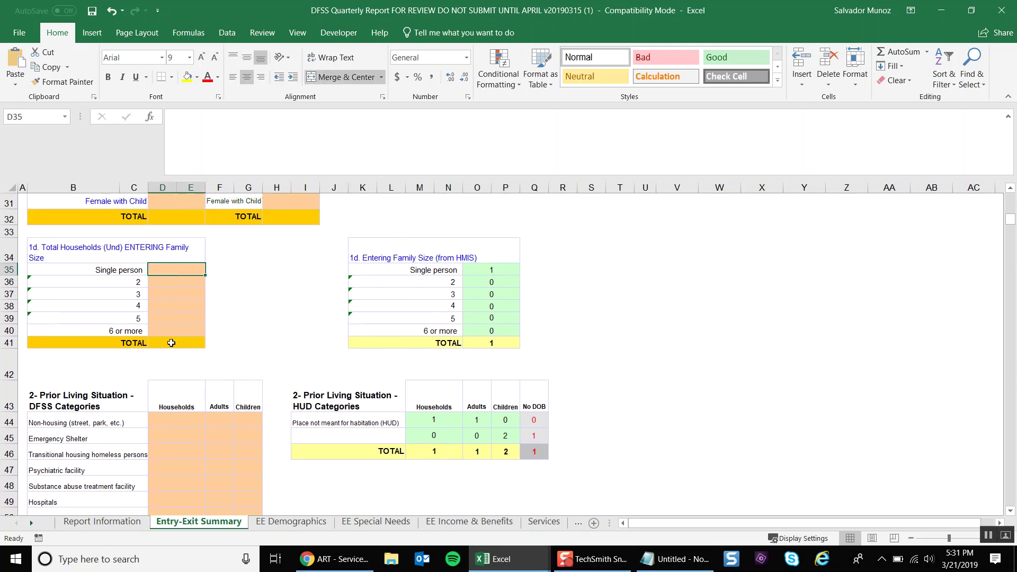
scroll(296, 406, "down", 3)
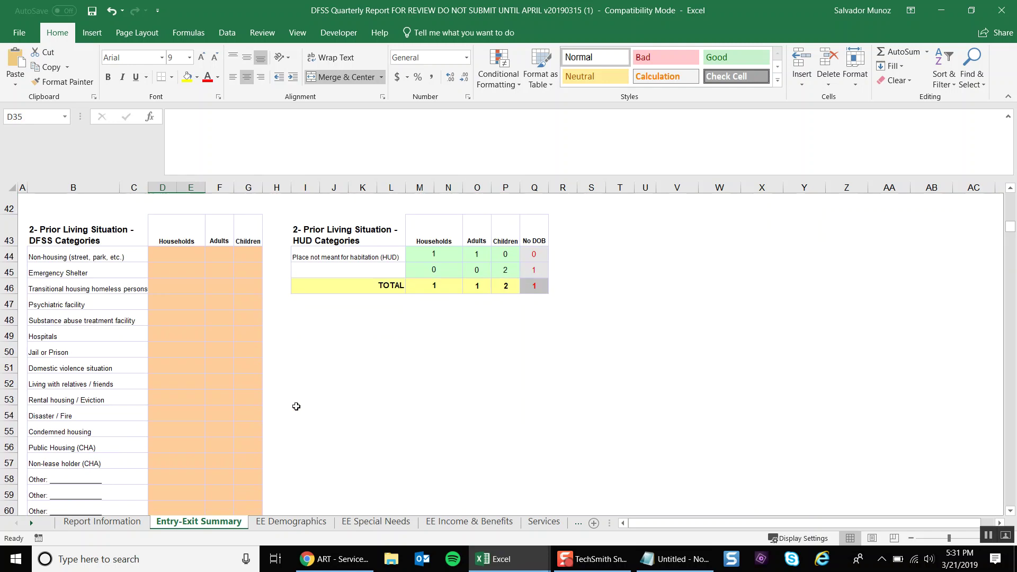
scroll(296, 406, "down", 7)
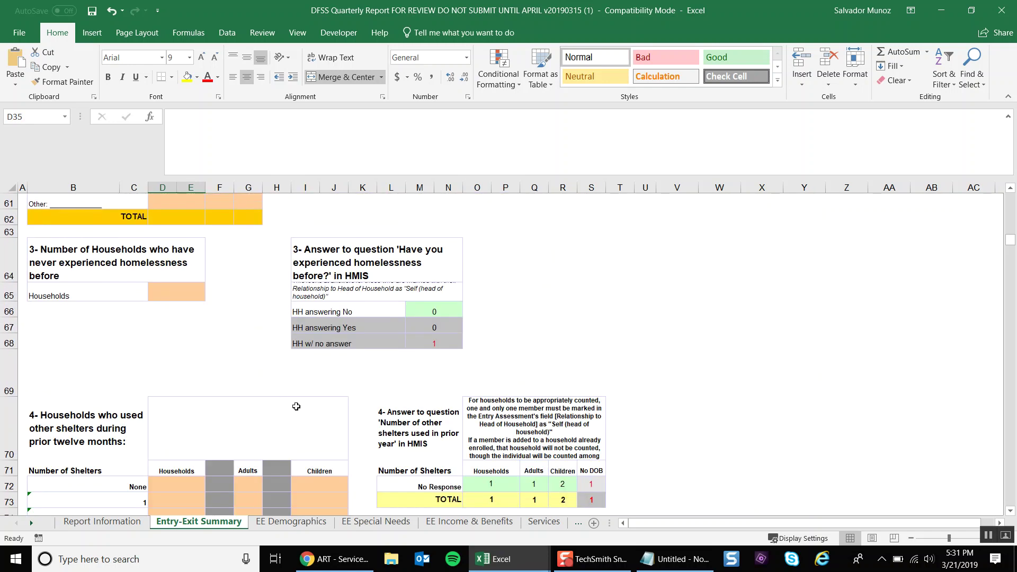
scroll(296, 406, "down", 10)
scroll(411, 313, "up", 3)
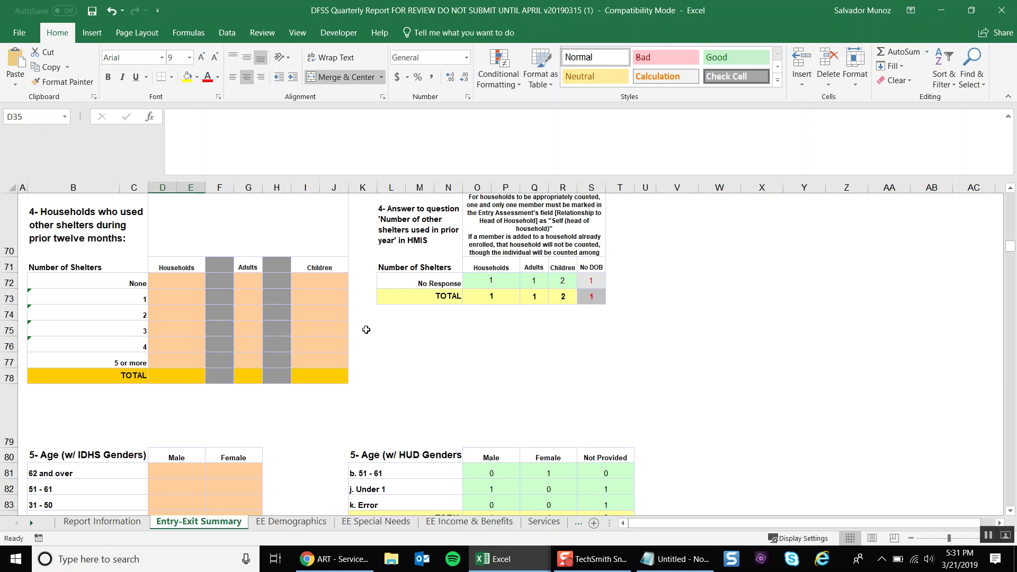
scroll(366, 330, "up", 3)
scroll(366, 329, "down", 3)
scroll(189, 327, "down", 1)
scroll(190, 328, "down", 2)
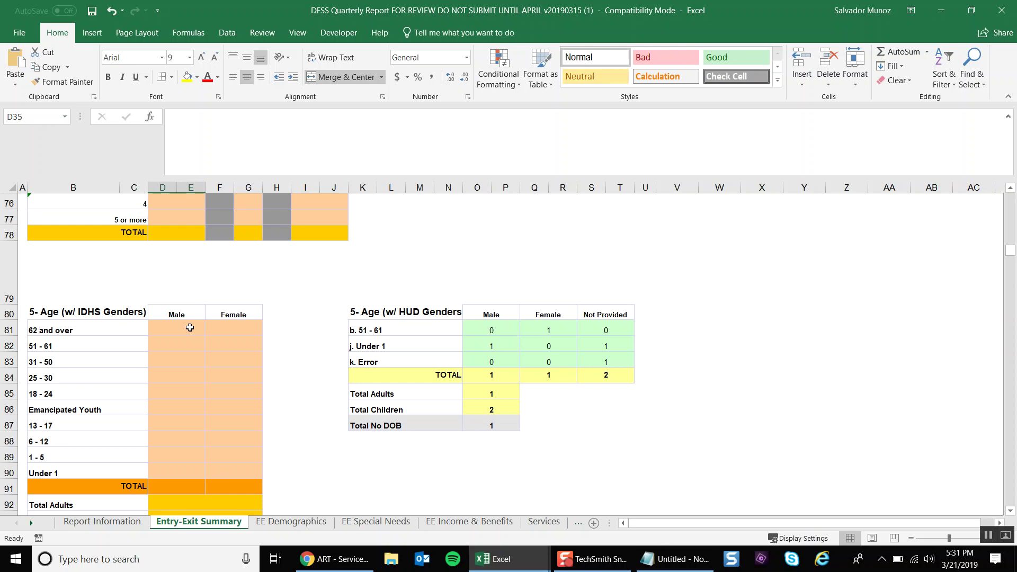
scroll(189, 328, "down", 1)
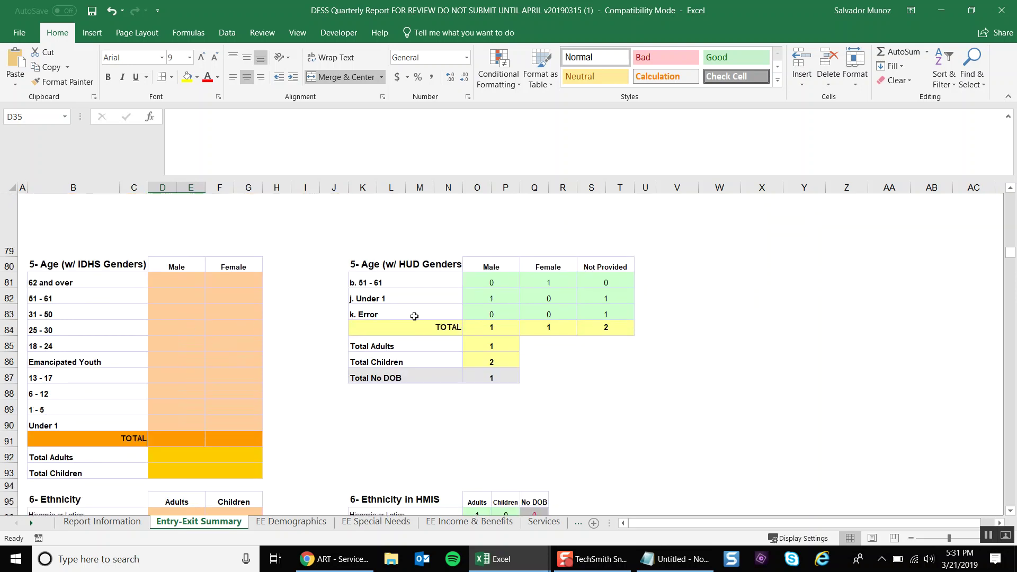
scroll(414, 317, "down", 2)
scroll(414, 316, "down", 2)
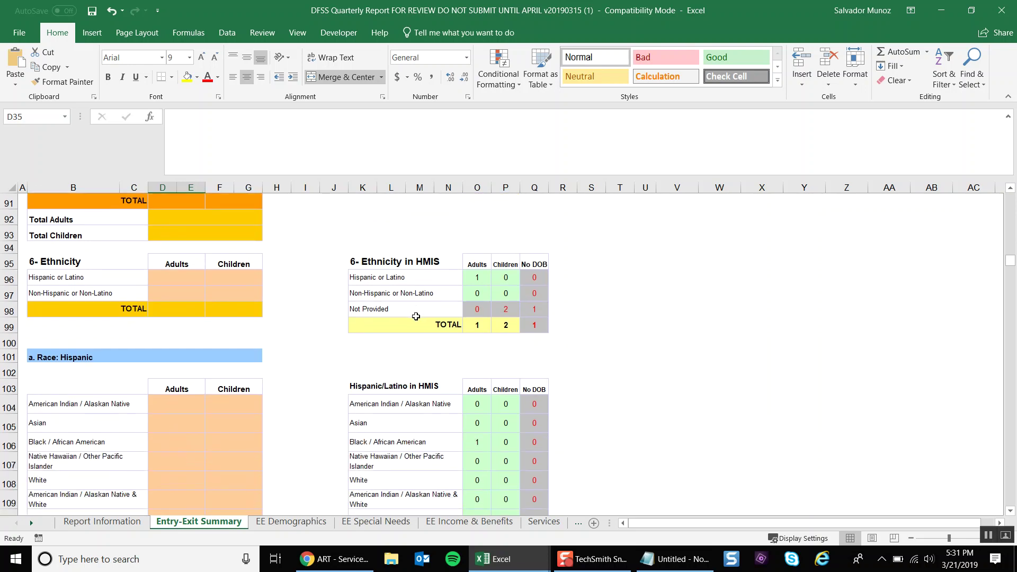
Step: Examine the Ethnicity in HMIS table, checking its No DOB column and Not Provided row against the blank ethnicity table
left_click_drag(410, 265, 542, 332)
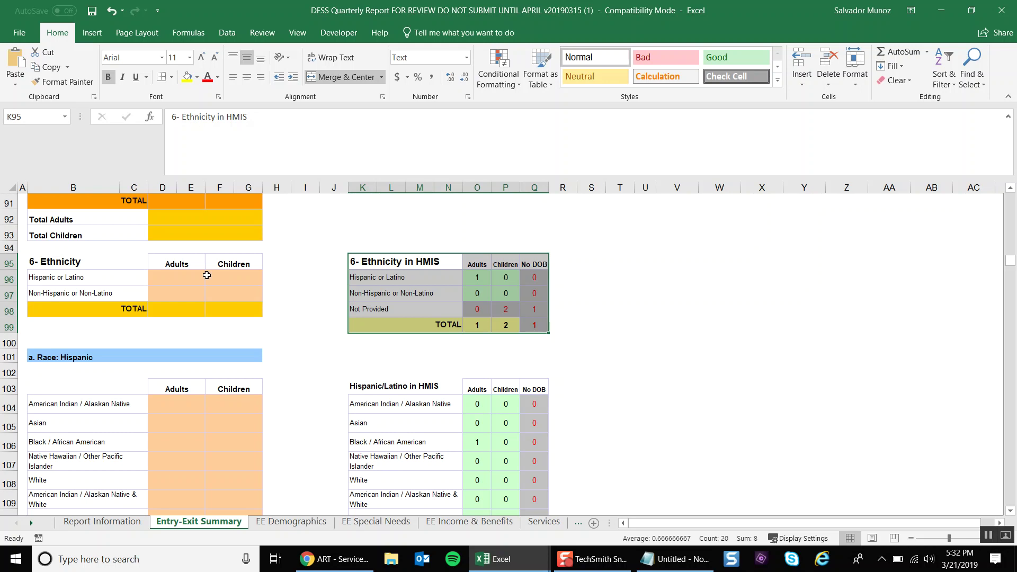
left_click(174, 277)
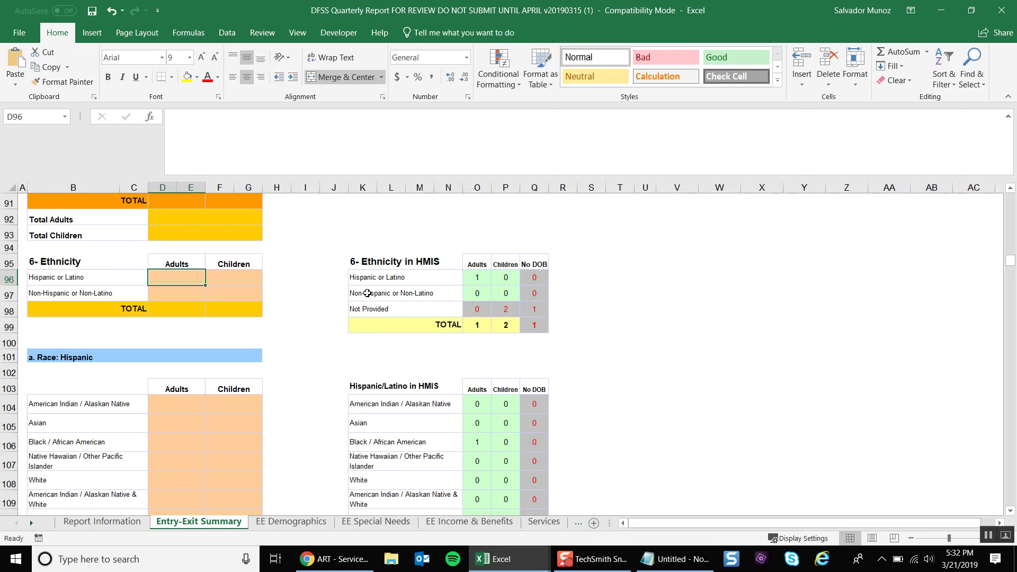
left_click(543, 308)
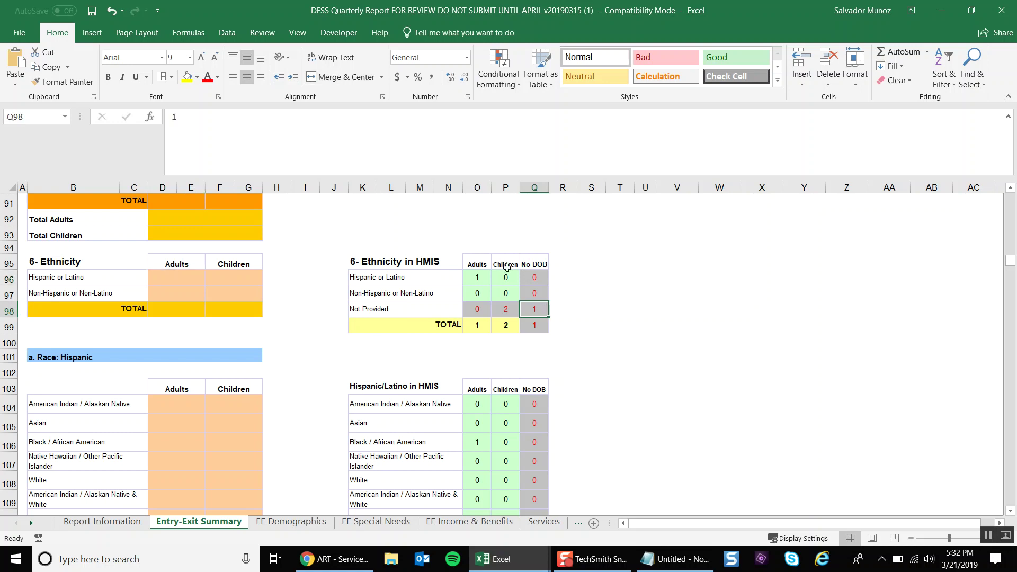
left_click(530, 278)
left_click(533, 296)
left_click(531, 309)
left_click(511, 312)
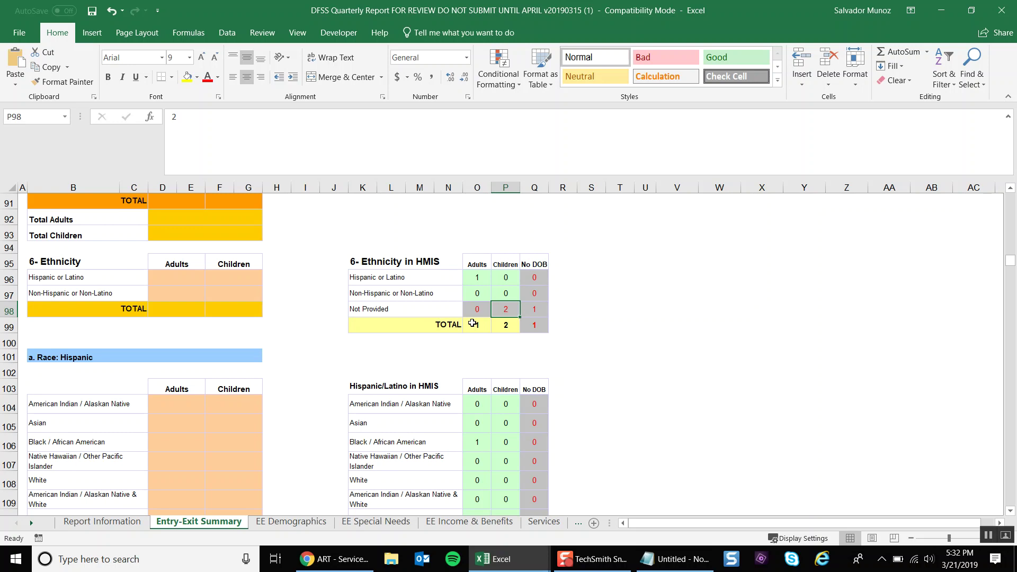
Step: Open the EE Demographics sheet and view its sections for clients entering and exiting the project
left_click(289, 522)
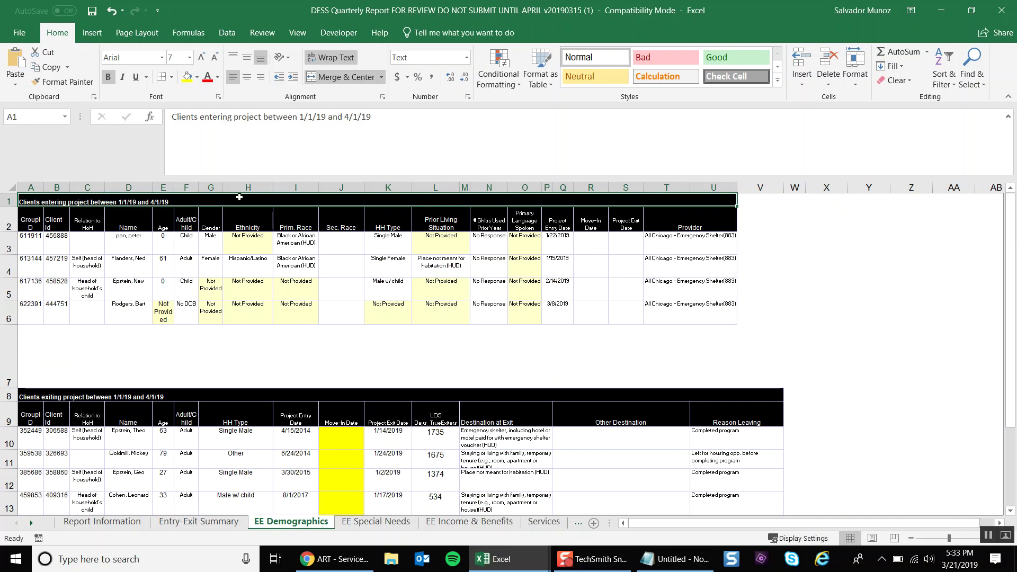
double_click(175, 202)
left_click(178, 239)
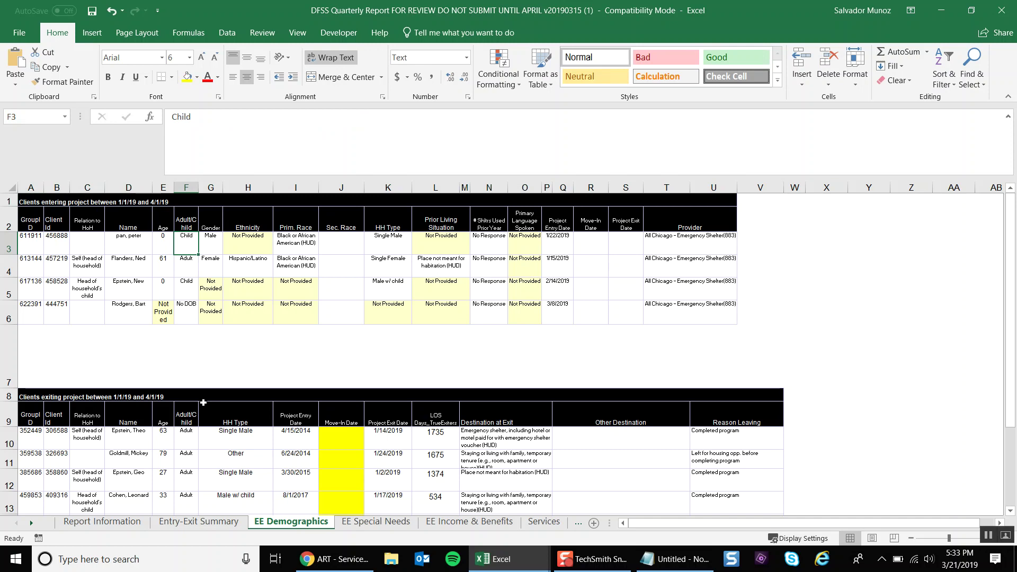
left_click_drag(203, 403, 204, 439)
left_click(203, 433)
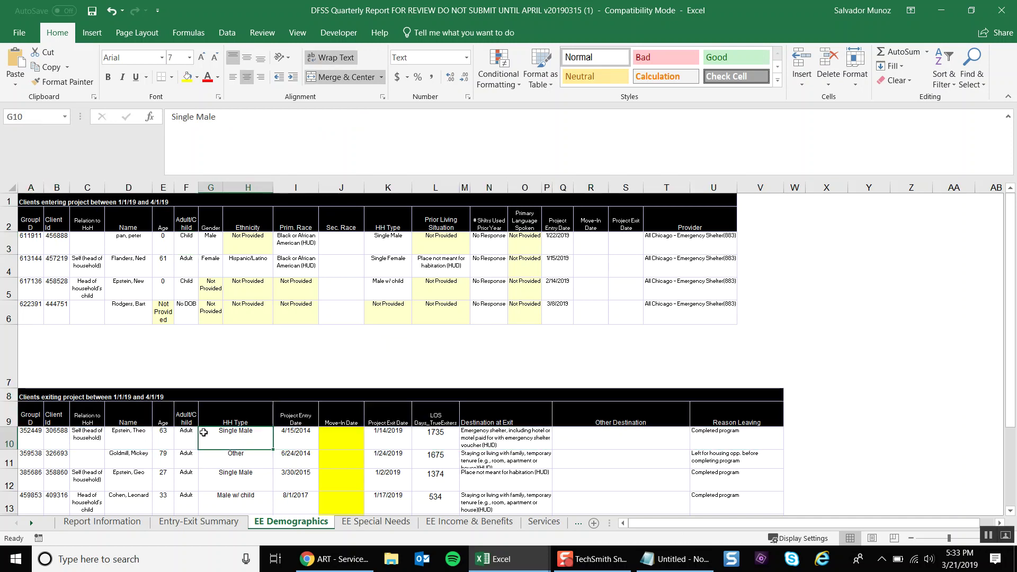
Step: Check the entering clients' Not Provided cells for ethnicity, primary race, gender, age and primary language, along with the first client's ID
left_click(248, 244)
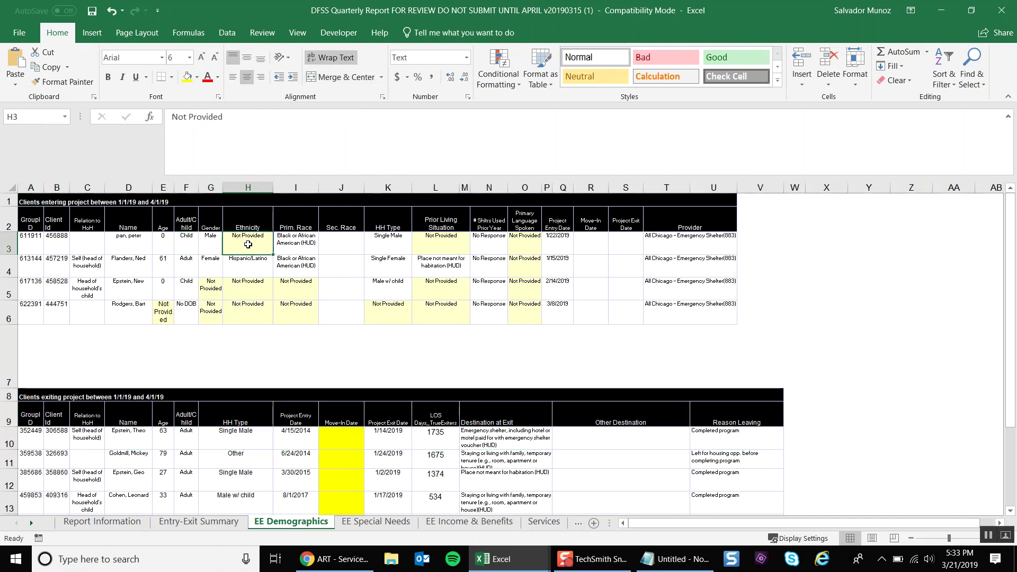
left_click(245, 284)
left_click(247, 312)
left_click(289, 312)
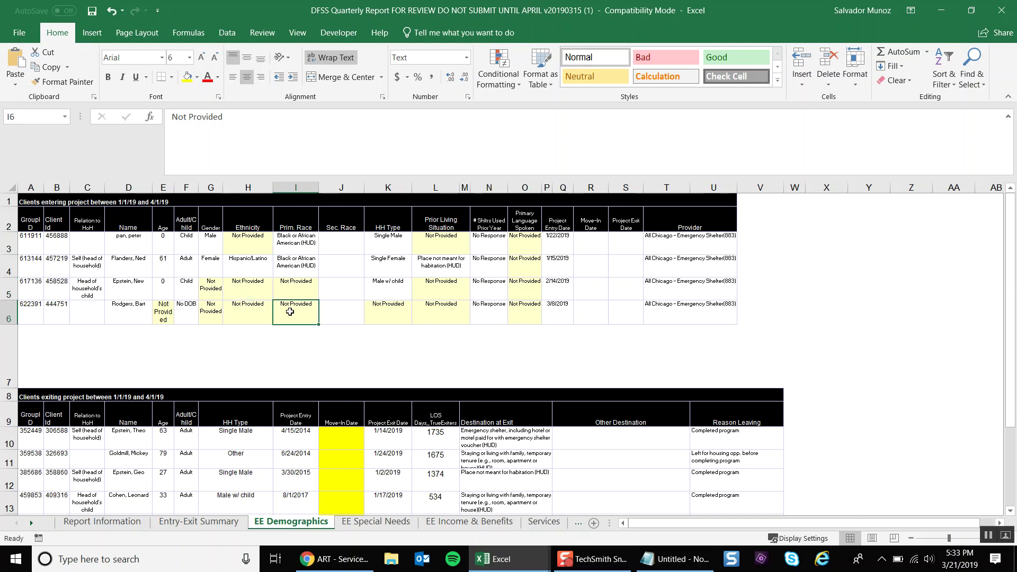
left_click(292, 291)
left_click(215, 291)
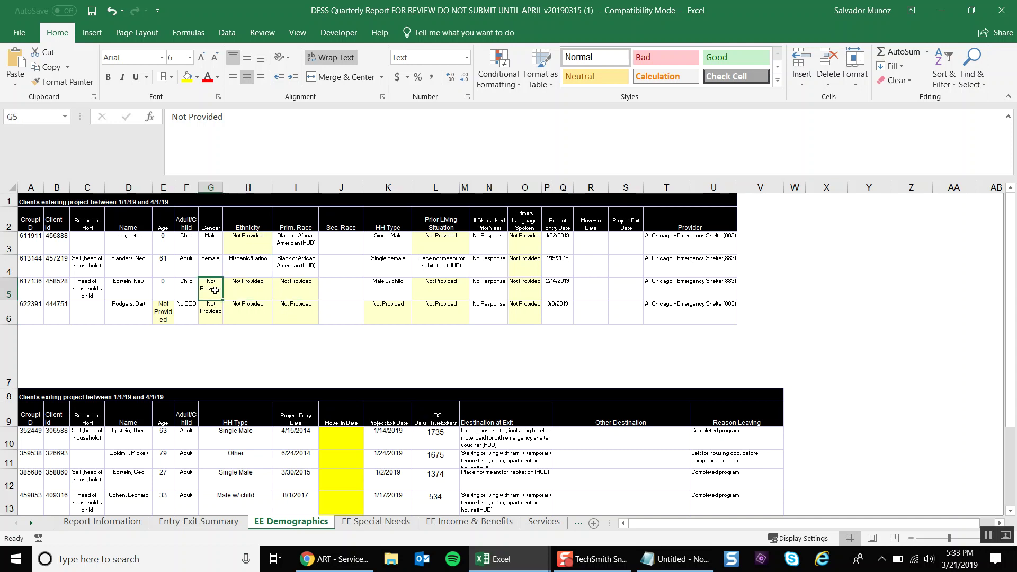
left_click(215, 309)
left_click(158, 311)
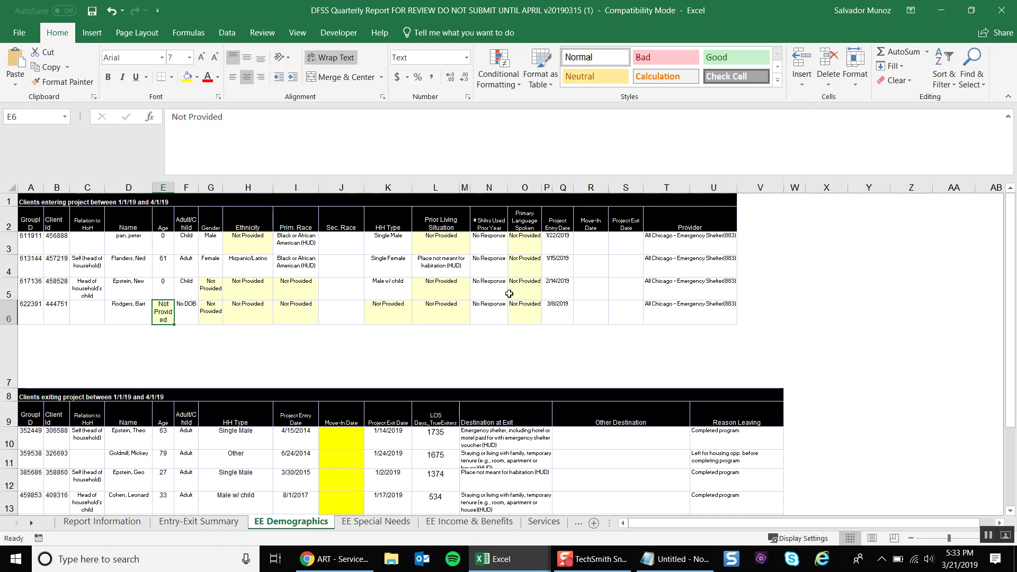
left_click(534, 258)
left_click(522, 238)
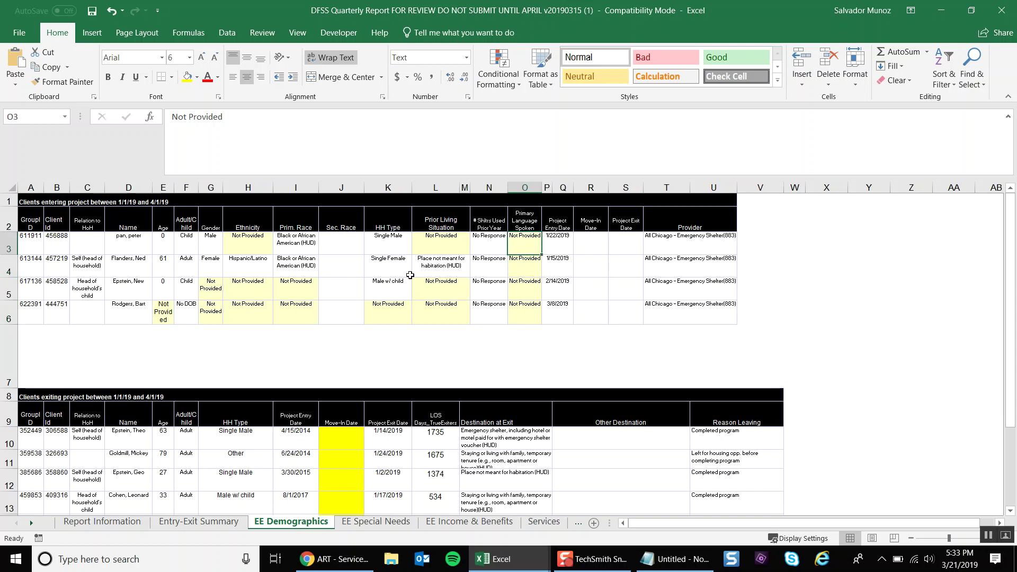
left_click(54, 243)
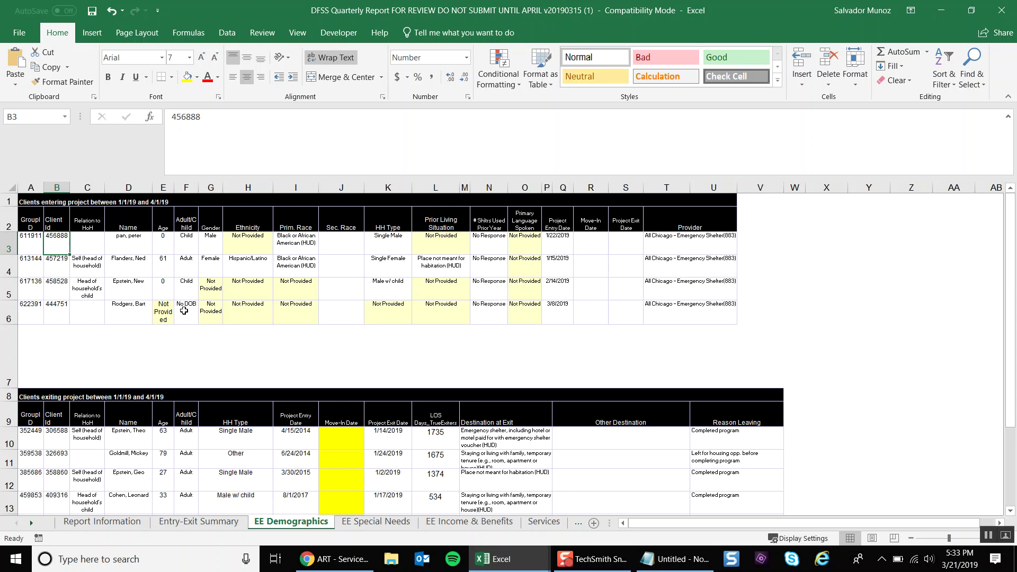
Step: Review the exiting clients table on the EE Demographics sheet, including the client names in its rows
scroll(183, 311, "down", 3)
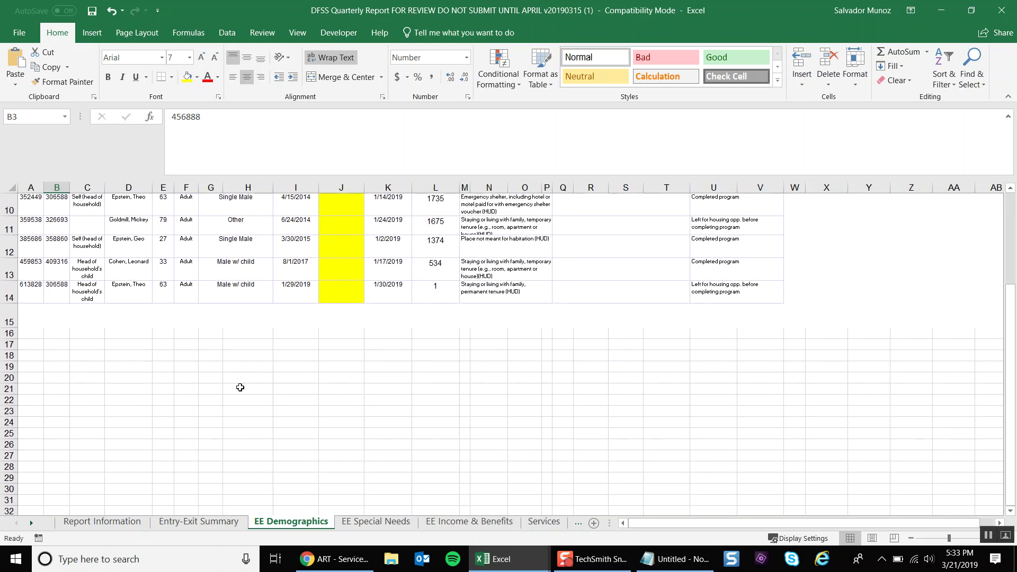
scroll(240, 388, "up", 1)
left_click_drag(96, 271, 128, 357)
left_click(119, 388)
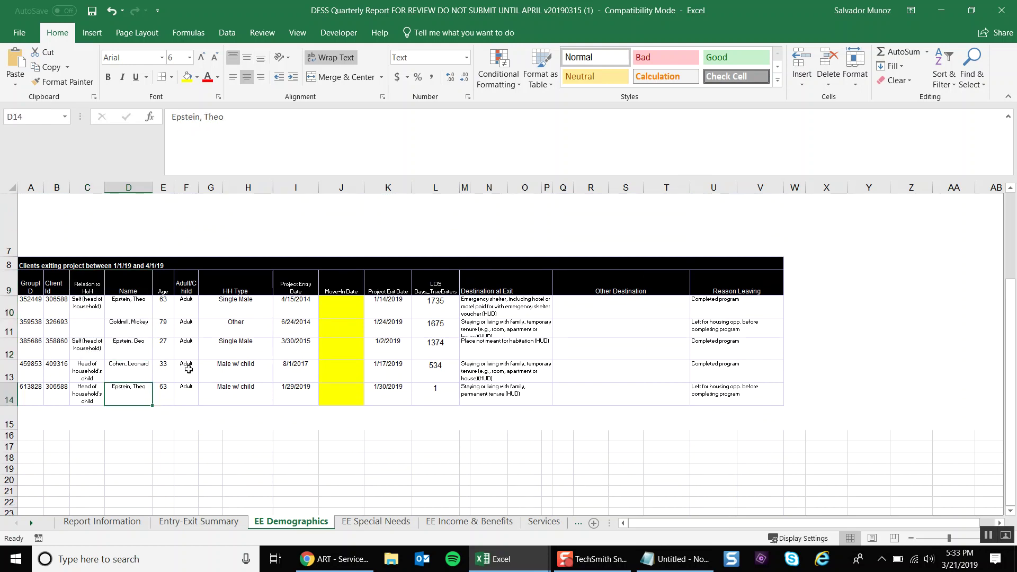
Step: Open the EE Special Needs sheet and look through its disability, additional field and chronic homelessness details
left_click(377, 527)
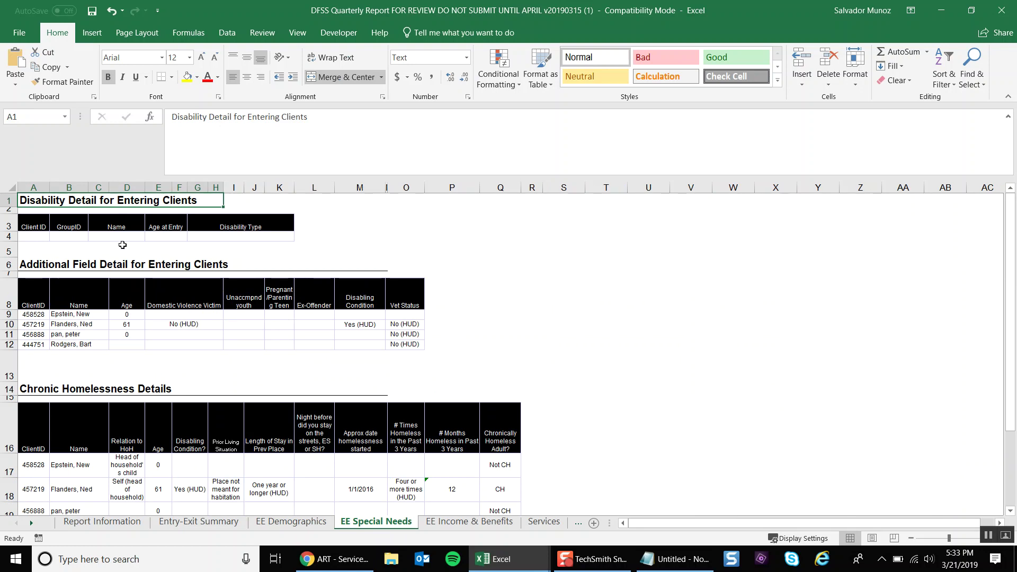
scroll(122, 265, "down", 2)
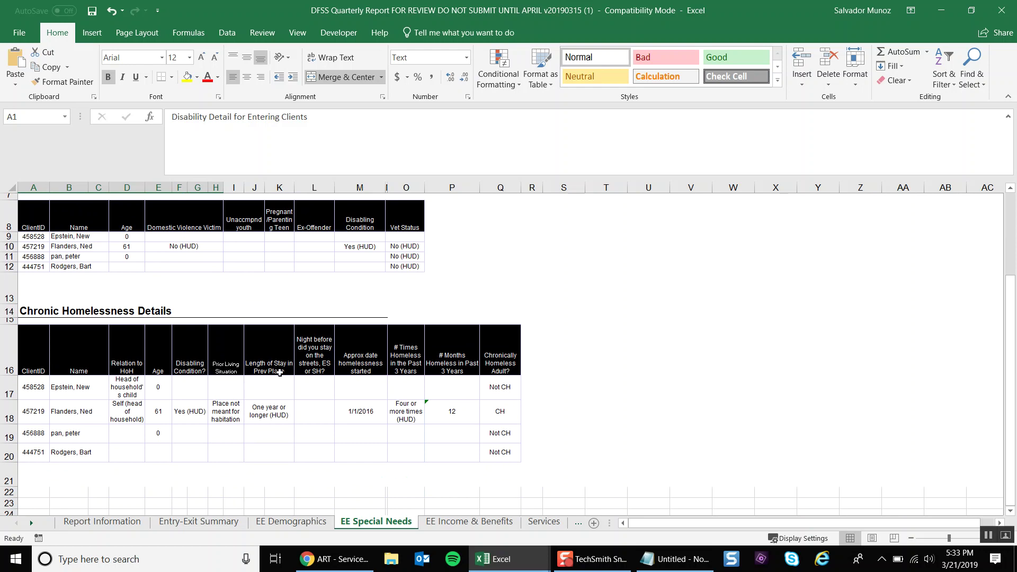
scroll(280, 372, "up", 2)
scroll(280, 372, "down", 4)
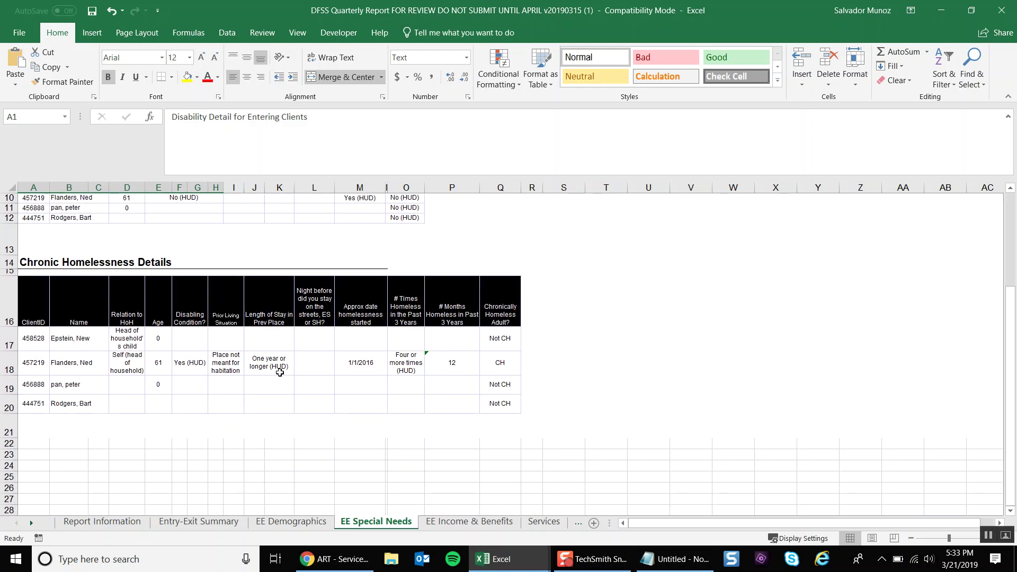
scroll(280, 372, "up", 3)
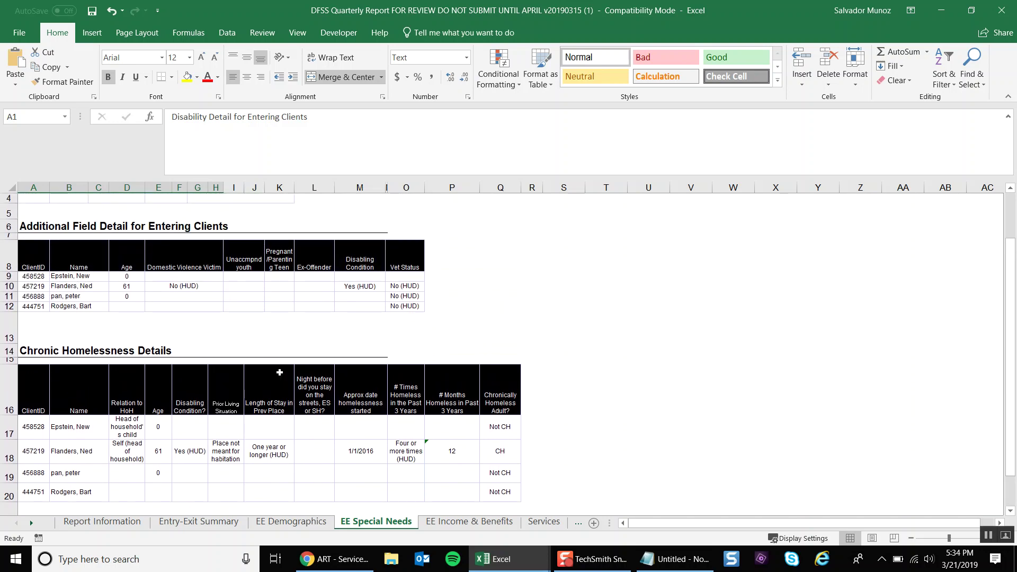
Step: Examine the Additional Field Detail columns for domestic violence victim, unaccompanied youth, pregnant or parenting teen and ex-offender
left_click_drag(112, 232, 115, 294)
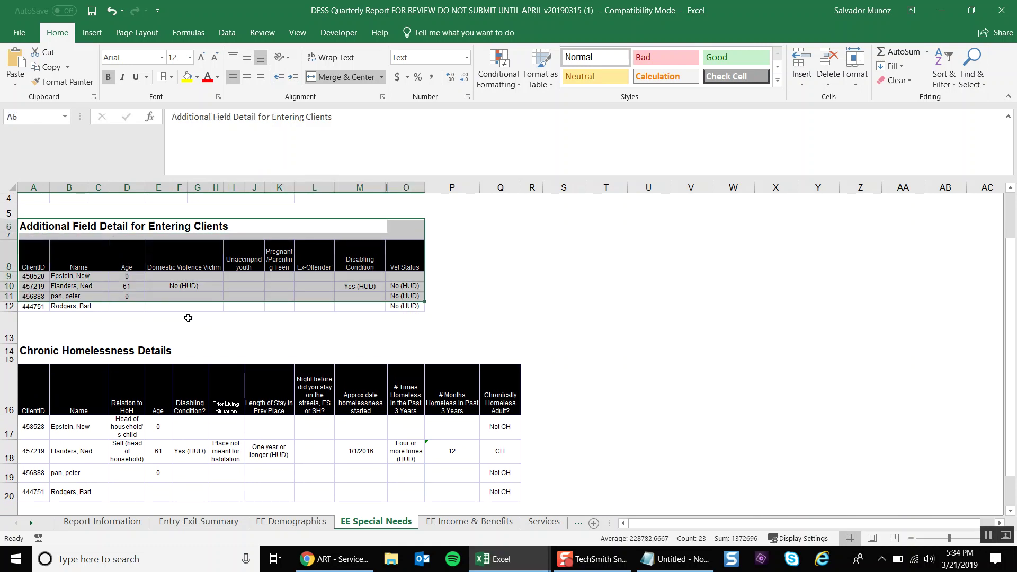
left_click(188, 317)
mouse_move(185, 256)
left_mouse_down()
mouse_move(237, 256)
mouse_move(200, 256)
left_mouse_up()
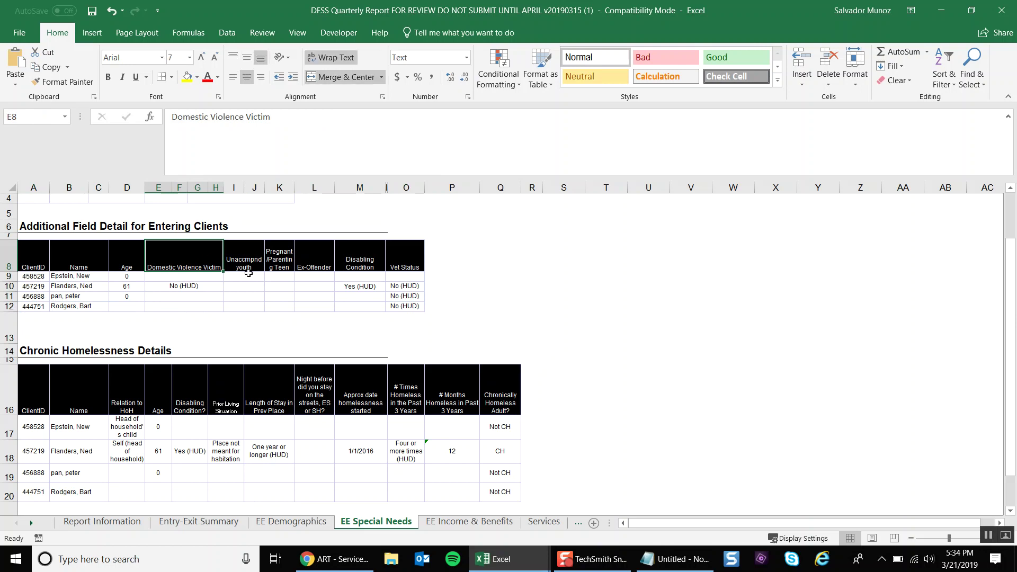
left_click(246, 265)
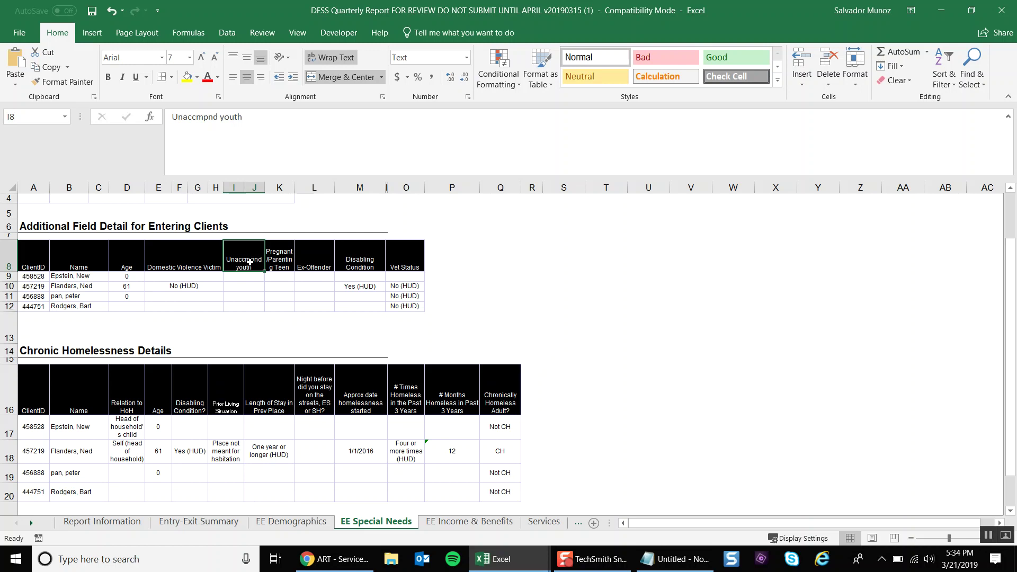
left_click(291, 256)
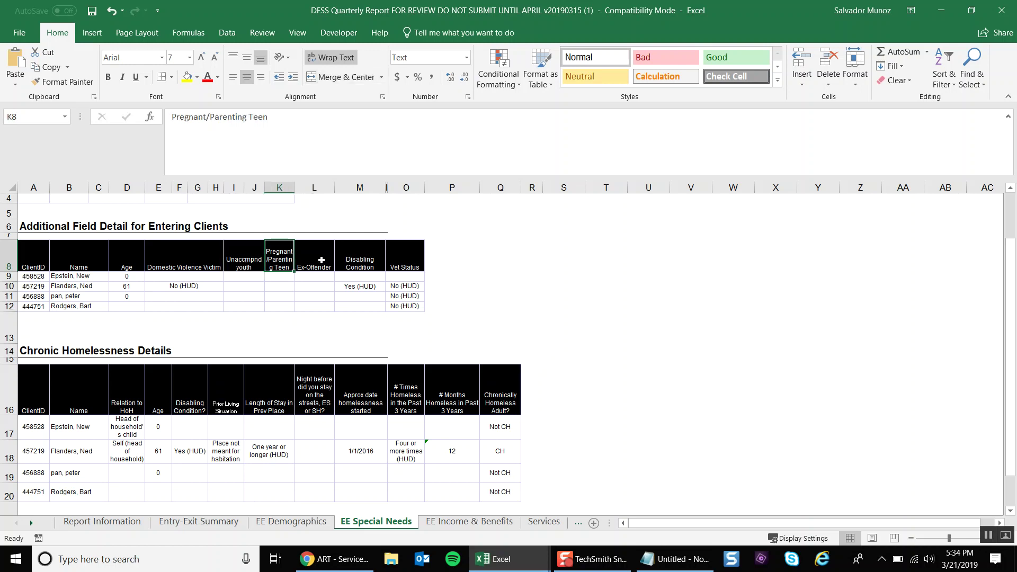
left_click(321, 260)
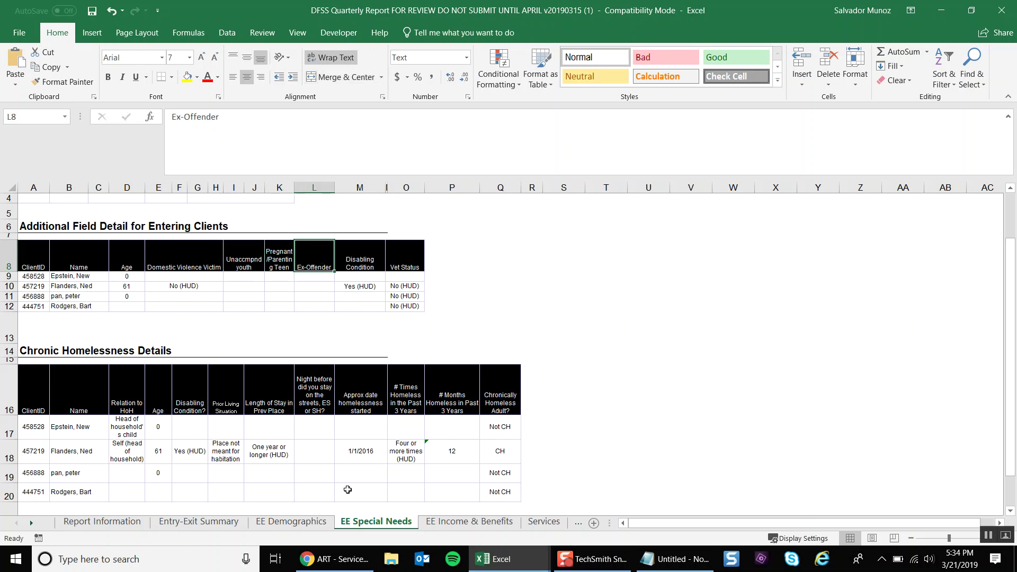
Step: Open the EE Income & Benefits sheet and look through the entering clients' income, non-cash benefit, insurance and food stamp records
left_click(467, 521)
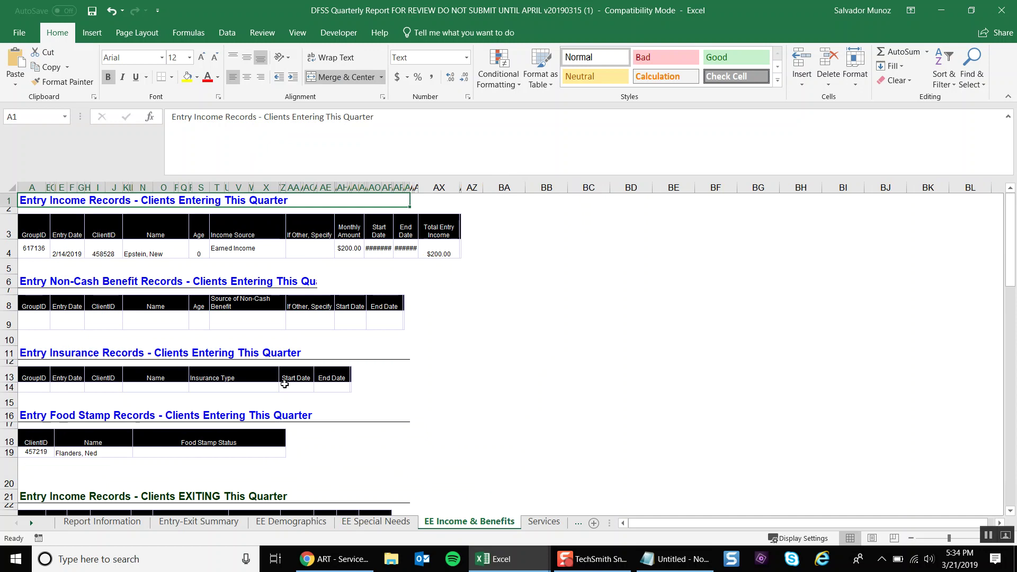
scroll(284, 384, "down", 1)
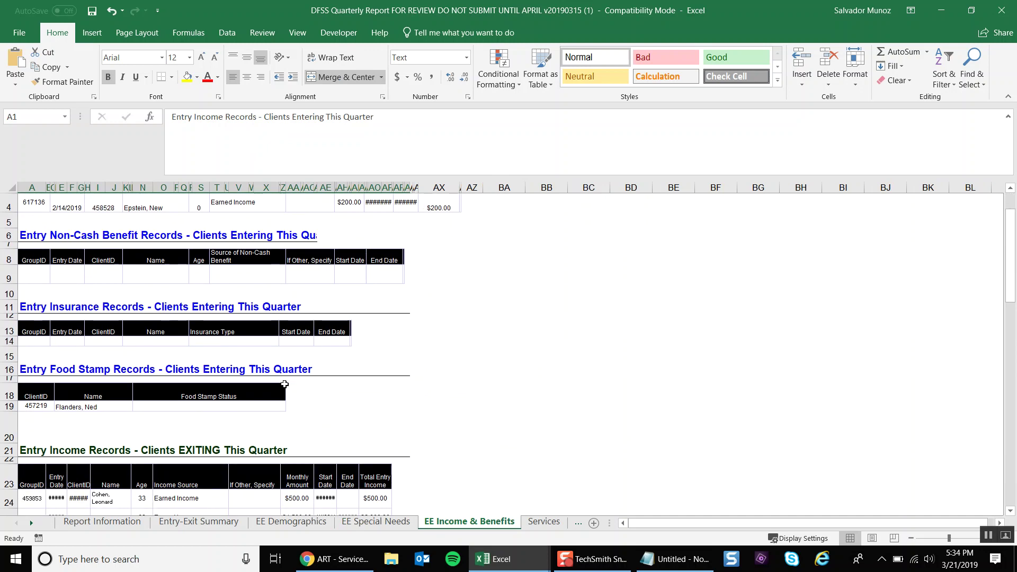
scroll(284, 384, "down", 1)
scroll(284, 384, "up", 3)
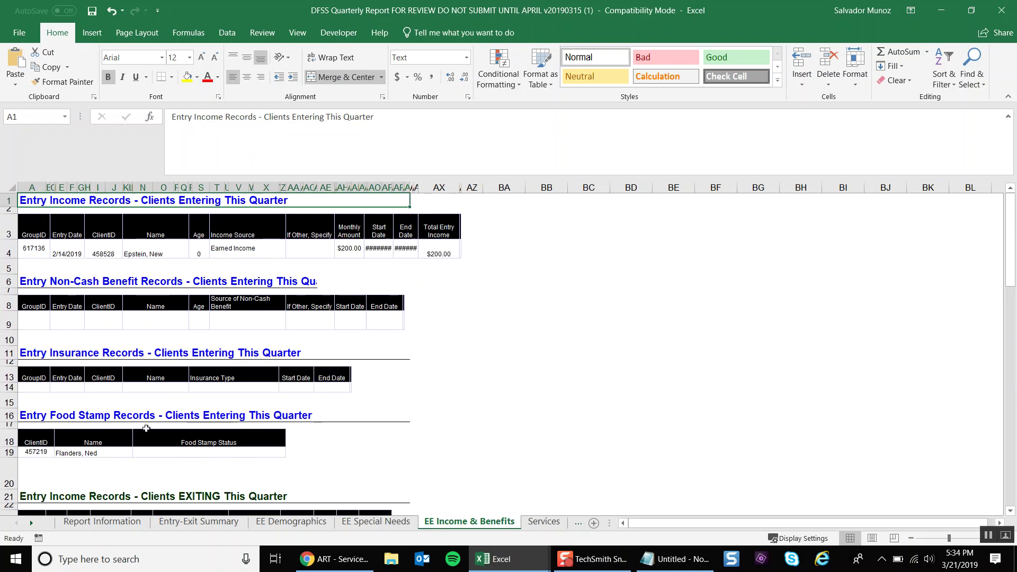
scroll(146, 428, "down", 6)
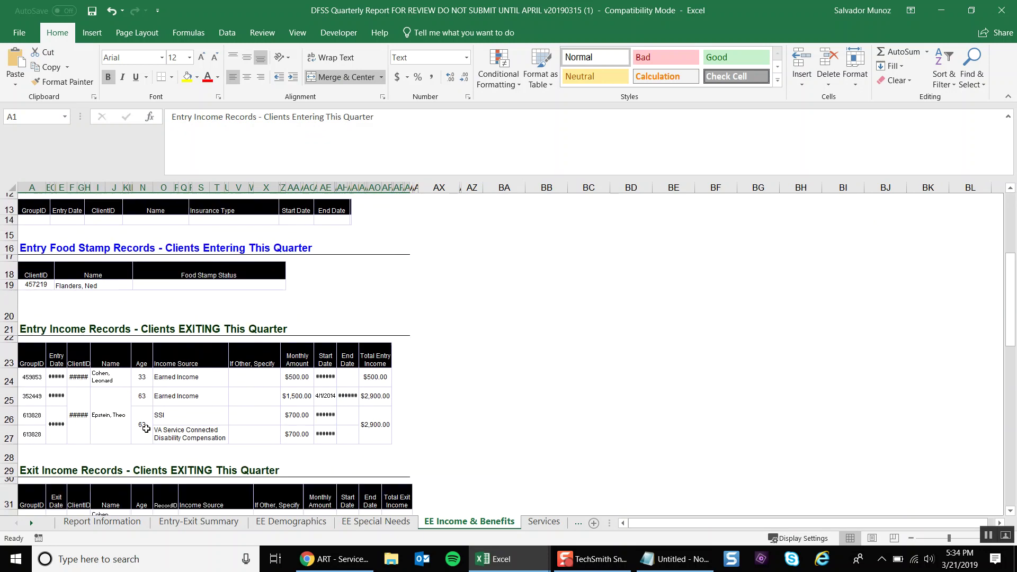
scroll(146, 428, "down", 1)
scroll(146, 428, "up", 1)
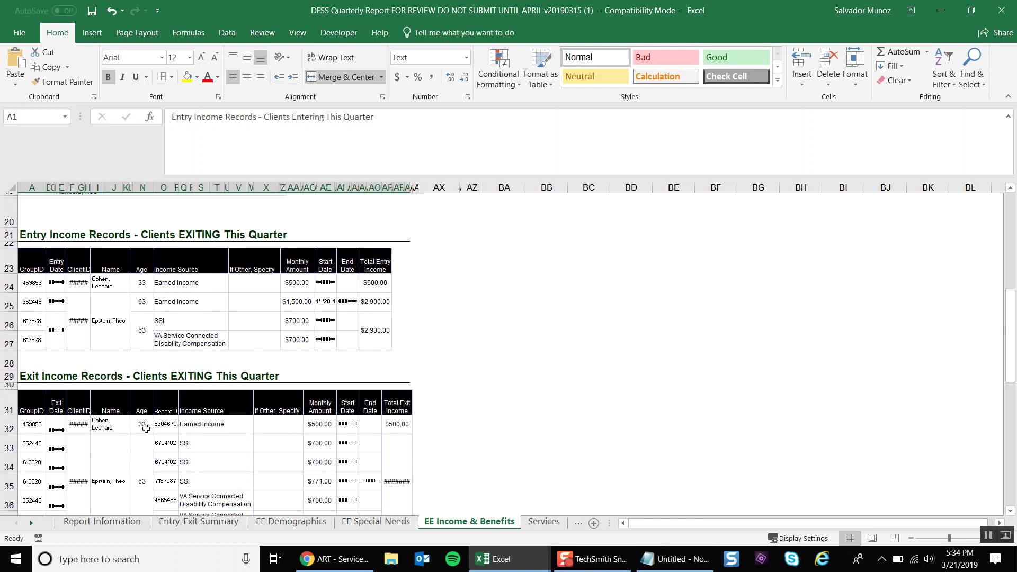
Step: Examine the exiting clients' entry and exit records for income, non-cash benefits and insurance
left_click(164, 240)
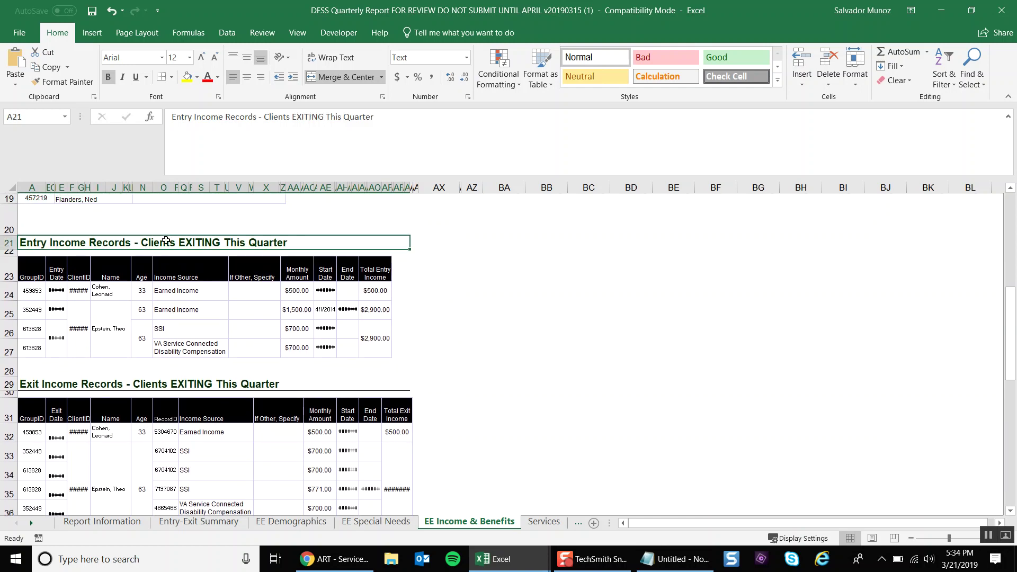
left_click(224, 383)
scroll(224, 383, "down", 4)
scroll(224, 383, "down", 3)
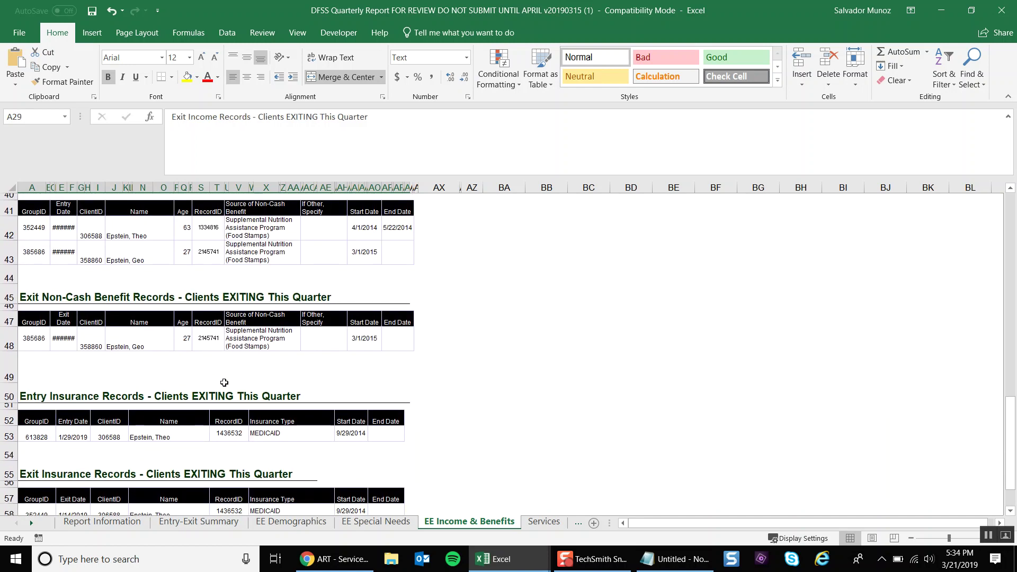
scroll(224, 382, "down", 2)
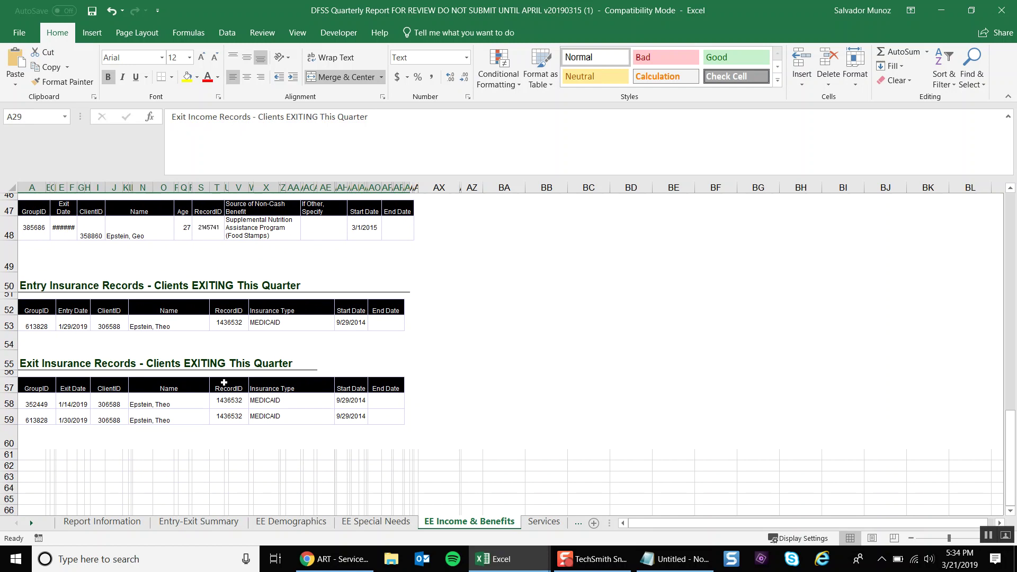
scroll(224, 382, "up", 13)
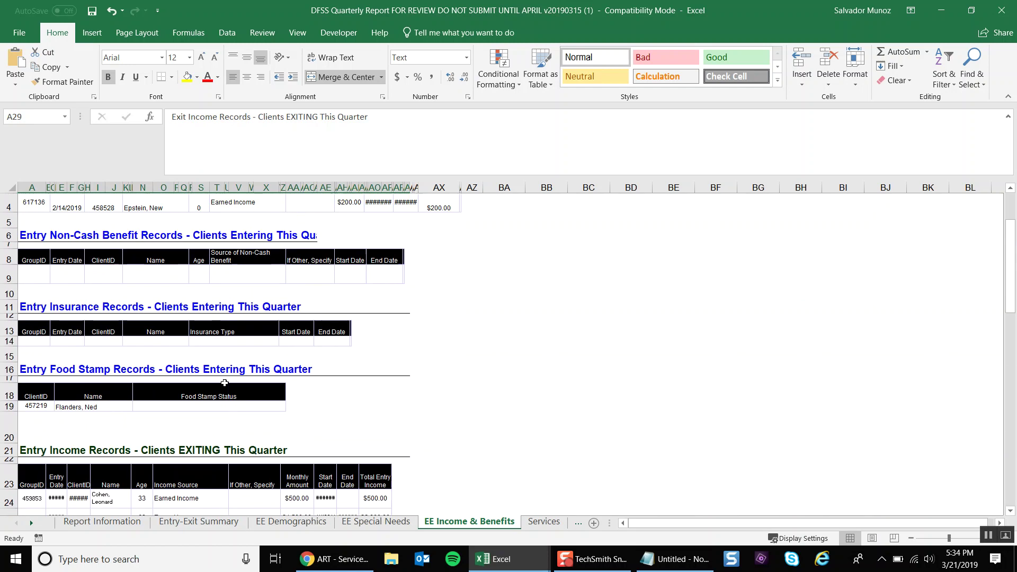
Step: View the Services sheet, followed by the LOS sheet
left_click(544, 522)
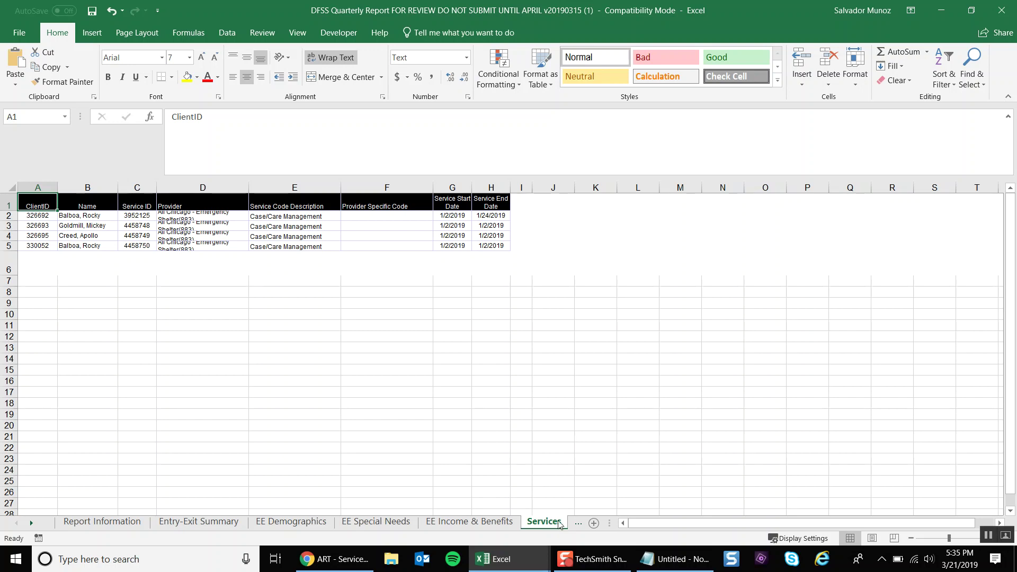
left_click(576, 523)
left_click(572, 523)
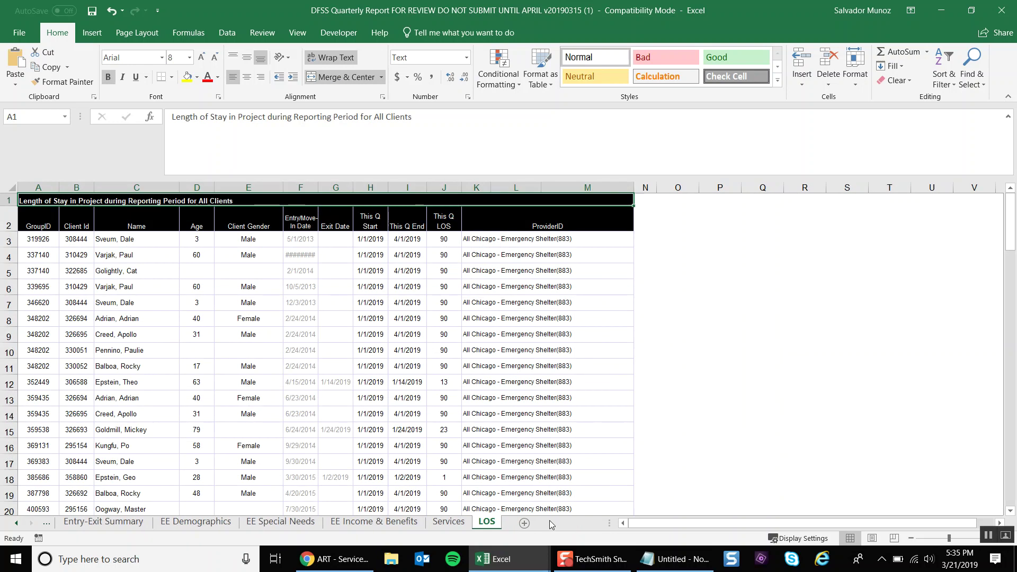
Step: Review the Length of Stay tables for all clients during the reporting period and for exiters, selecting part of each
left_click(352, 333)
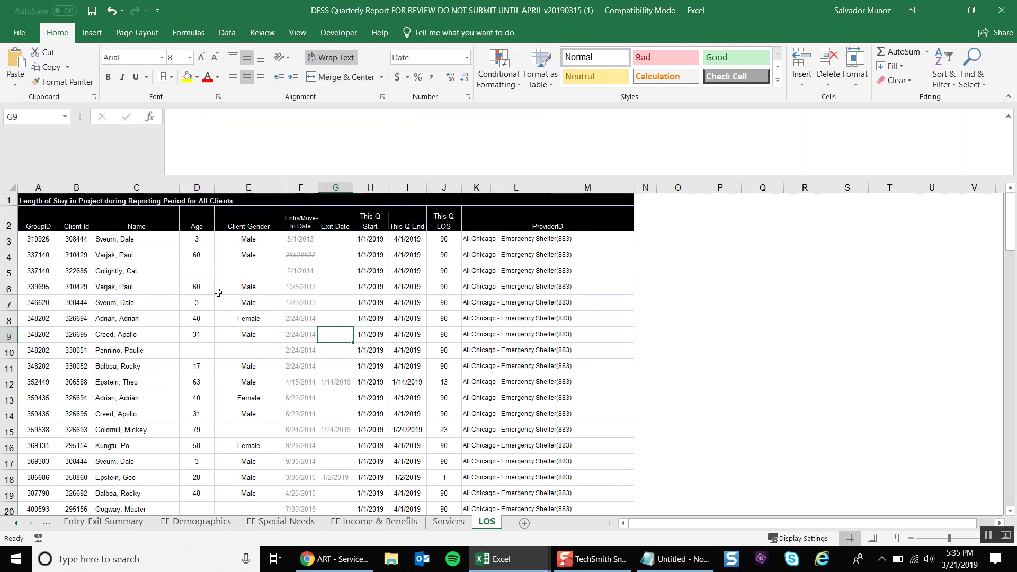
scroll(218, 293, "down", 1)
scroll(219, 292, "up", 1)
left_click_drag(178, 200, 226, 400)
scroll(226, 399, "down", 19)
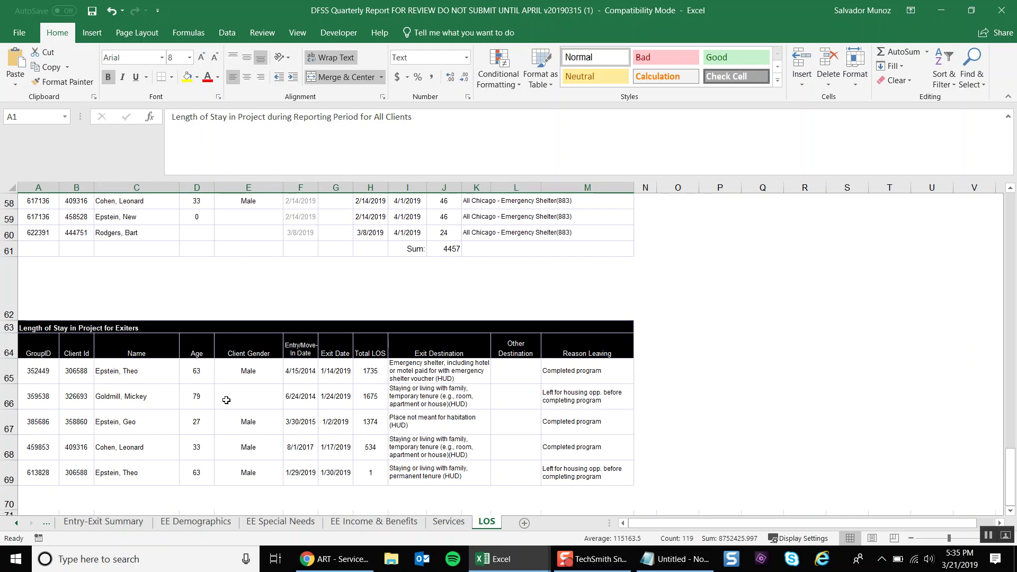
left_click_drag(153, 329, 175, 424)
scroll(174, 370, "up", 19)
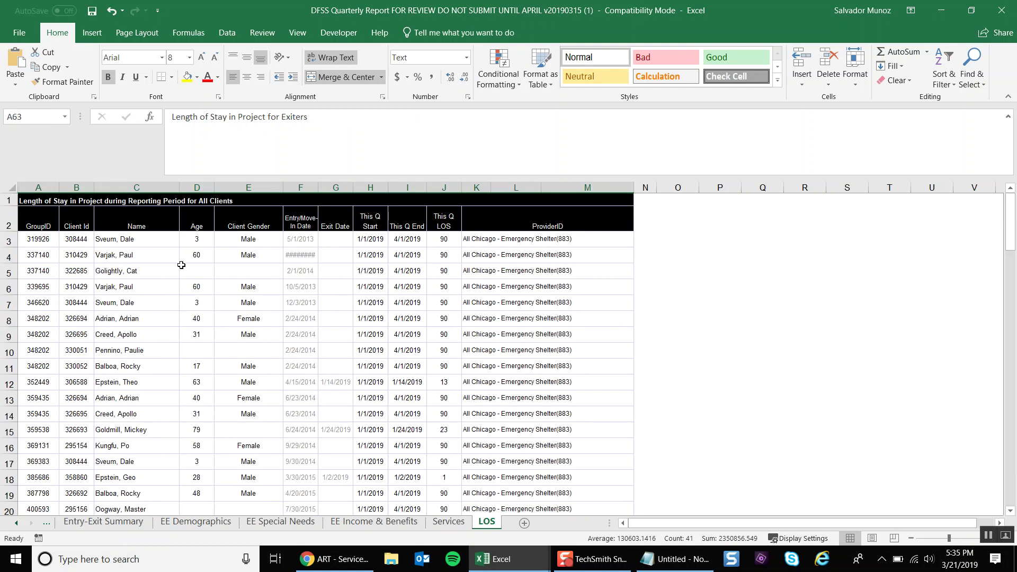
Step: Go through the LOS sheet's full client list, comparing quarterly stays and exit dates with the exiters table
scroll(181, 265, "down", 15)
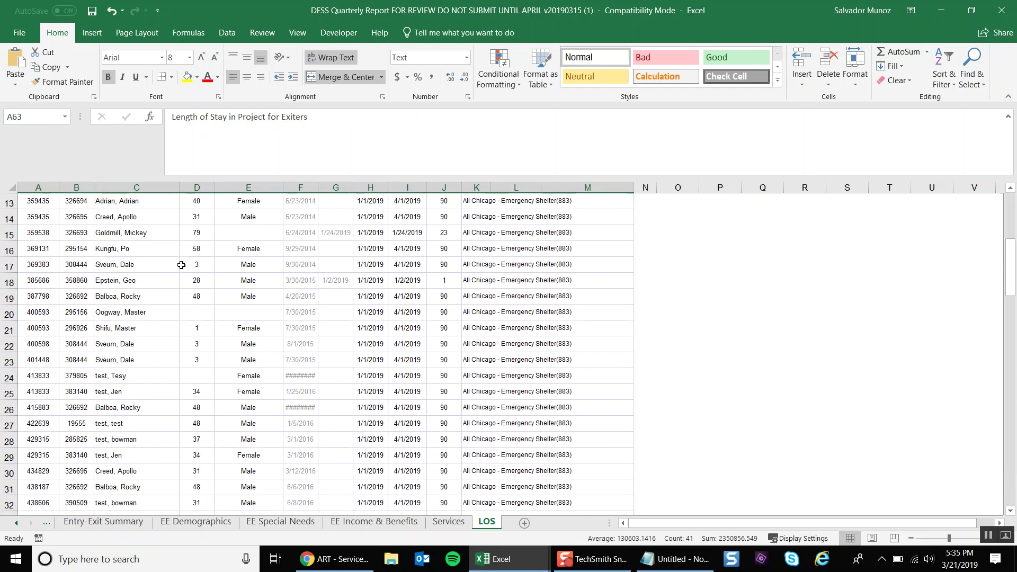
scroll(181, 265, "down", 6)
scroll(181, 265, "up", 1)
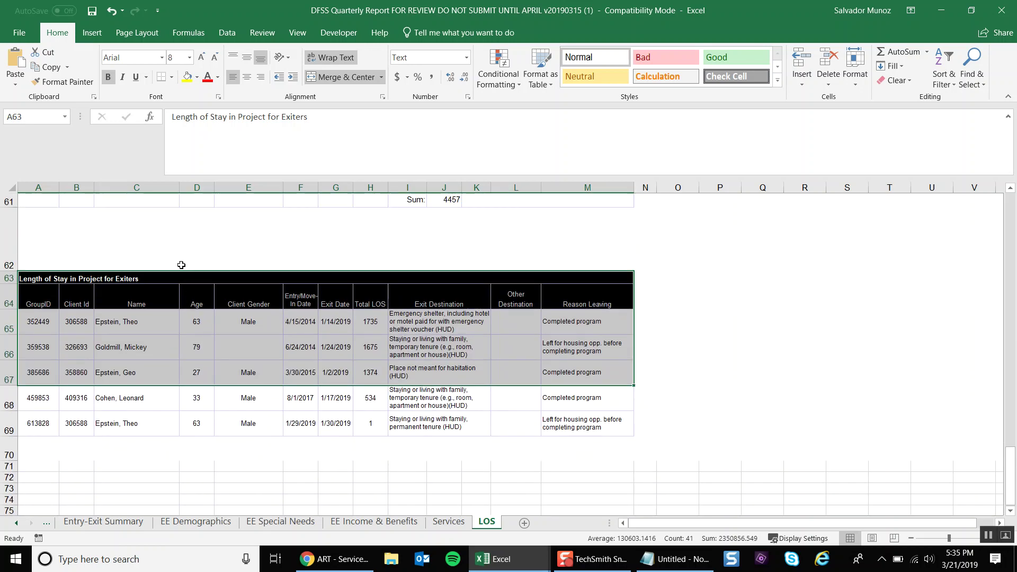
left_click(179, 369)
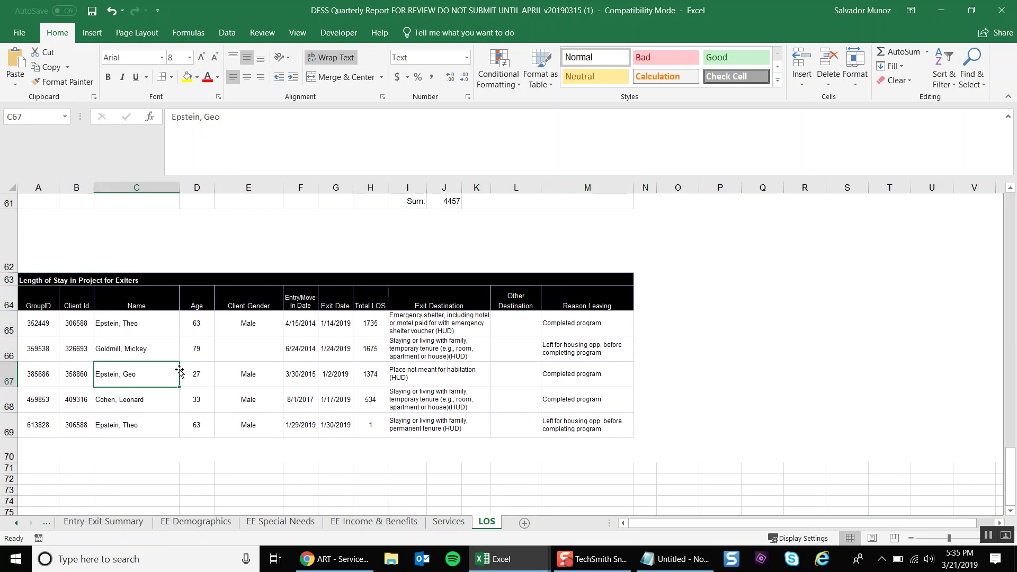
scroll(179, 369, "up", 5)
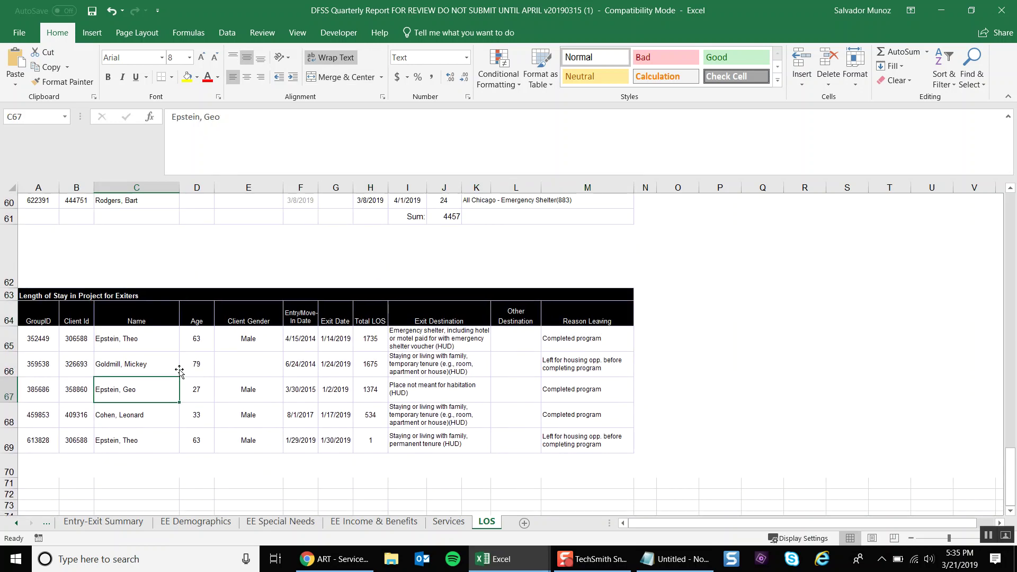
scroll(179, 371, "up", 10)
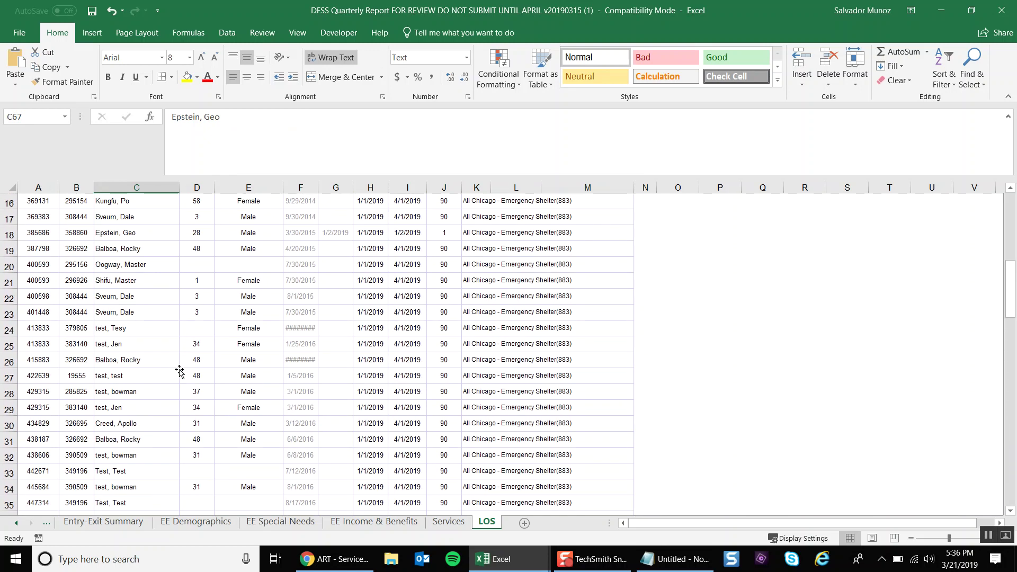
scroll(179, 371, "up", 5)
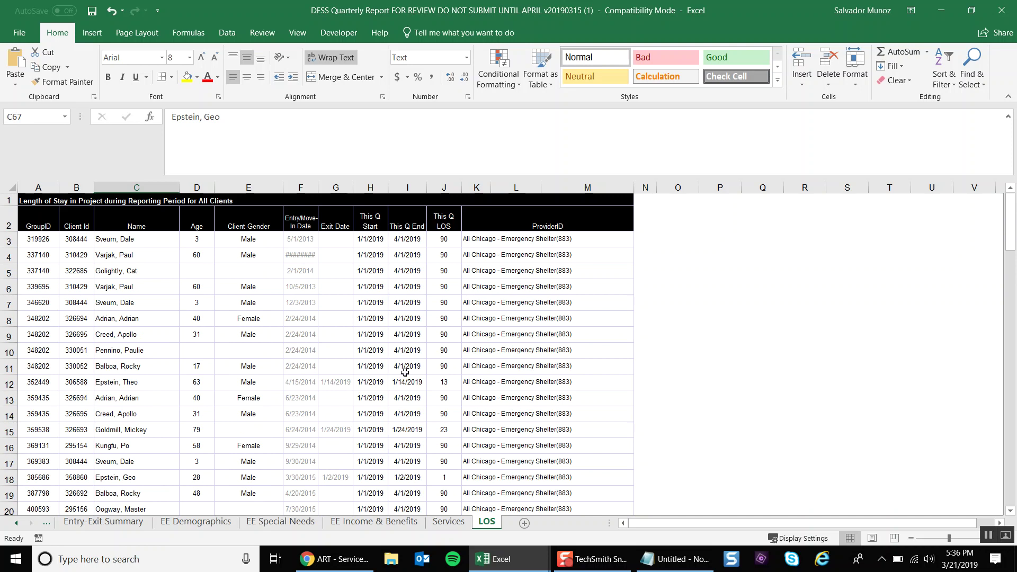
scroll(405, 372, "down", 9)
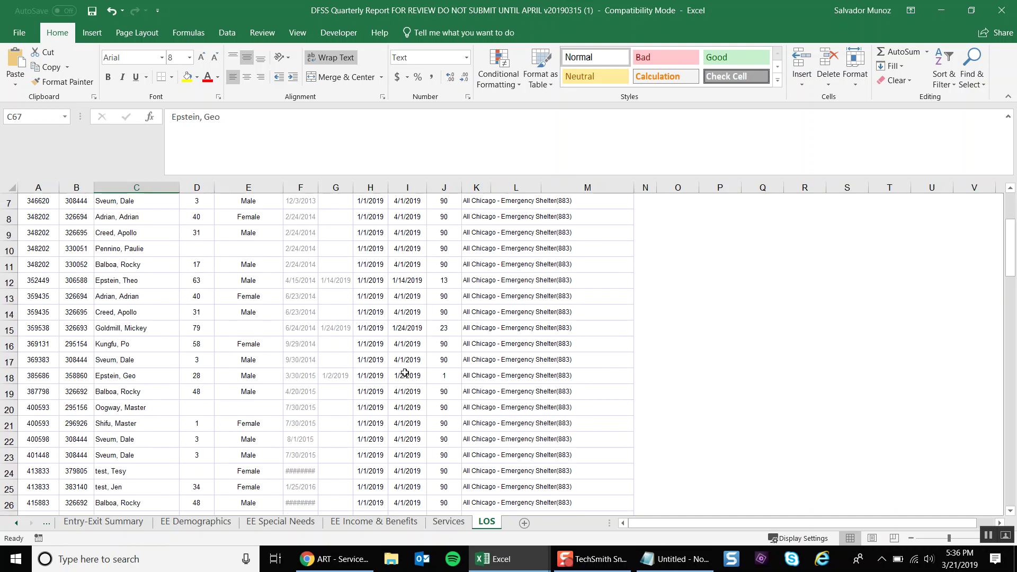
scroll(405, 372, "down", 1)
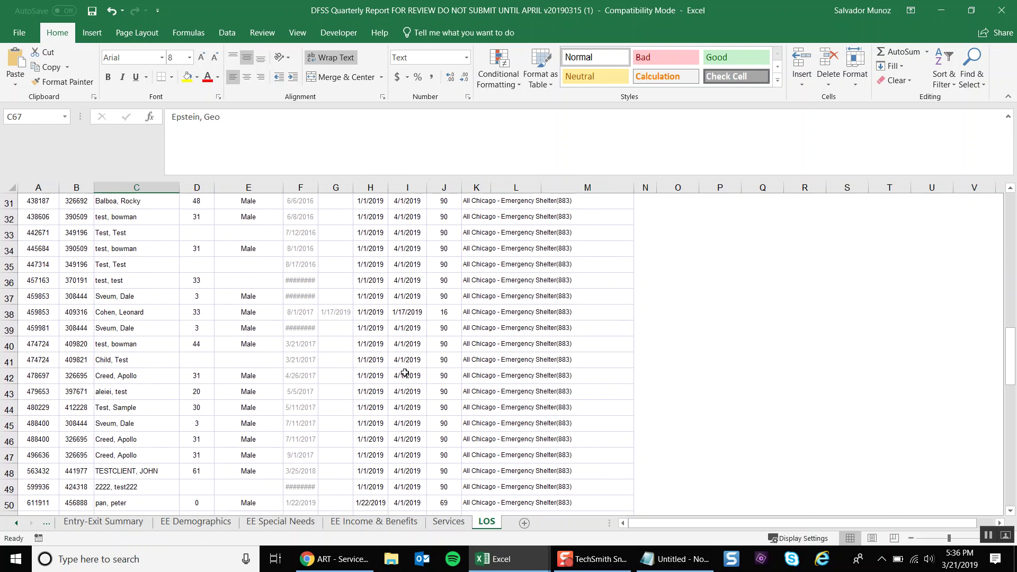
scroll(128, 370, "up", 10)
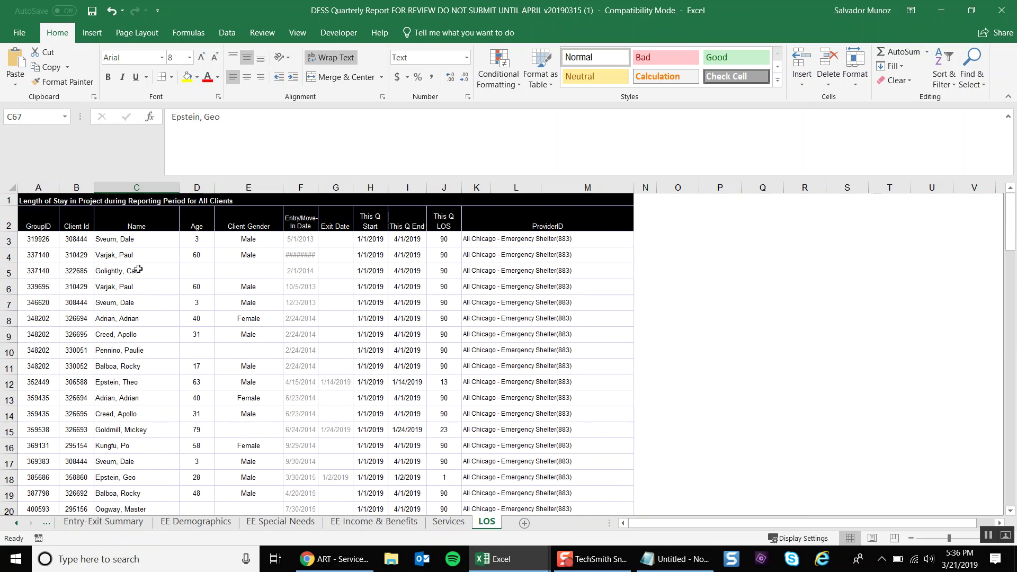
scroll(336, 305, "down", 11)
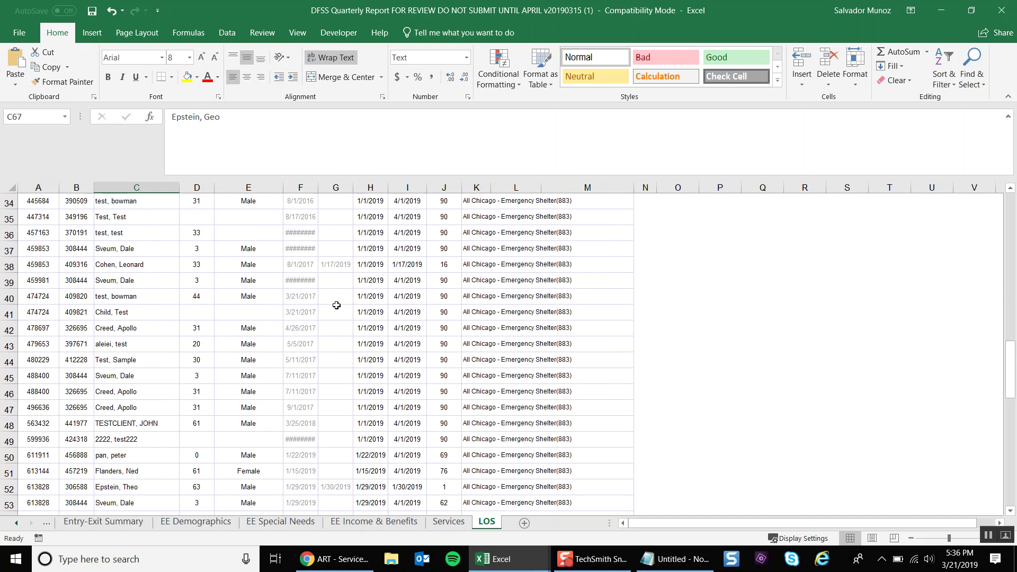
scroll(337, 305, "down", 9)
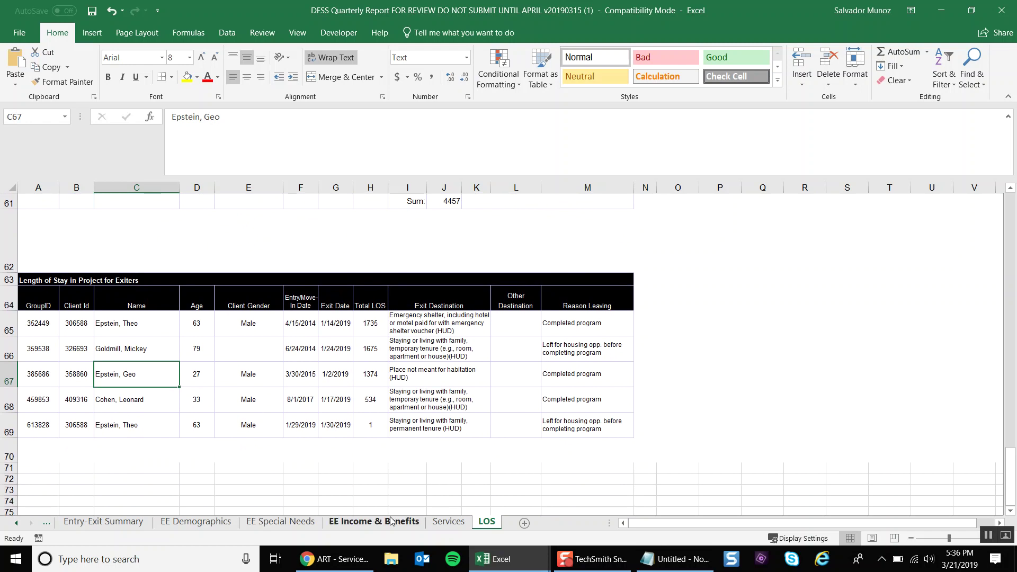
Step: Switch to the DFSS Carryover Report workbook, enable its editing and maximize its window
mouse_move(483, 559)
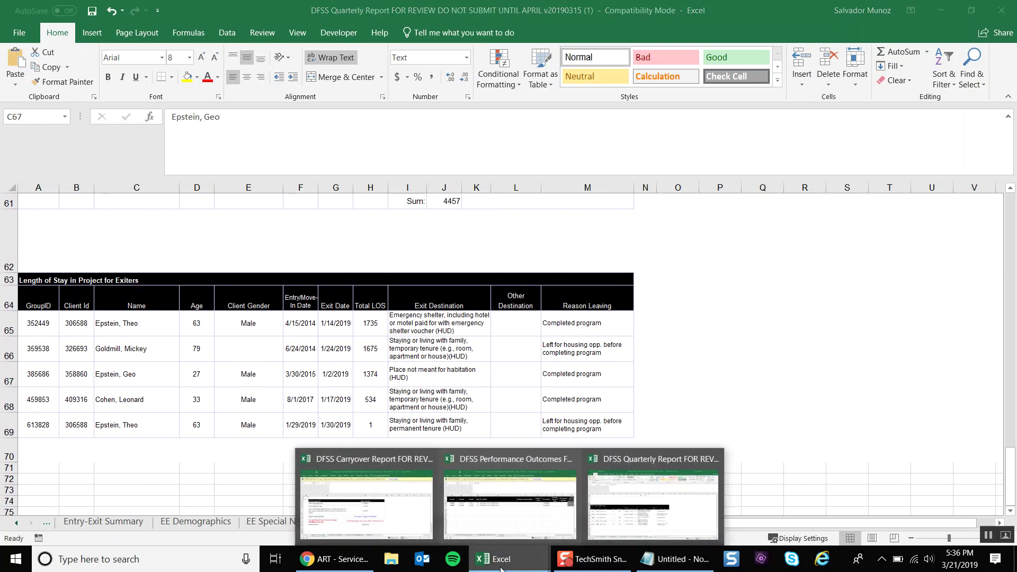
mouse_move(503, 498)
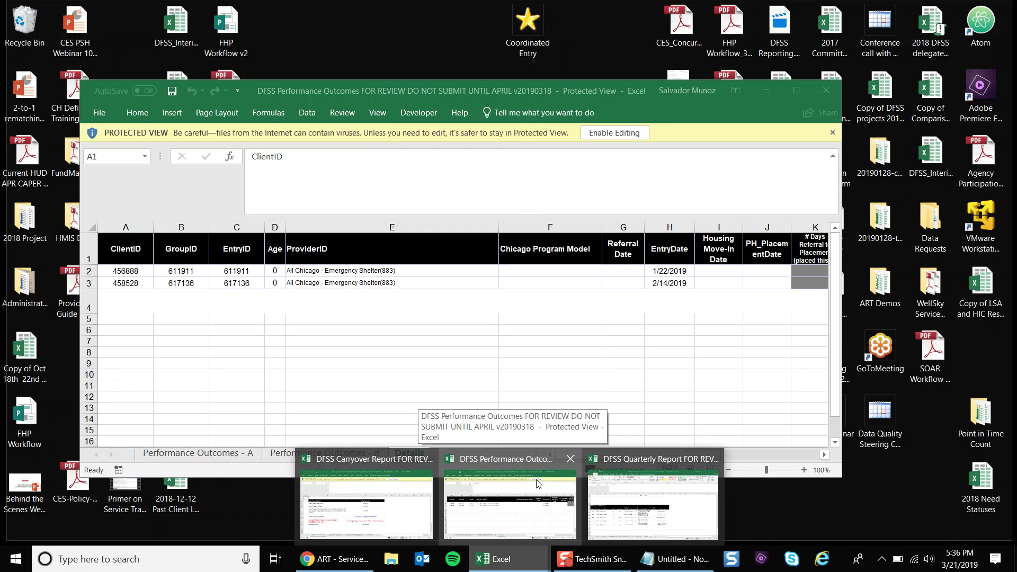
mouse_move(609, 491)
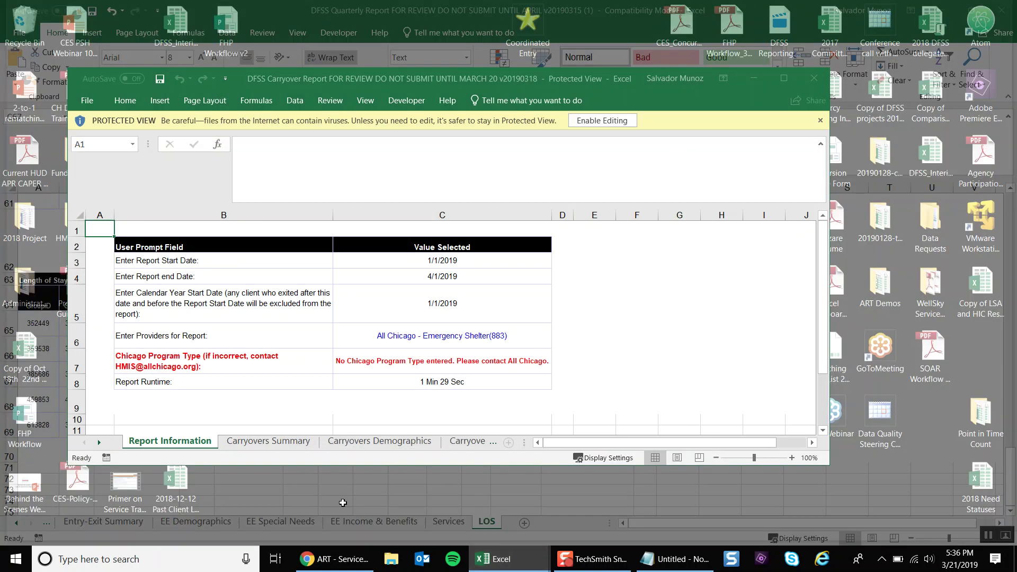
left_click(342, 502)
left_click(601, 120)
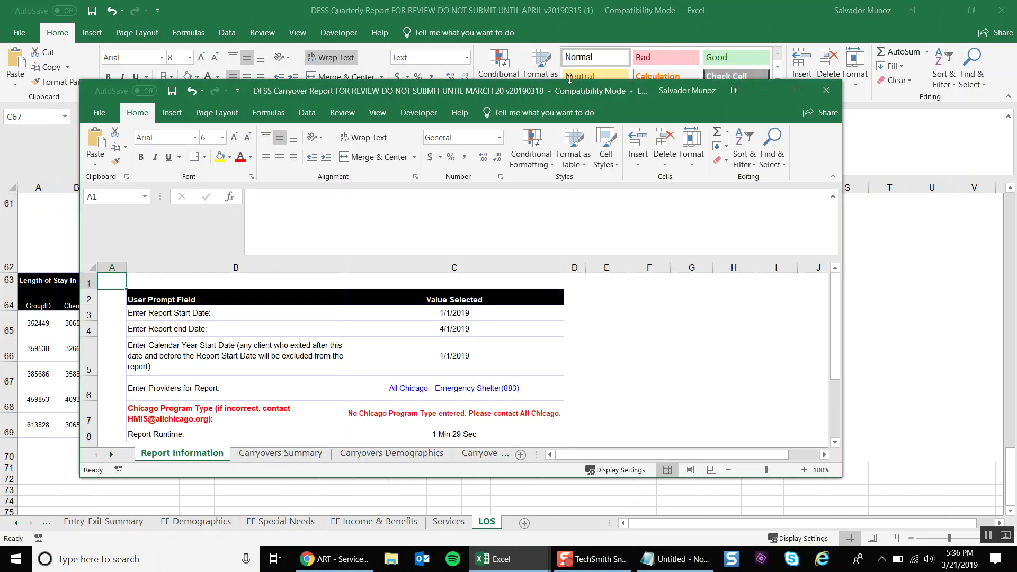
double_click(572, 92)
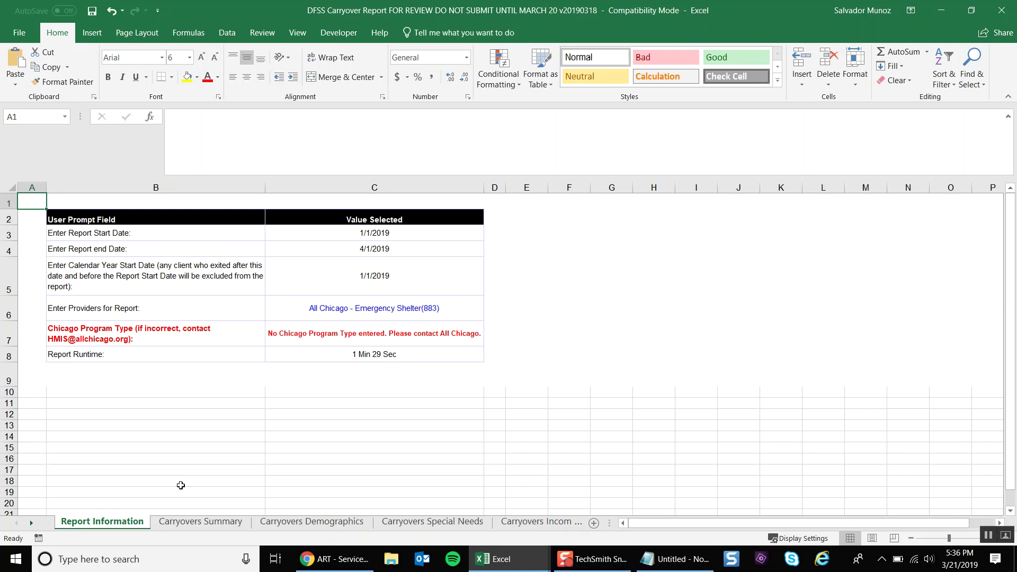
Step: Go through the Carryovers Summary sheet's orange fill-in tables and green HMIS tables, from participants carried over to Special Needs / Conditions
left_click(193, 523)
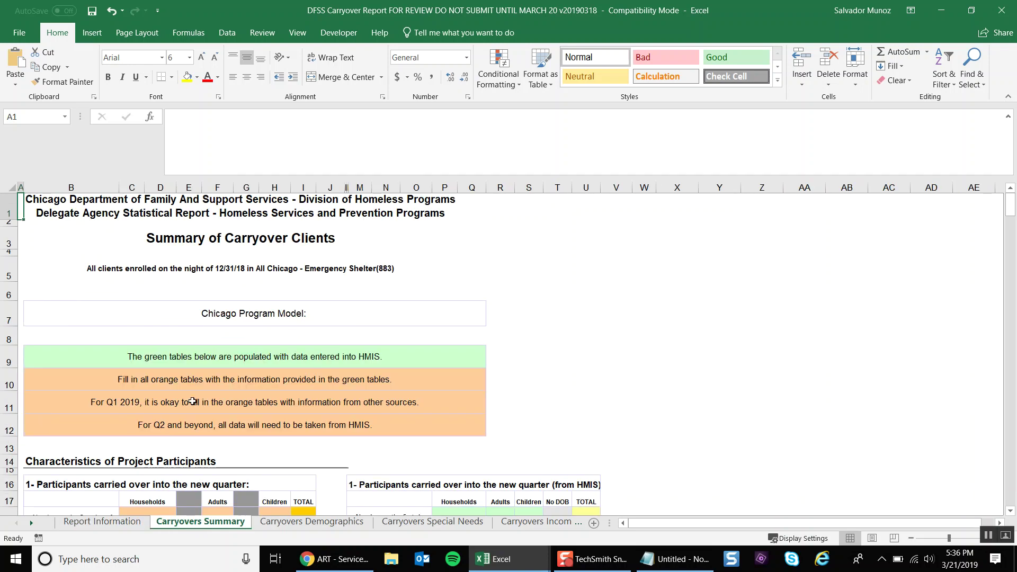
scroll(192, 401, "down", 4)
scroll(192, 401, "down", 3)
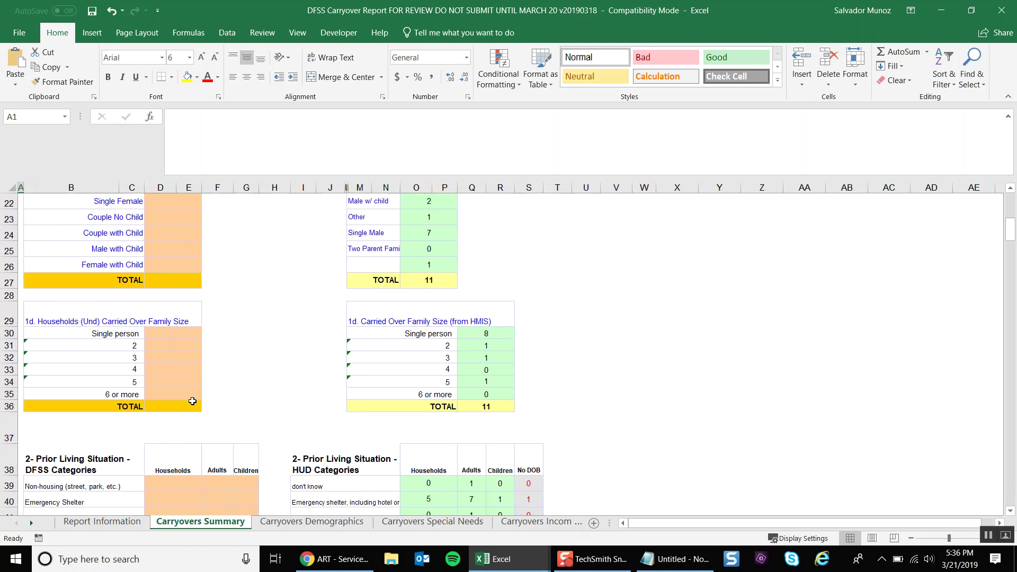
scroll(193, 401, "up", 2)
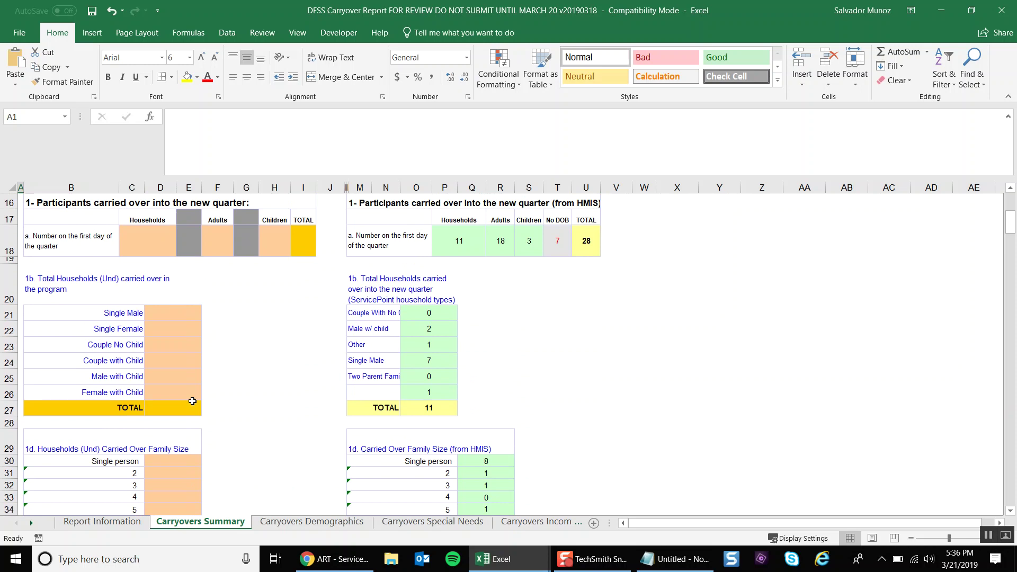
scroll(192, 401, "up", 5)
scroll(193, 401, "down", 3)
scroll(193, 401, "down", 10)
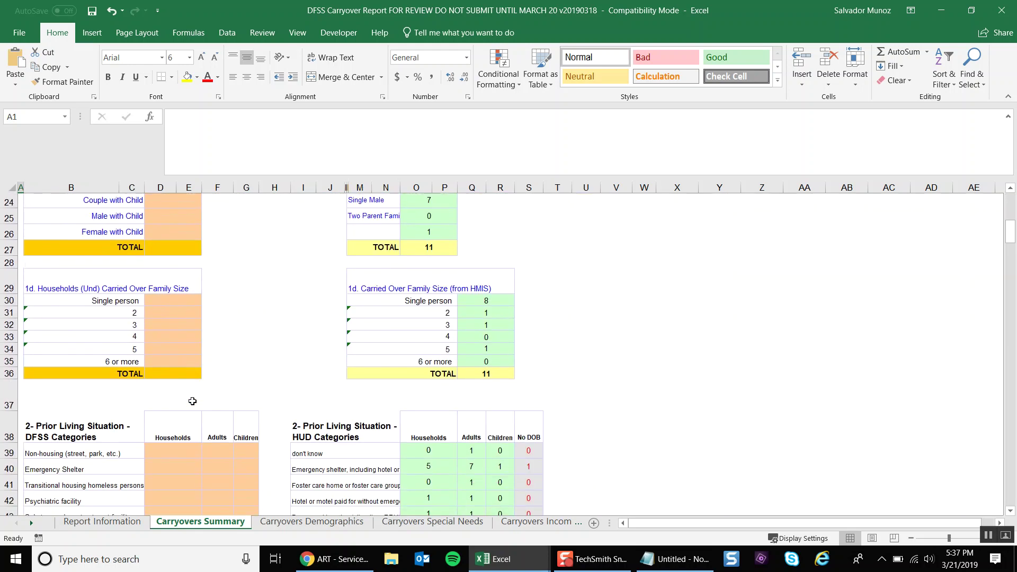
scroll(192, 401, "down", 10)
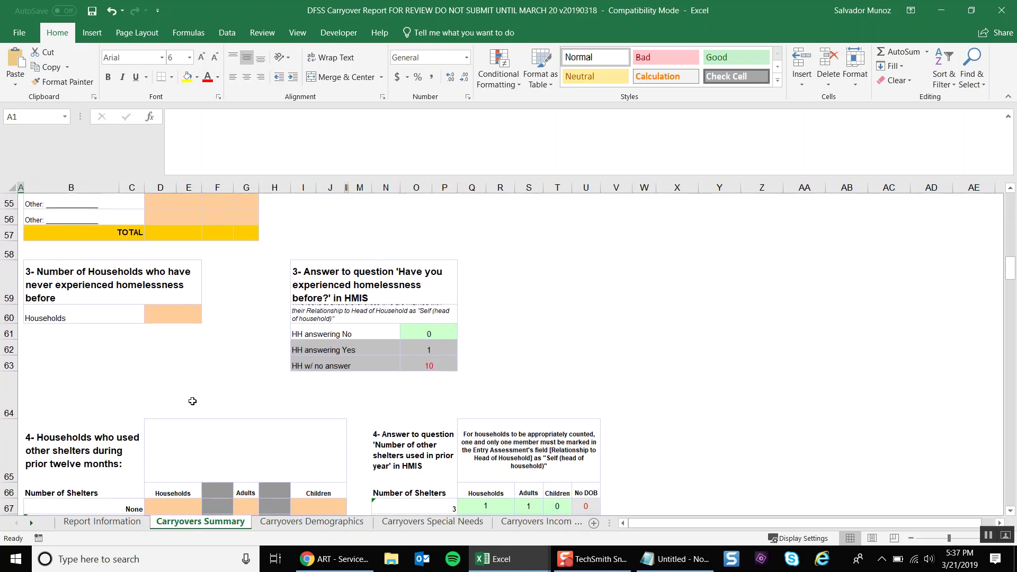
scroll(192, 401, "down", 6)
scroll(192, 401, "down", 10)
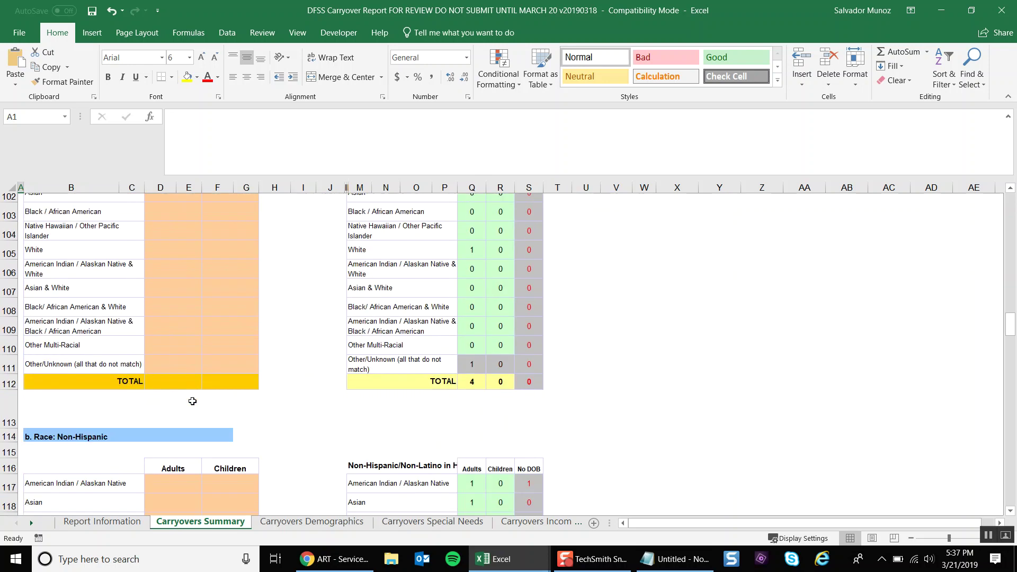
scroll(192, 401, "down", 1)
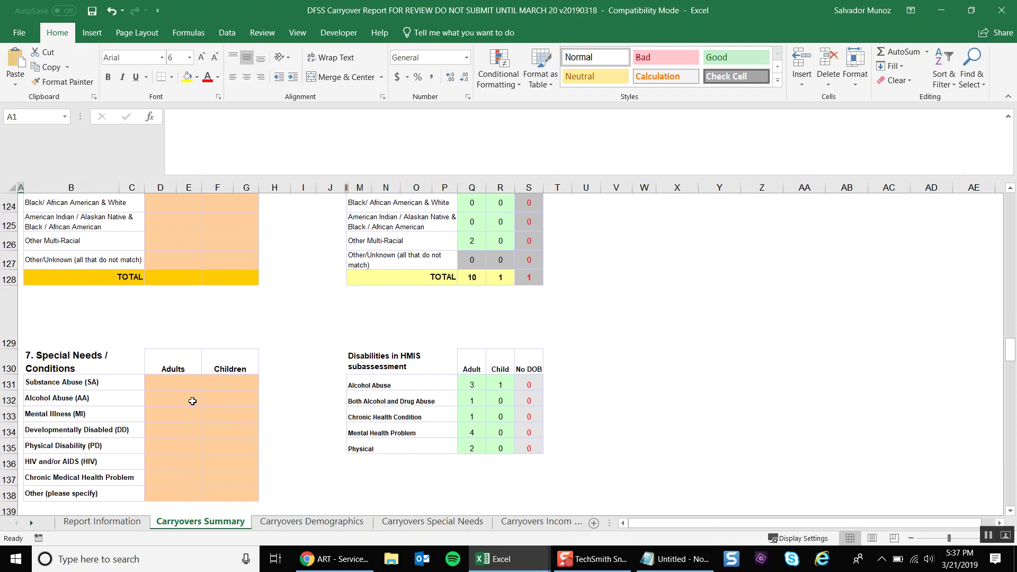
Step: View the client rows on the Carryovers Demographics sheet, checking the highlighted missing responses
left_click(305, 523)
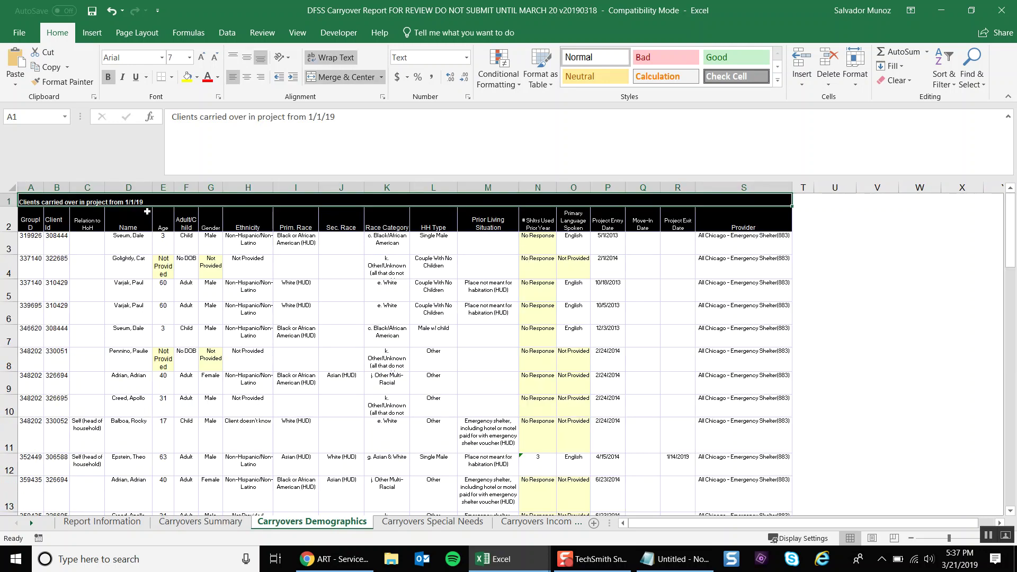
scroll(147, 212, "down", 17)
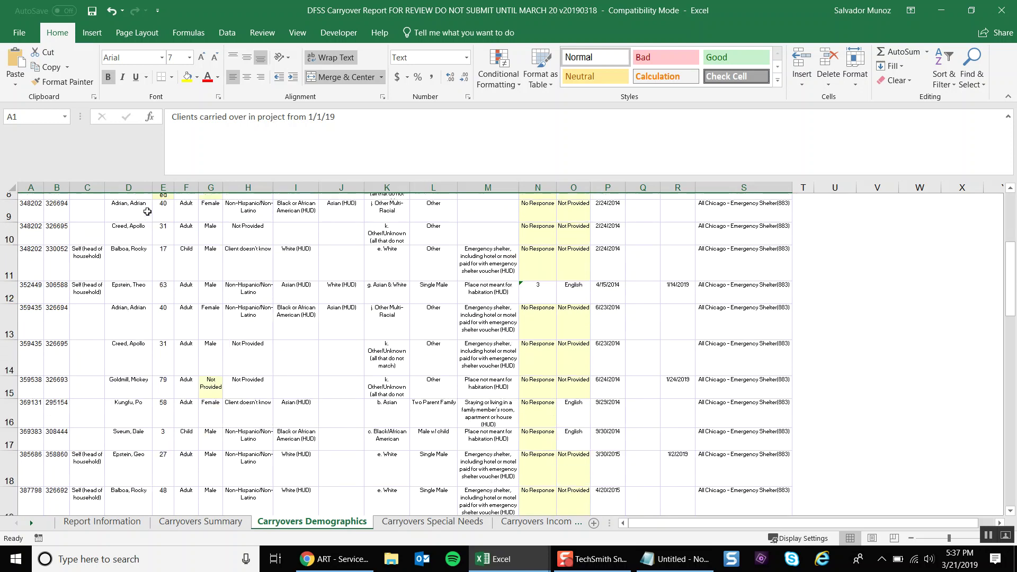
scroll(152, 265, "up", 17)
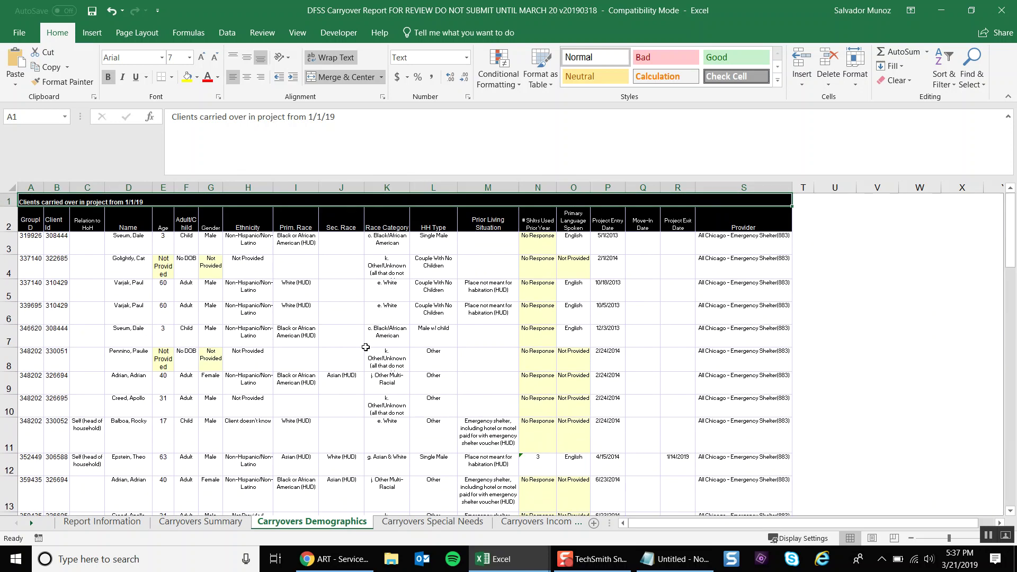
Step: Review the Carryovers Special Needs sheet's disability detail and the additional field headers from Domestic Violence Victim to Disabling Condition
left_click(435, 523)
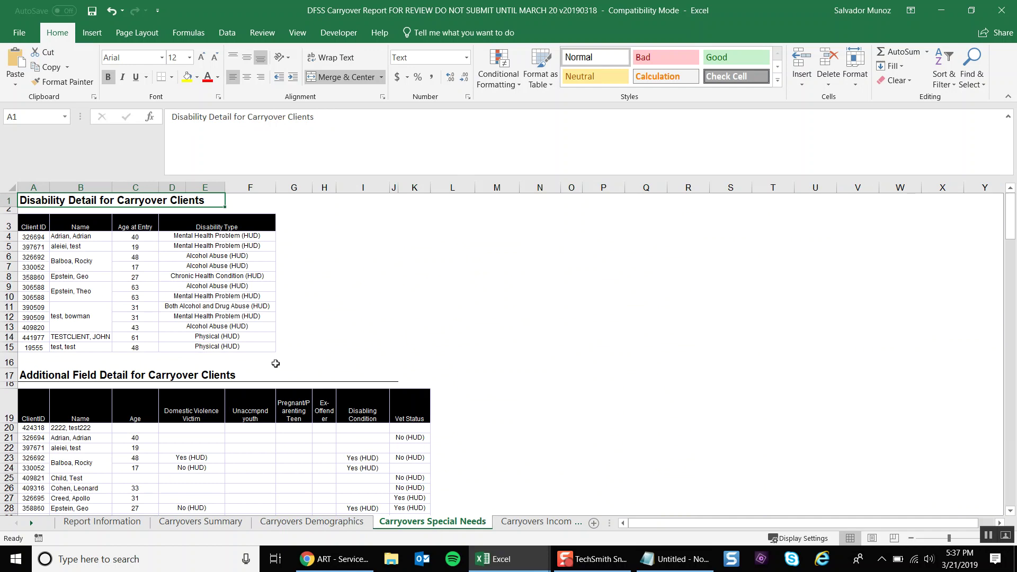
scroll(275, 363, "down", 1)
scroll(273, 363, "up", 1)
scroll(163, 321, "down", 5)
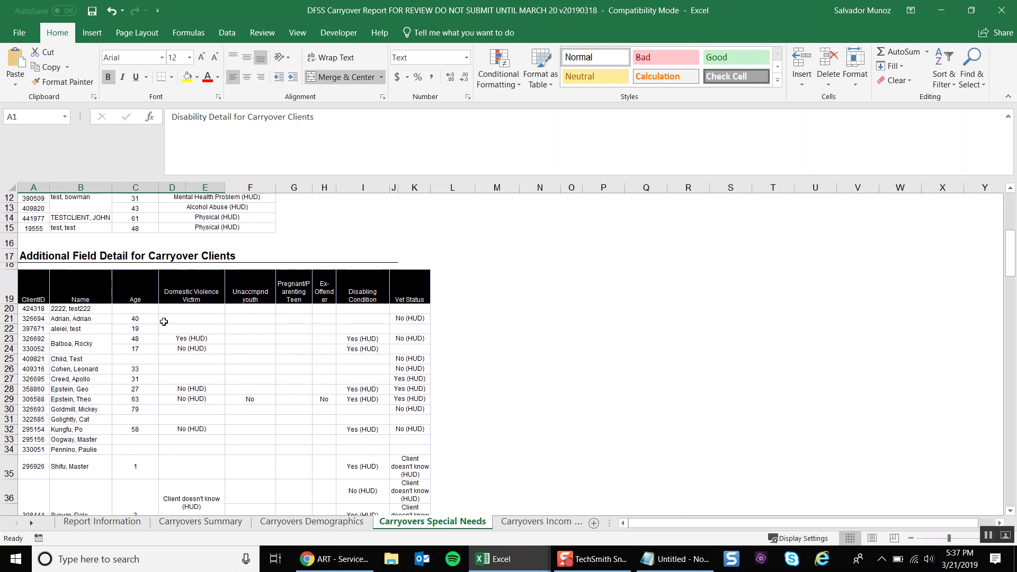
left_click(183, 254)
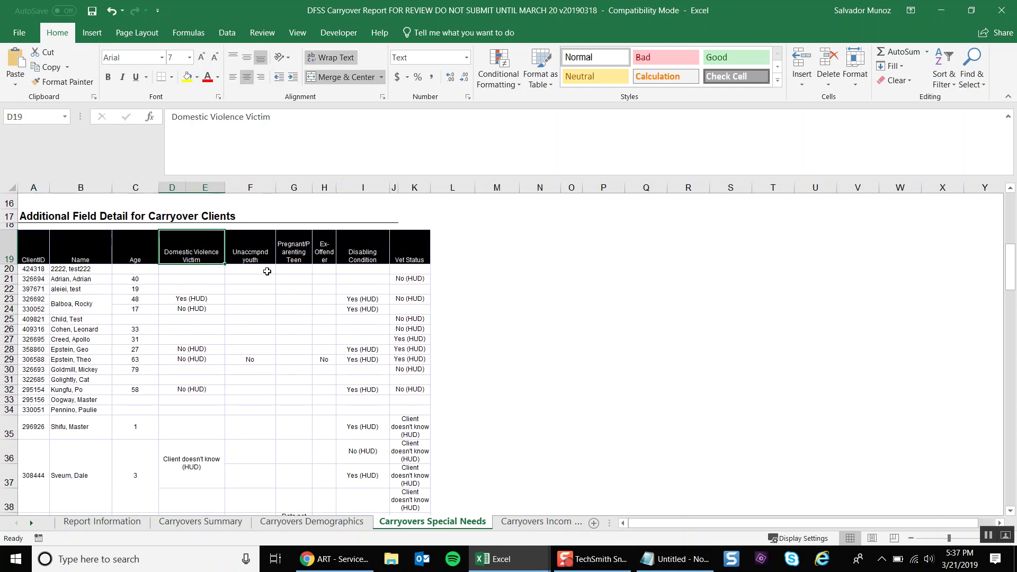
left_click(257, 254)
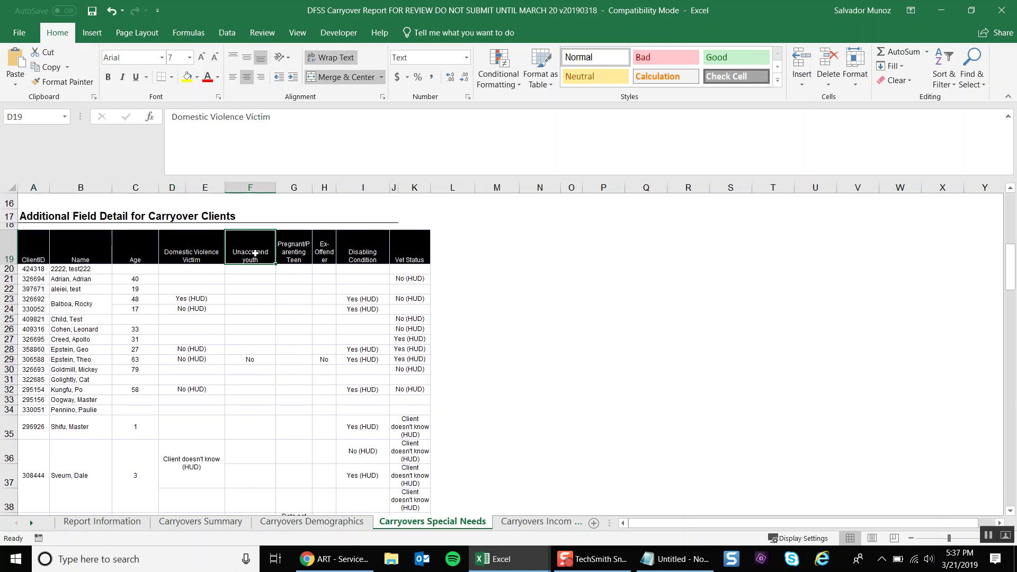
left_click(294, 256)
left_click(324, 255)
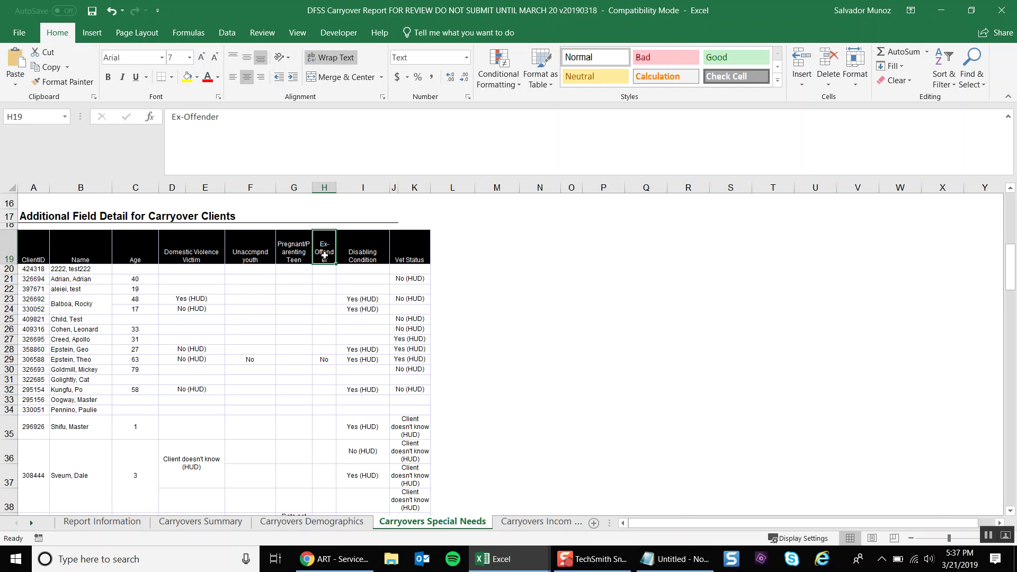
left_click(360, 245)
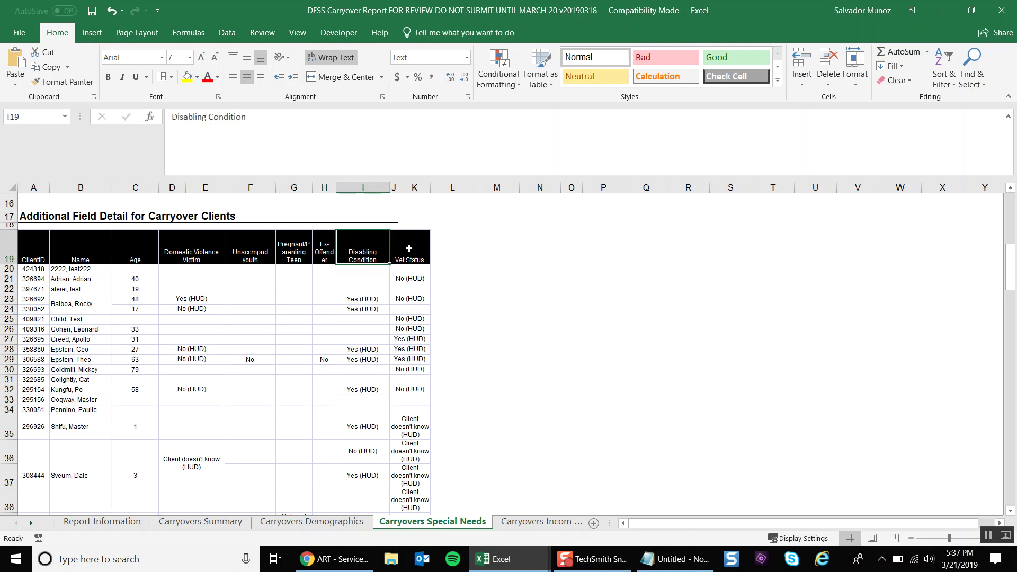
Step: Look through the rest of the additional field rows and the Chronic Homelessness Details table on the Special Needs sheet
scroll(409, 249, "down", 9)
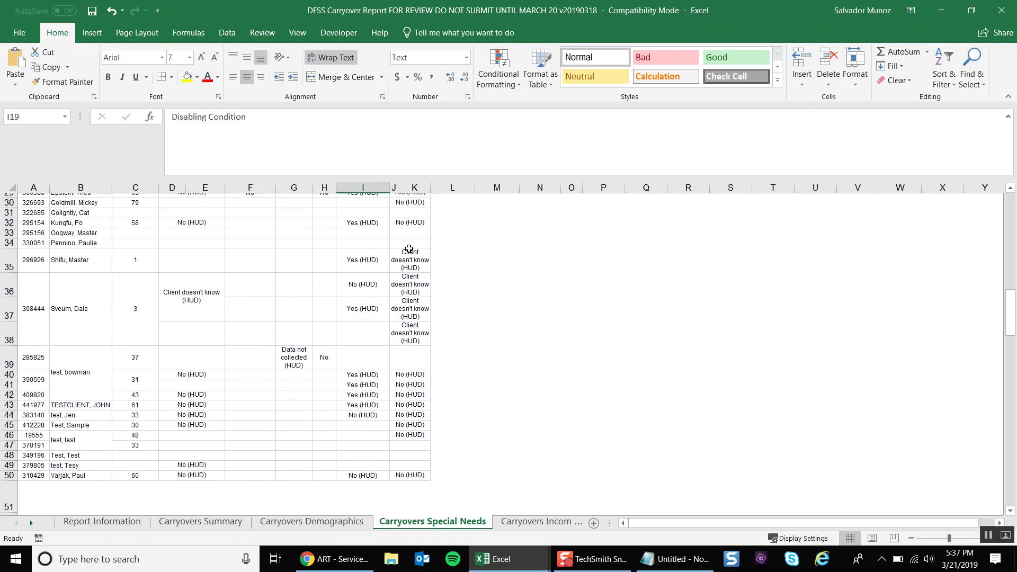
scroll(409, 249, "down", 12)
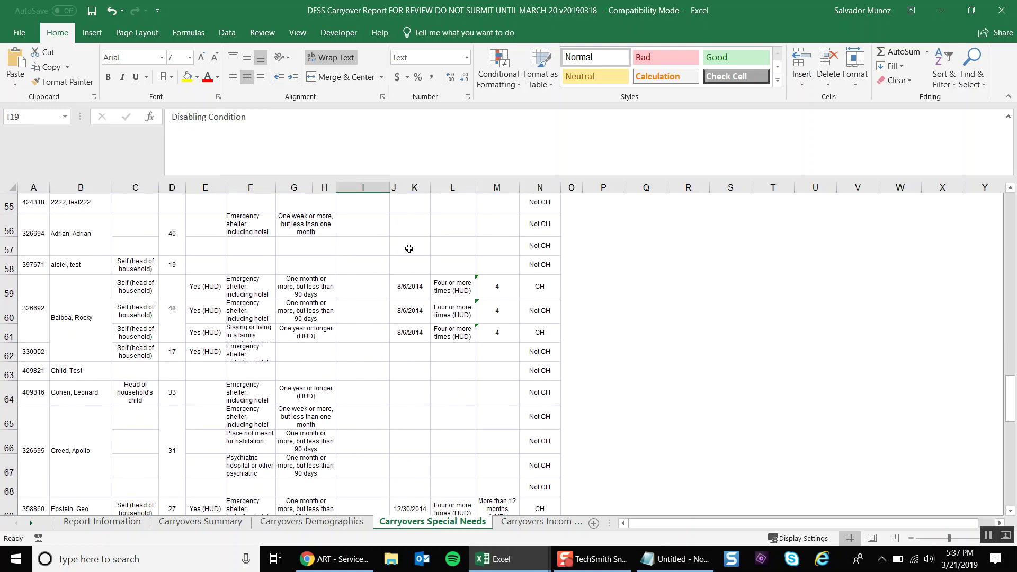
scroll(409, 248, "down", 2)
scroll(409, 248, "up", 7)
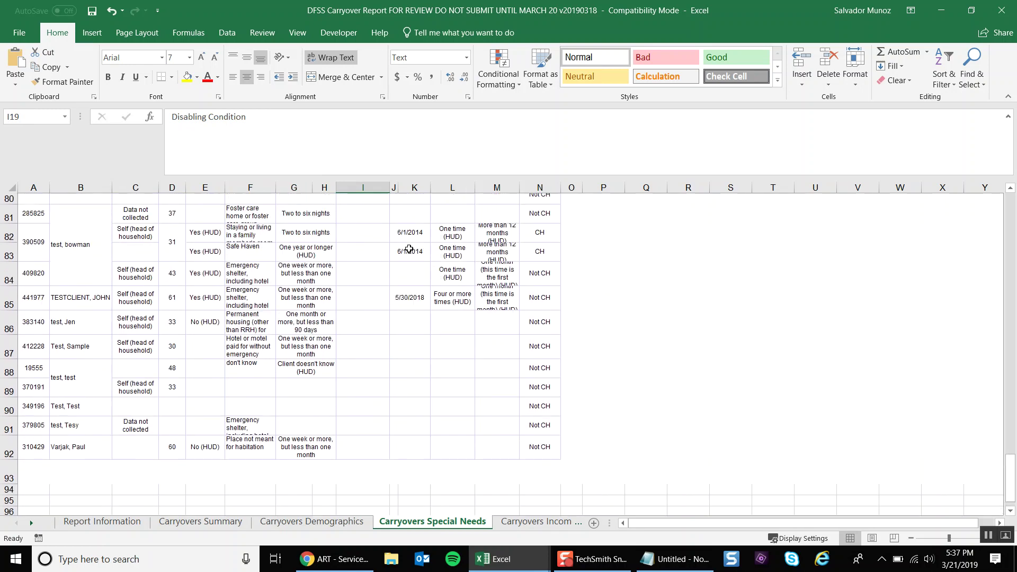
scroll(409, 249, "up", 6)
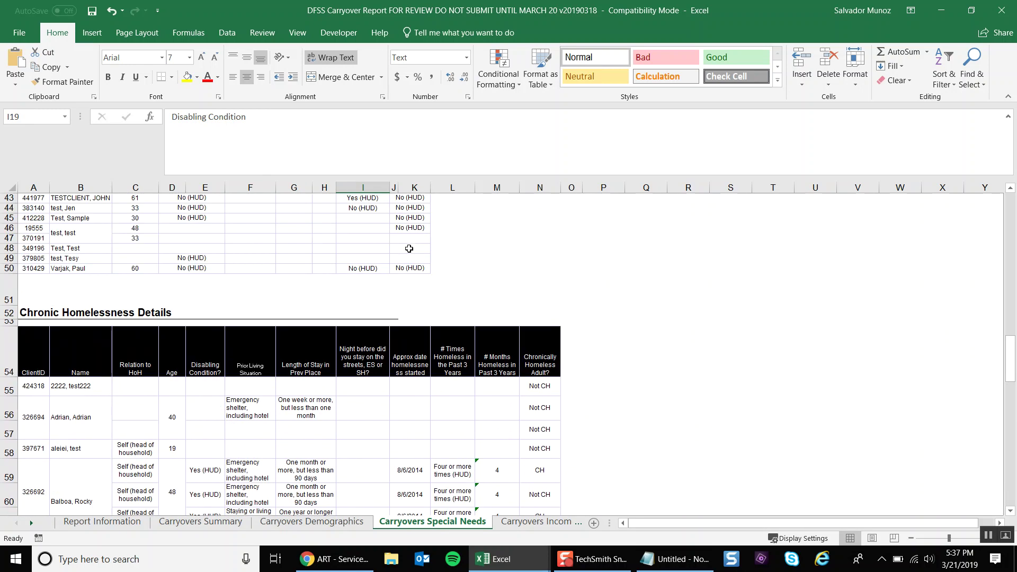
scroll(409, 248, "down", 1)
Step: Go through the income, non-cash benefit and insurance records on the Carryovers Income & Benefits sheet down to its last rows
left_click(549, 523)
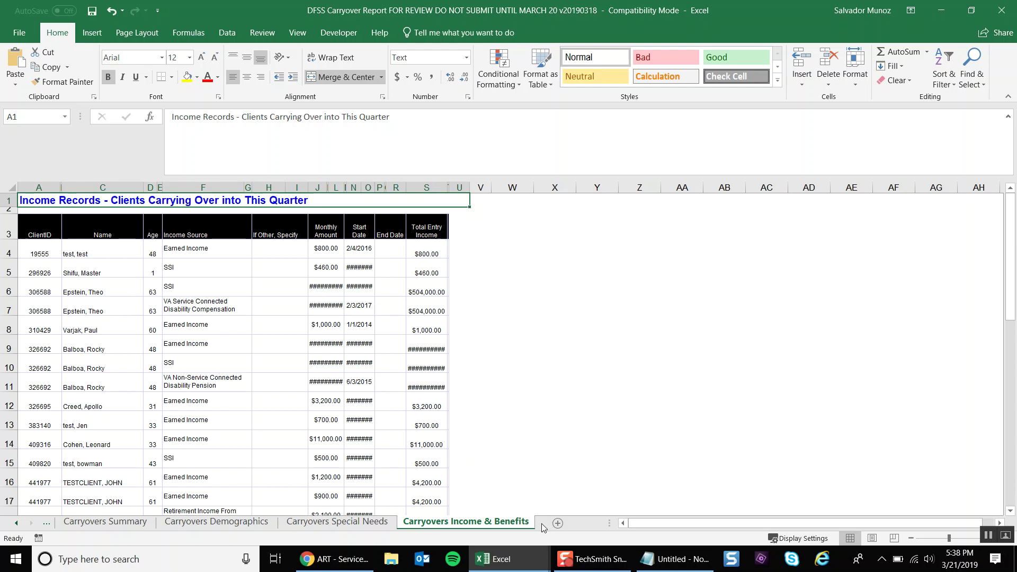
scroll(405, 431, "down", 2)
scroll(405, 431, "up", 1)
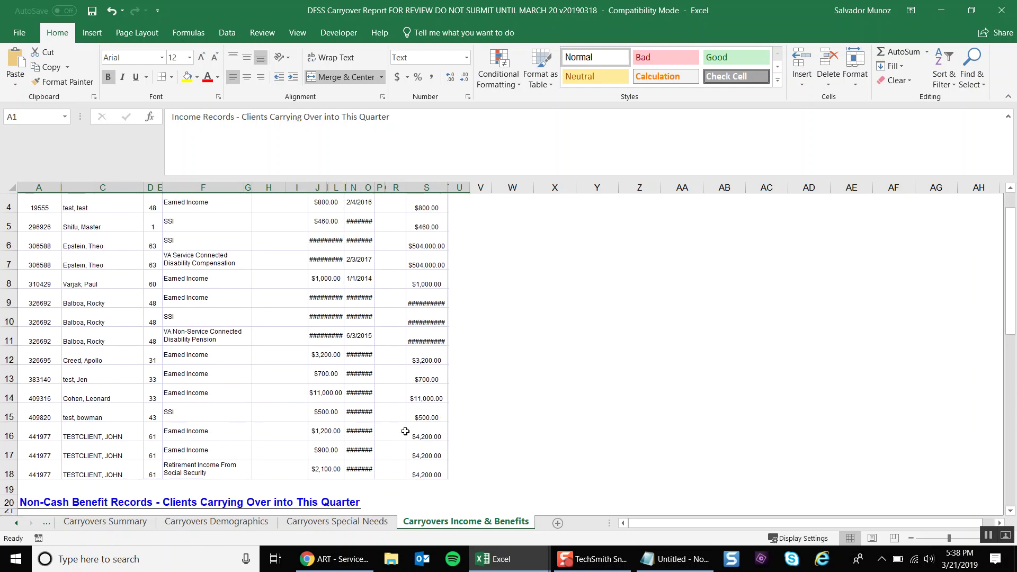
scroll(405, 431, "down", 1)
scroll(405, 431, "up", 3)
scroll(405, 431, "down", 7)
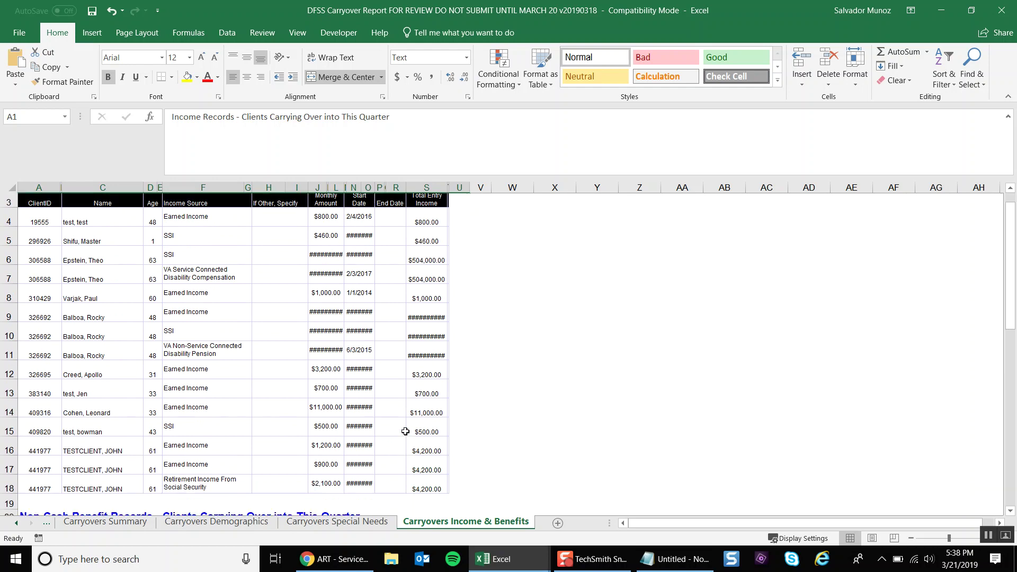
scroll(405, 432, "down", 10)
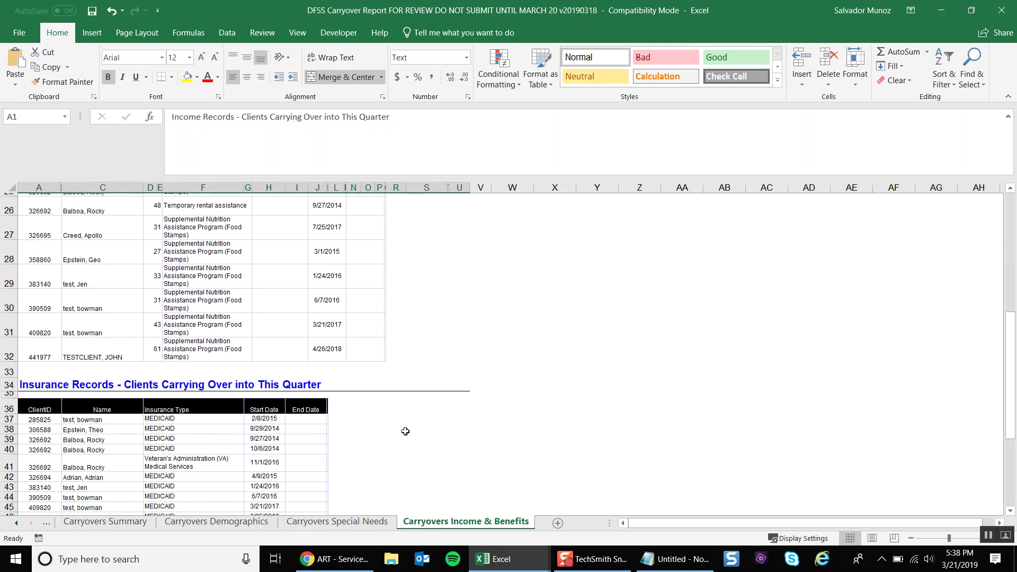
scroll(405, 431, "down", 1)
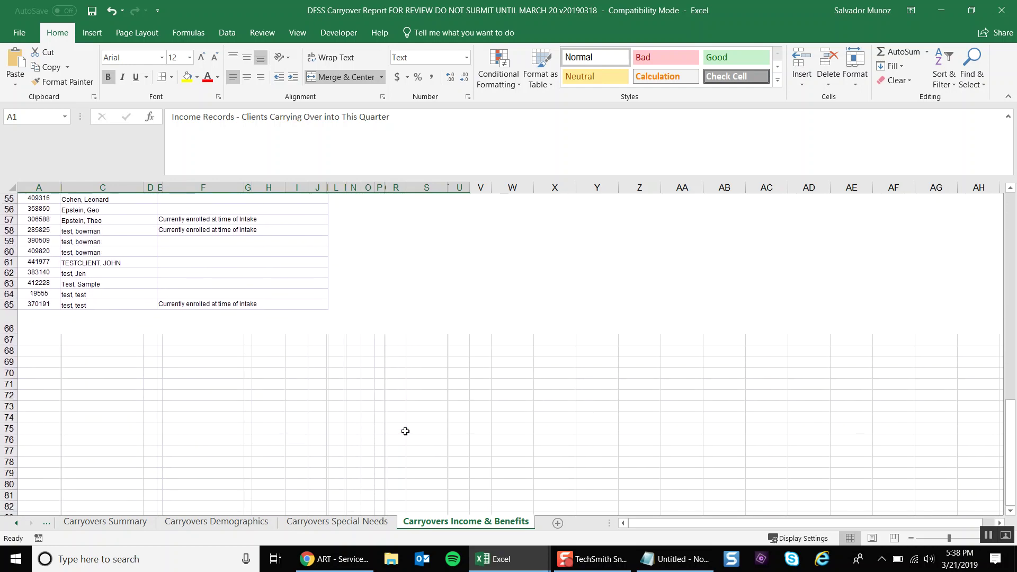
Step: Close the DFSS Carryover Report workbook, switch to the DFSS Performance Outcomes workbook and maximize its window
left_click(1009, 13)
mouse_move(514, 568)
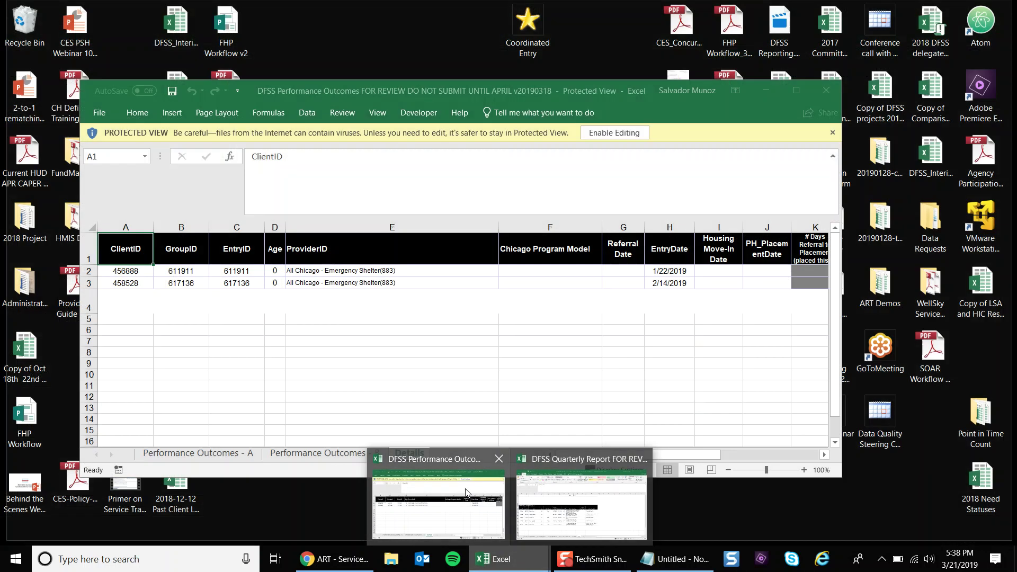
left_click(465, 488)
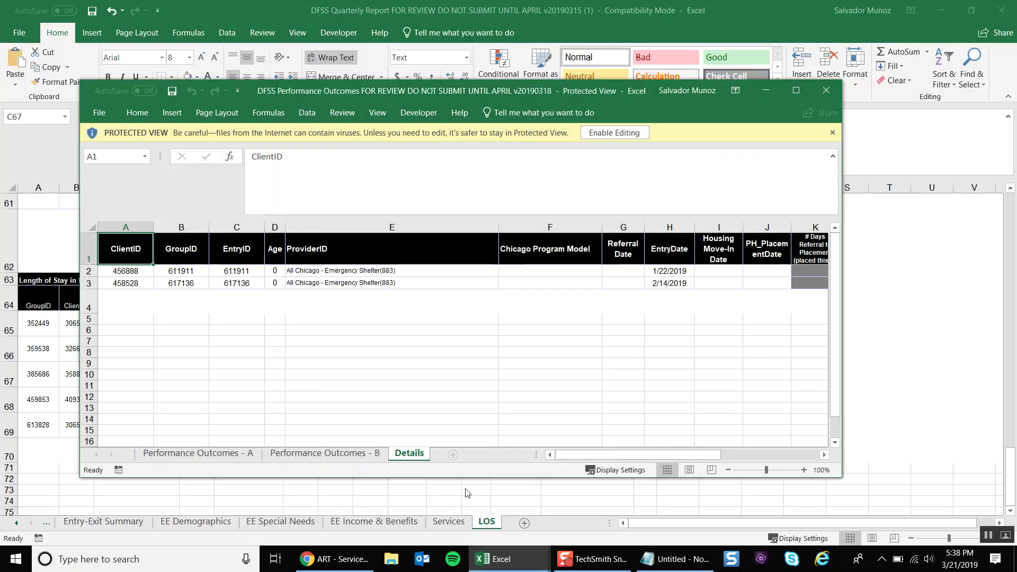
double_click(507, 90)
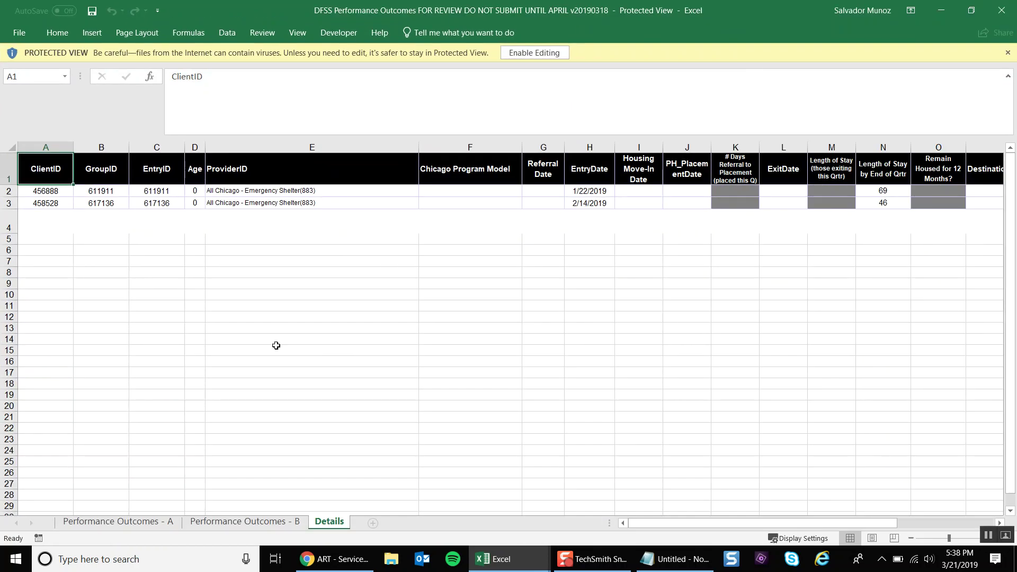
Step: View the Performance Outcomes - B sheet's project tables, followed by the Performance Outcomes - A sheet
left_click(242, 522)
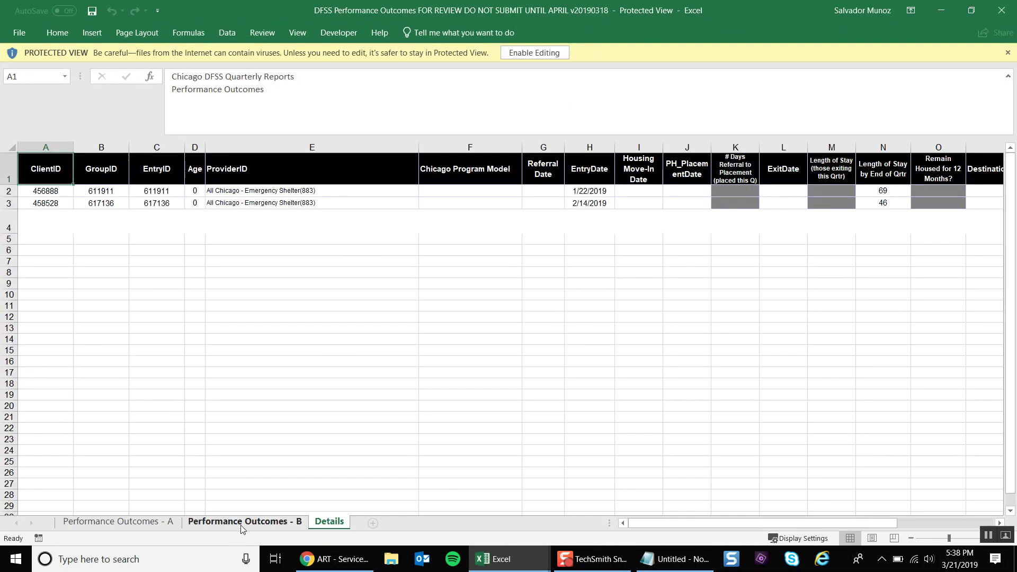
scroll(238, 358, "down", 2)
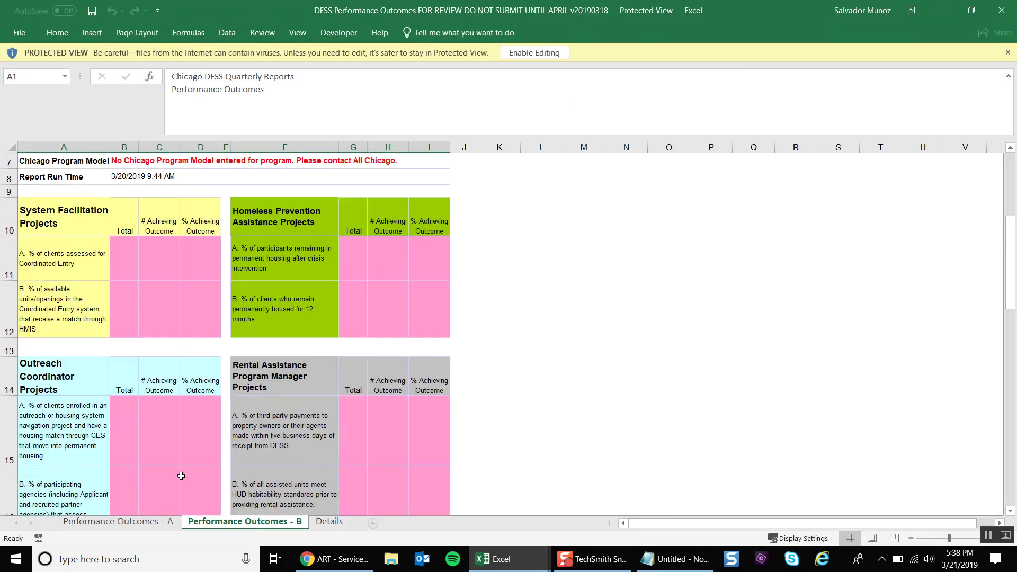
left_click(153, 524)
scroll(164, 356, "down", 7)
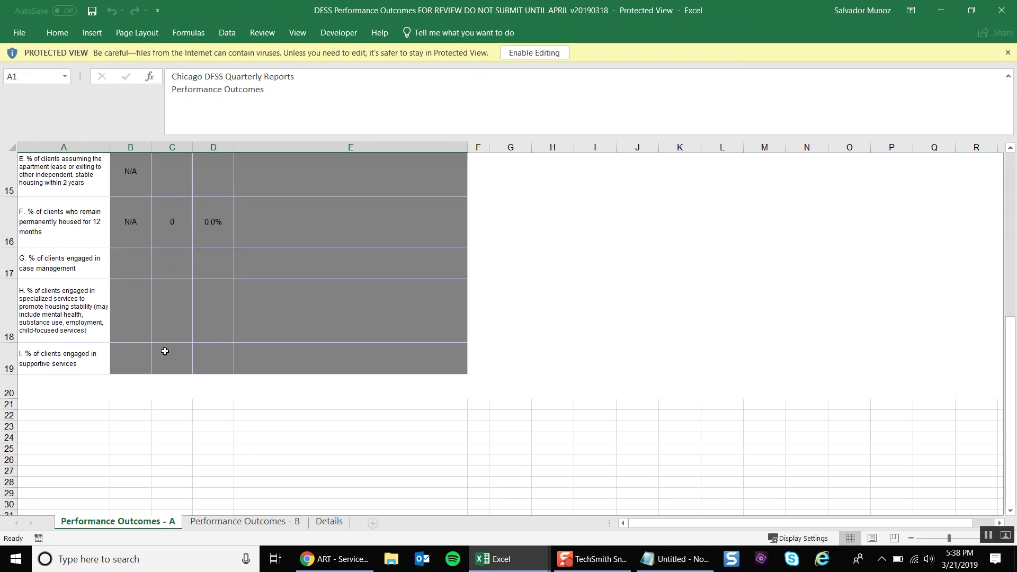
scroll(163, 351, "up", 7)
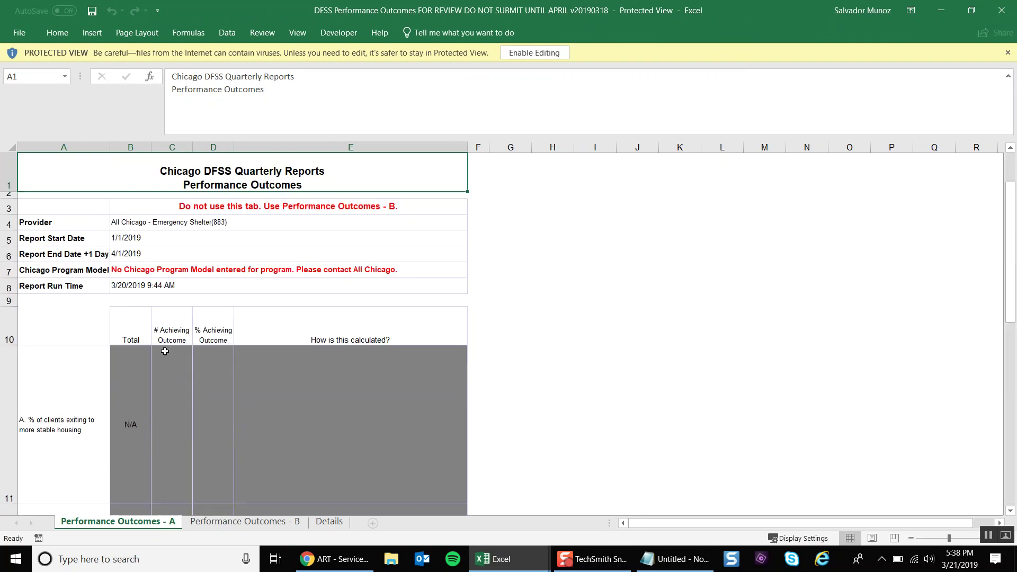
Step: Check the Chicago Program Model field in the Performance Outcomes - A header, selecting its label and value
left_click(149, 272)
left_click(97, 276)
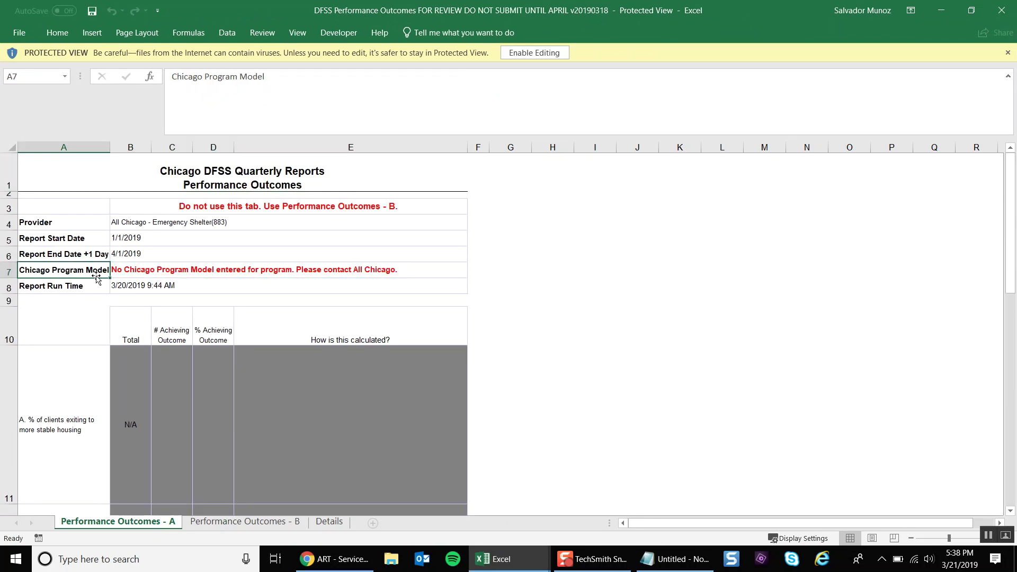
left_click(148, 273)
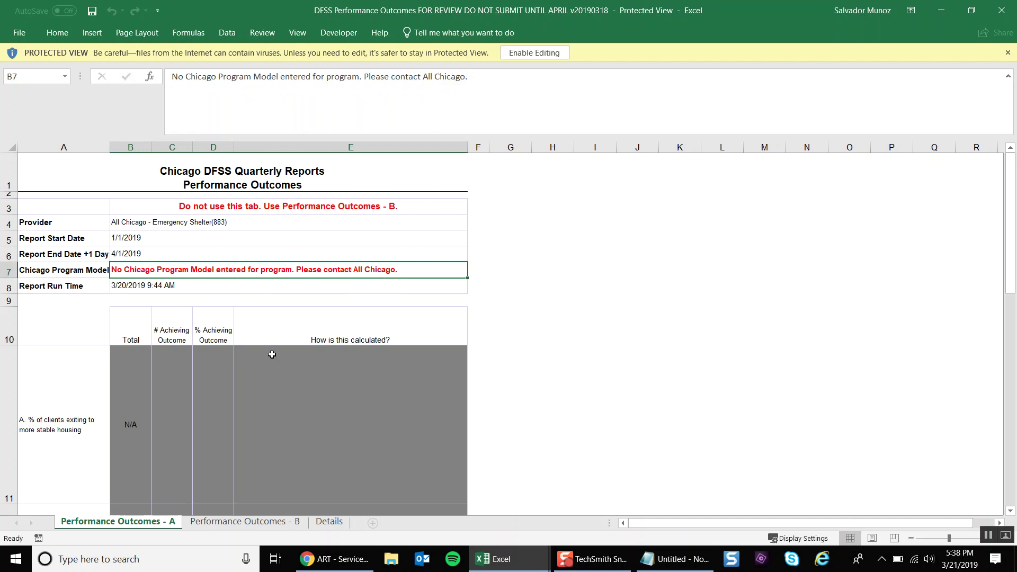
Step: Look through the outcome measures A to I in the Performance Outcomes - A table
scroll(271, 377, "down", 4)
scroll(271, 377, "up", 3)
scroll(272, 377, "down", 3)
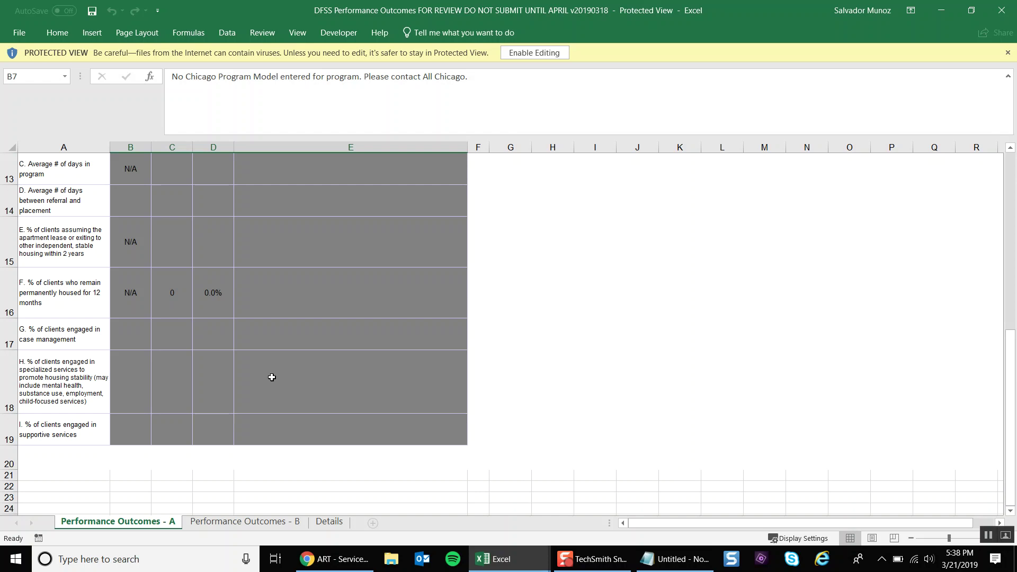
Step: Compare the outcome measures in the Performance Outcomes - A table and select the result cells B15:E16 of measures E and F
scroll(271, 377, "up", 3)
scroll(271, 377, "down", 2)
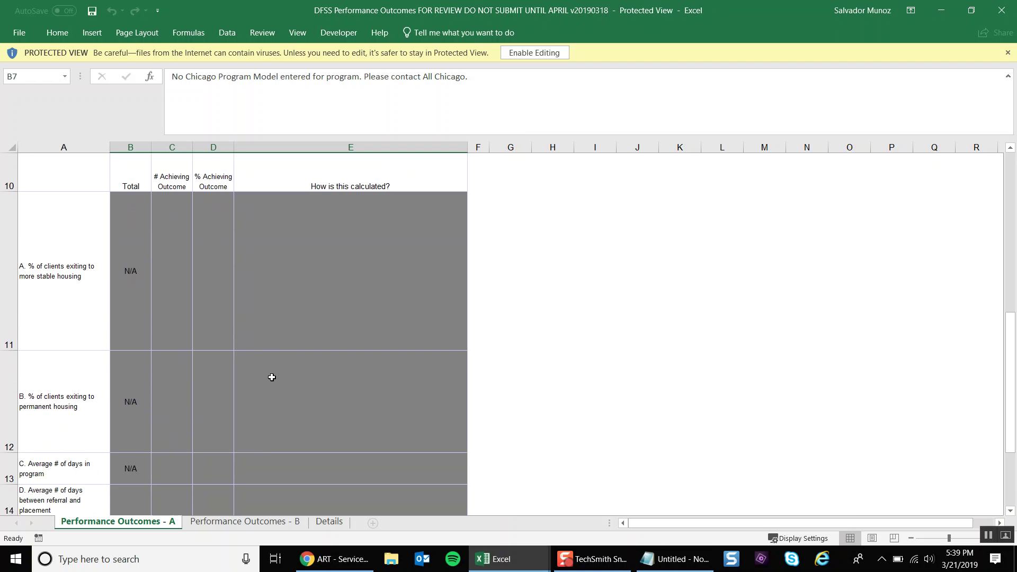
scroll(272, 377, "down", 2)
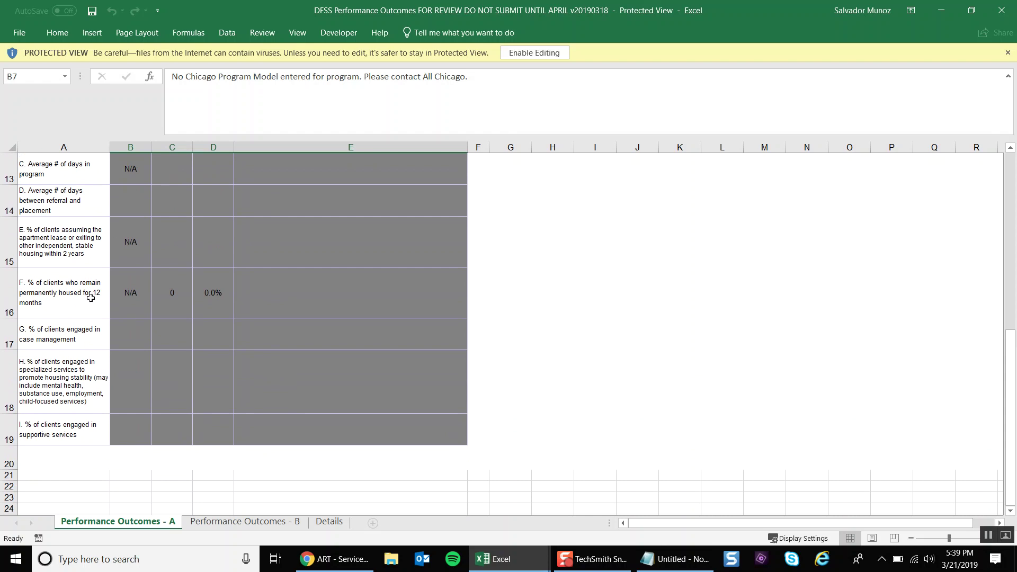
scroll(107, 356, "up", 4)
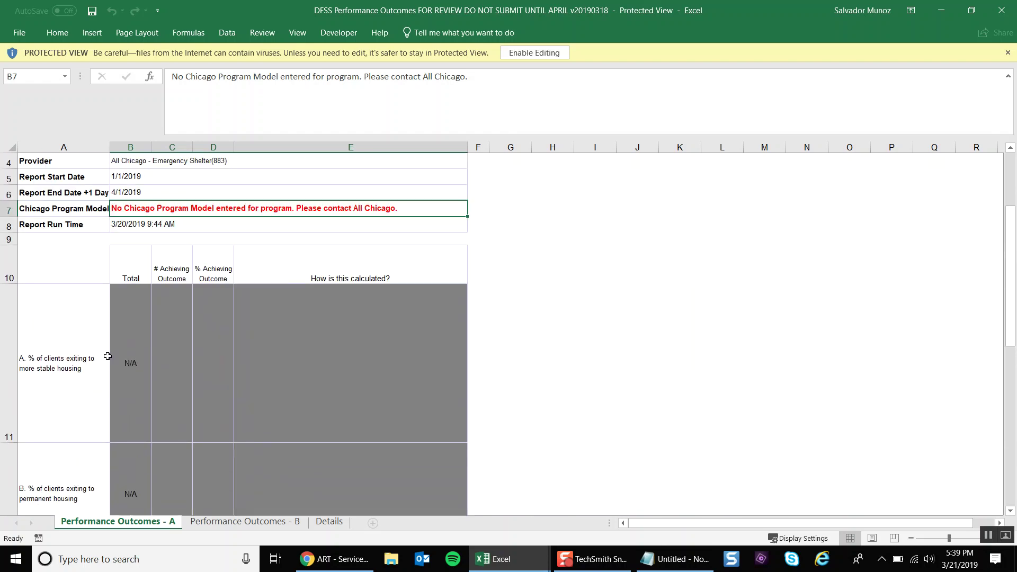
scroll(108, 356, "down", 2)
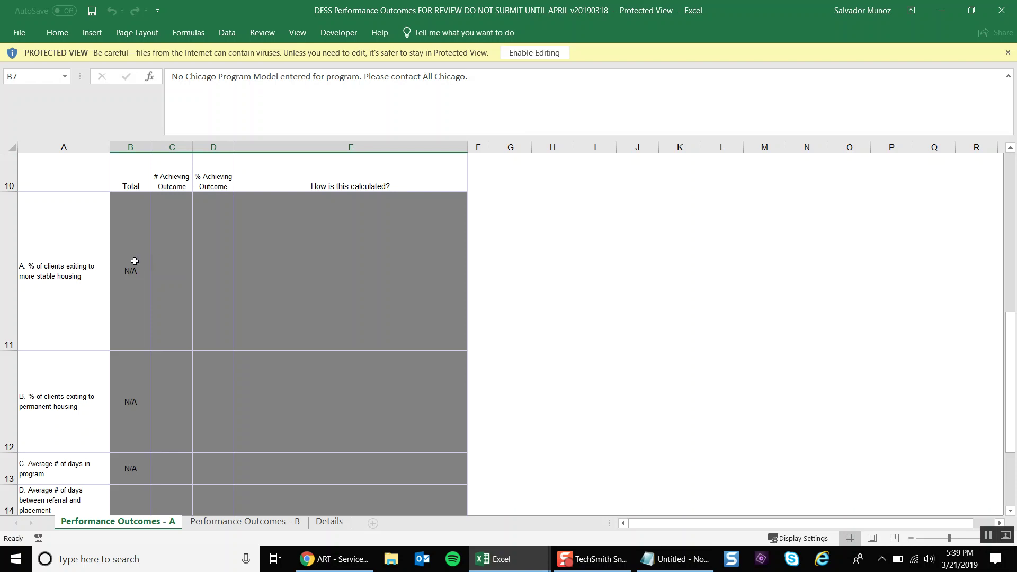
scroll(135, 261, "down", 2)
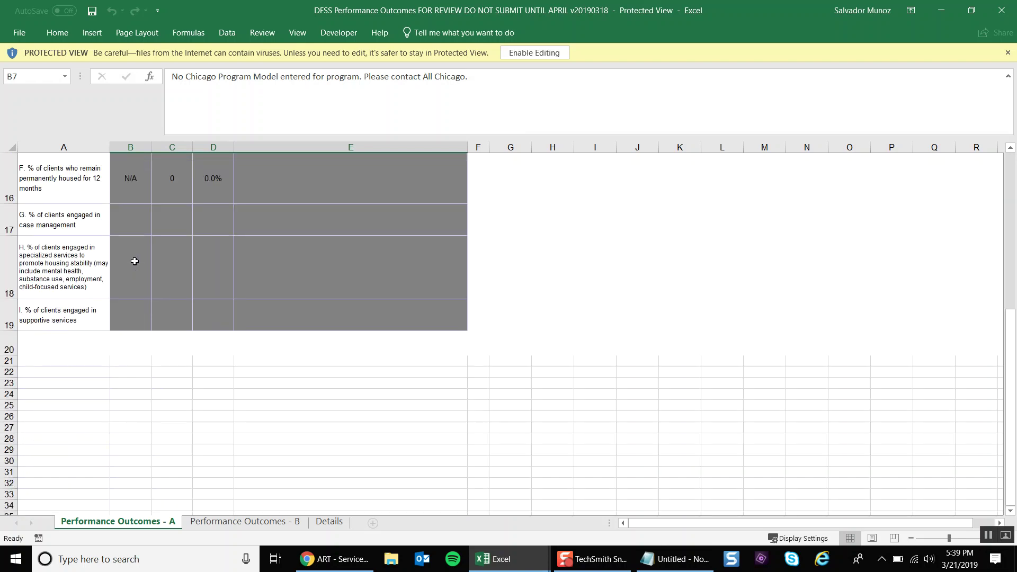
scroll(142, 297, "up", 1)
scroll(142, 298, "up", 2)
scroll(141, 295, "down", 2)
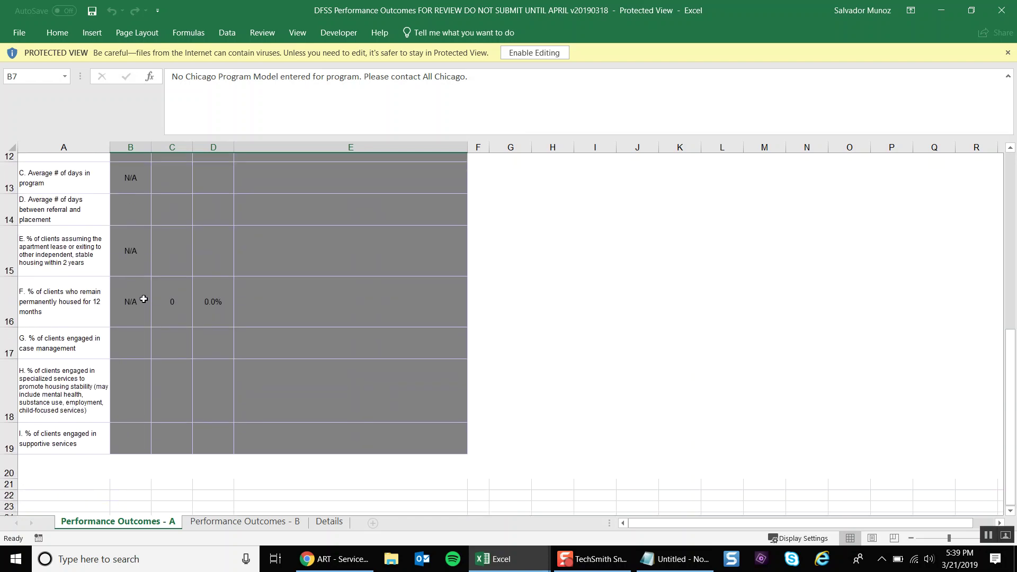
left_click(137, 232)
left_click_drag(137, 232, 373, 289)
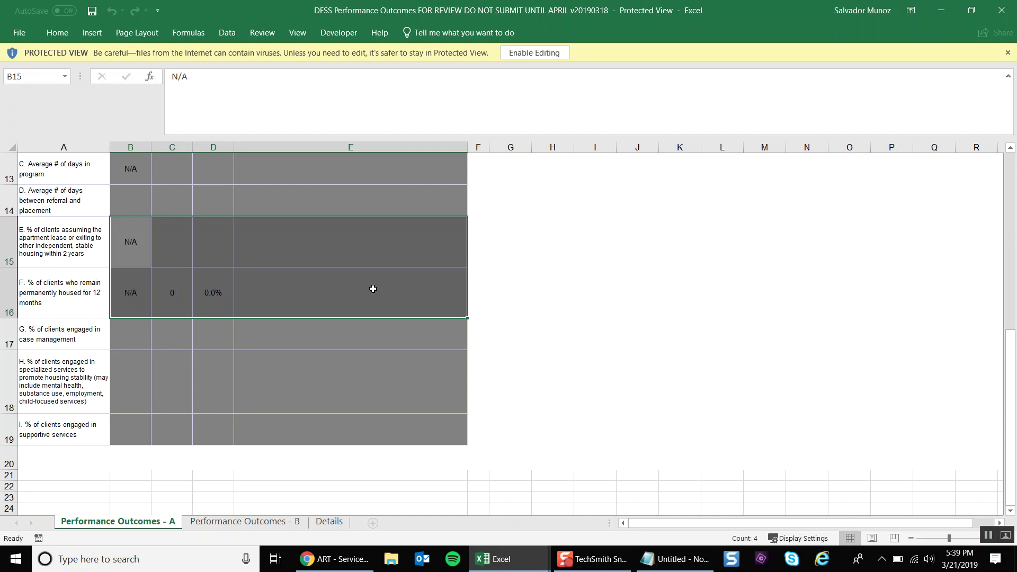
Step: Glance at the Details sheet and look through the project tables on Performance Outcomes - B, from System Facilitation to Mobile Crisis Response
left_click(329, 521)
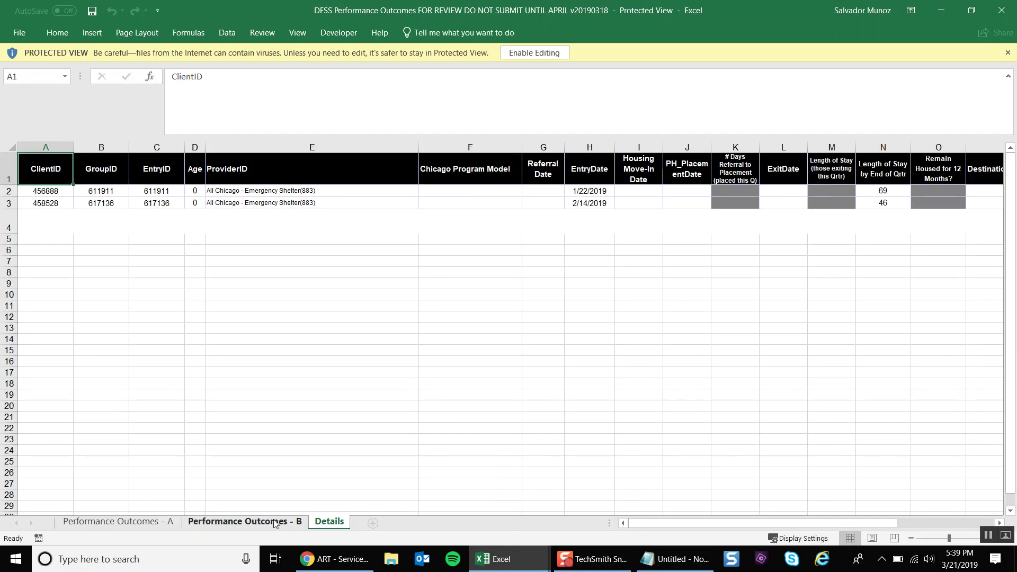
left_click(275, 522)
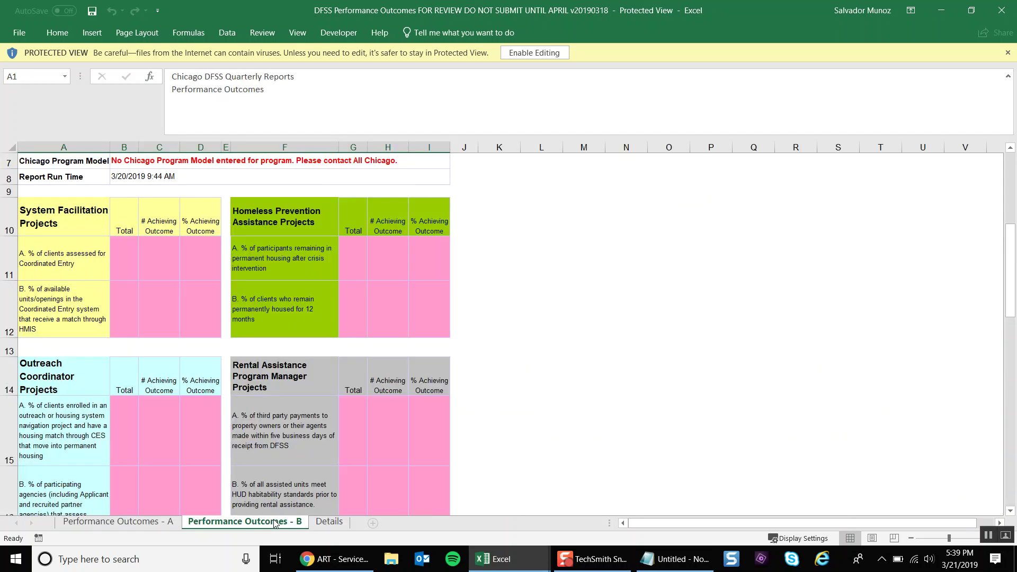
left_click(173, 256)
scroll(170, 254, "down", 2)
scroll(170, 255, "up", 2)
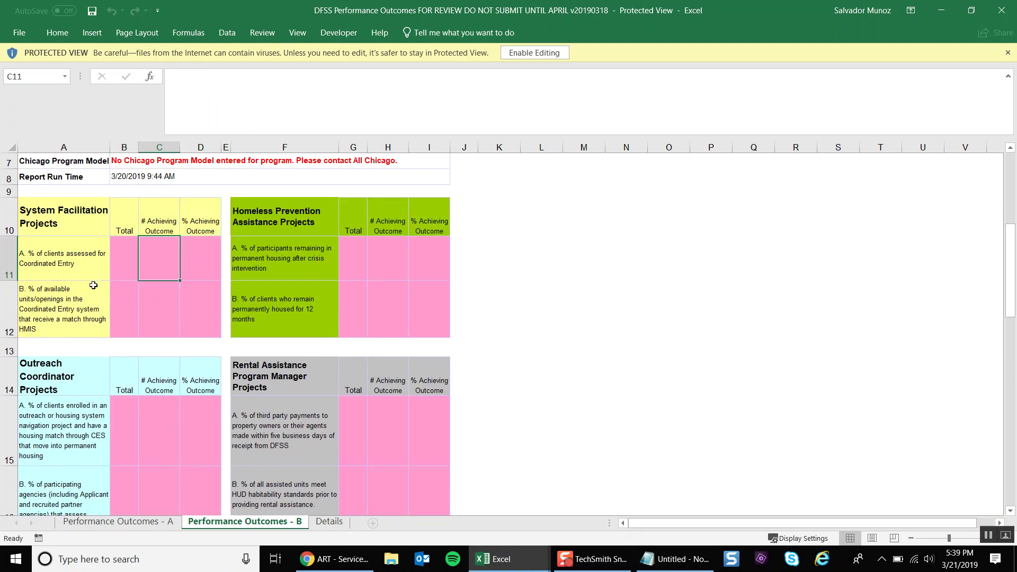
scroll(94, 284, "down", 5)
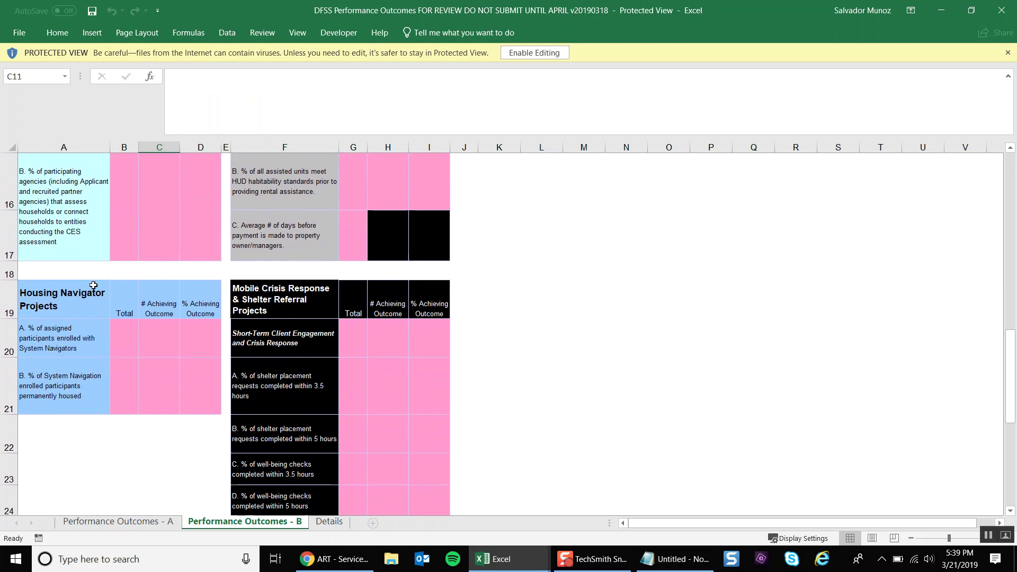
scroll(93, 285, "up", 1)
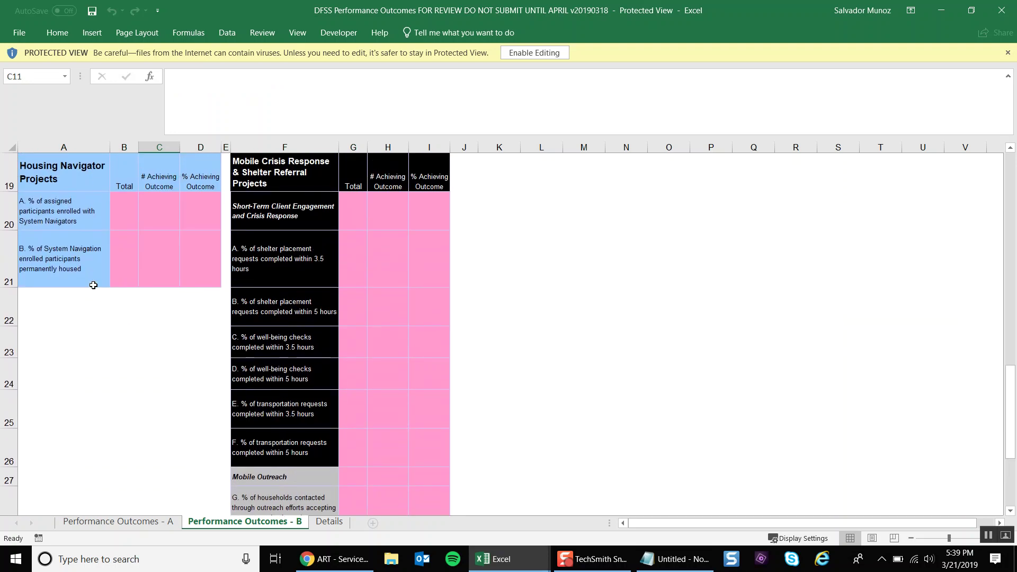
scroll(94, 285, "up", 5)
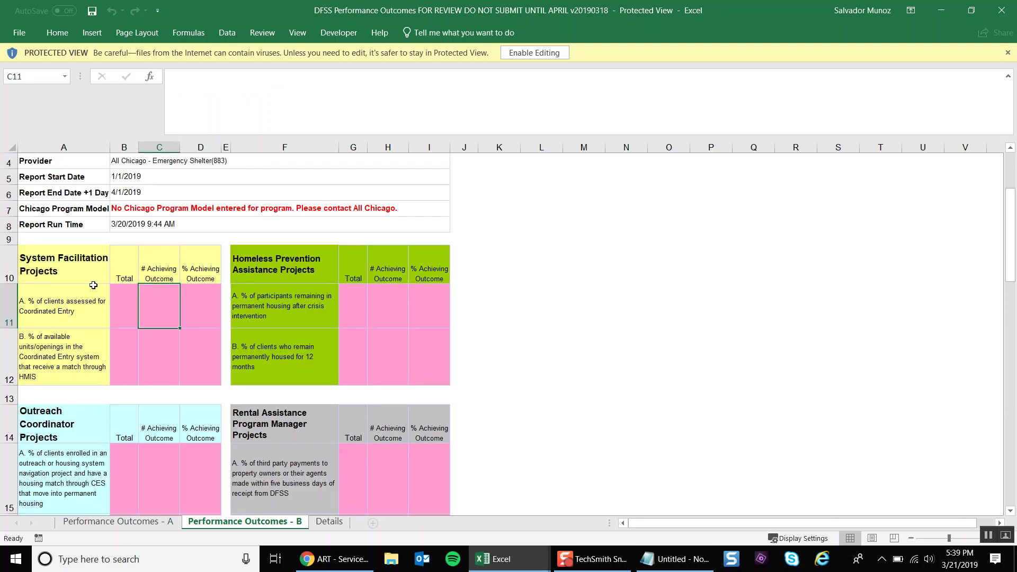
Step: Recheck the Details sheet and the header of Performance Outcomes - A, and close the DFSS Performance Outcomes workbook
left_click(329, 523)
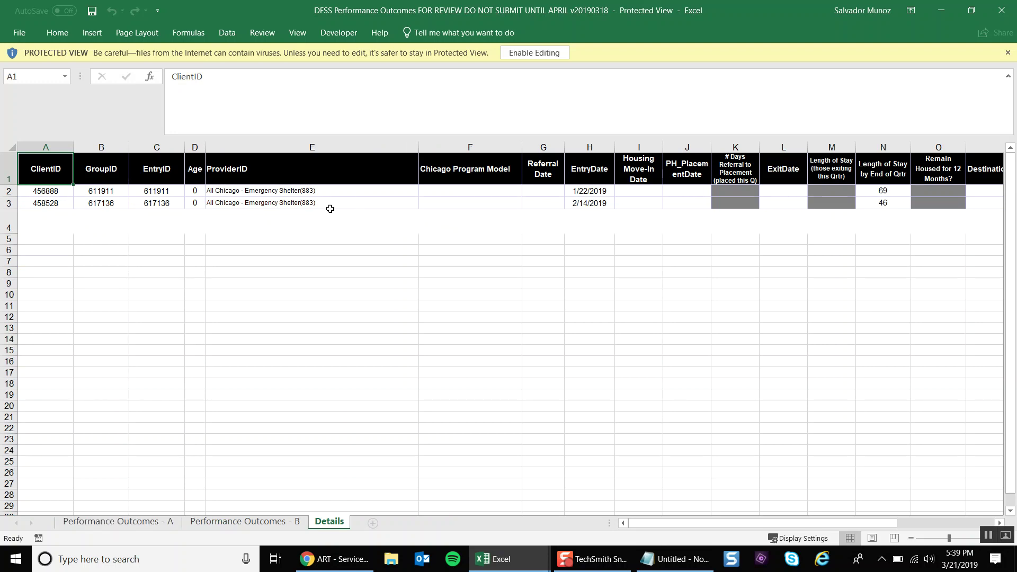
left_click(132, 524)
left_click(274, 253)
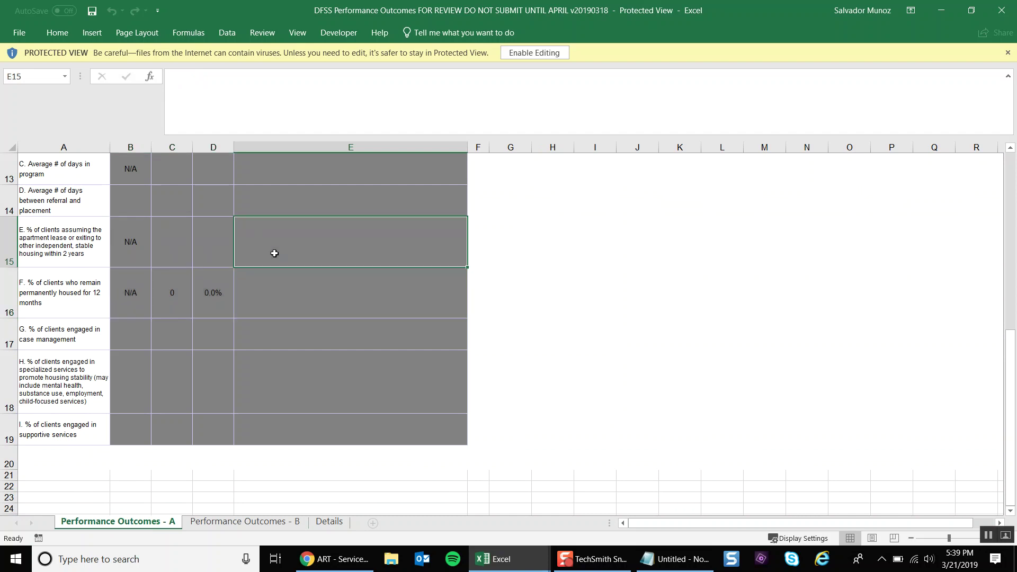
scroll(274, 253, "up", 5)
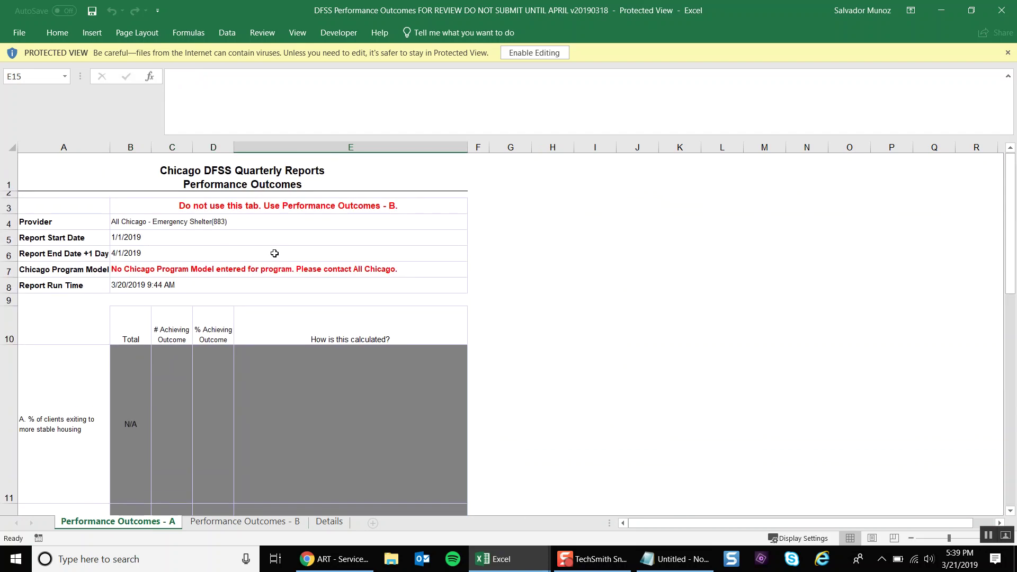
left_click(1007, 13)
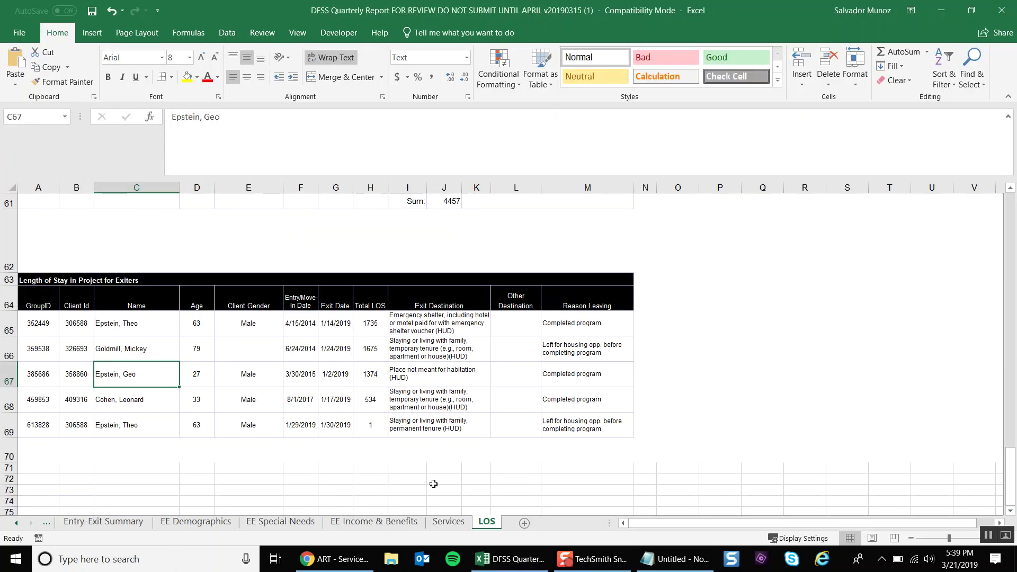
Step: Switch to the DFSS Quarterly Report Q&A slides in Chrome and present from slide 14, advancing to "Submitting your report"
left_click(350, 561)
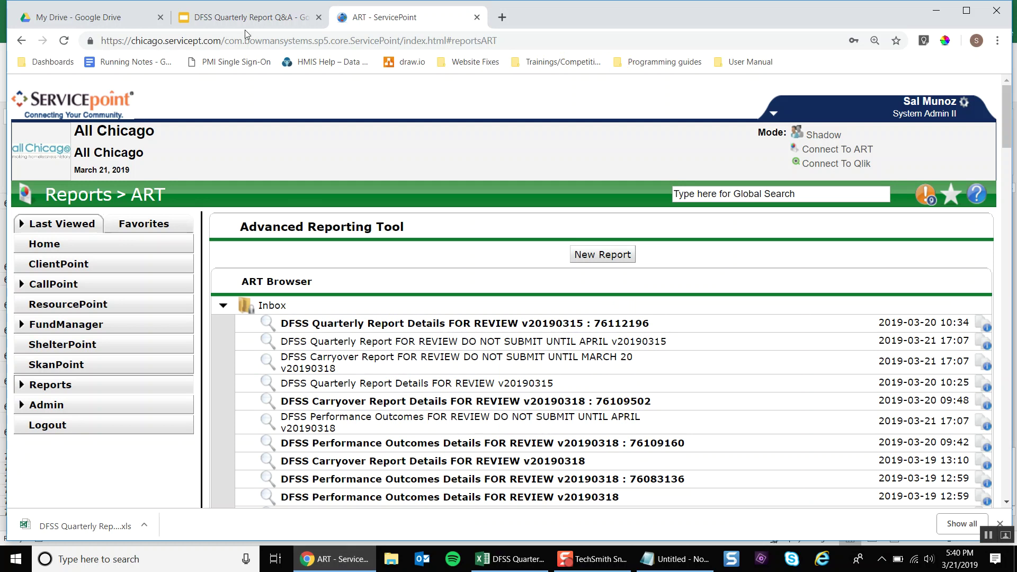
left_click(233, 17)
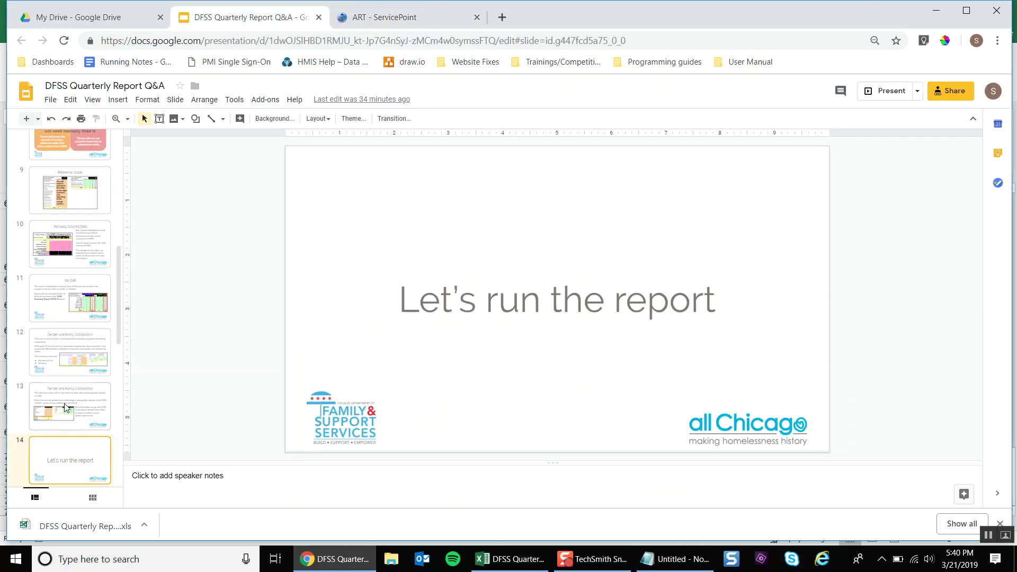
left_click(886, 94)
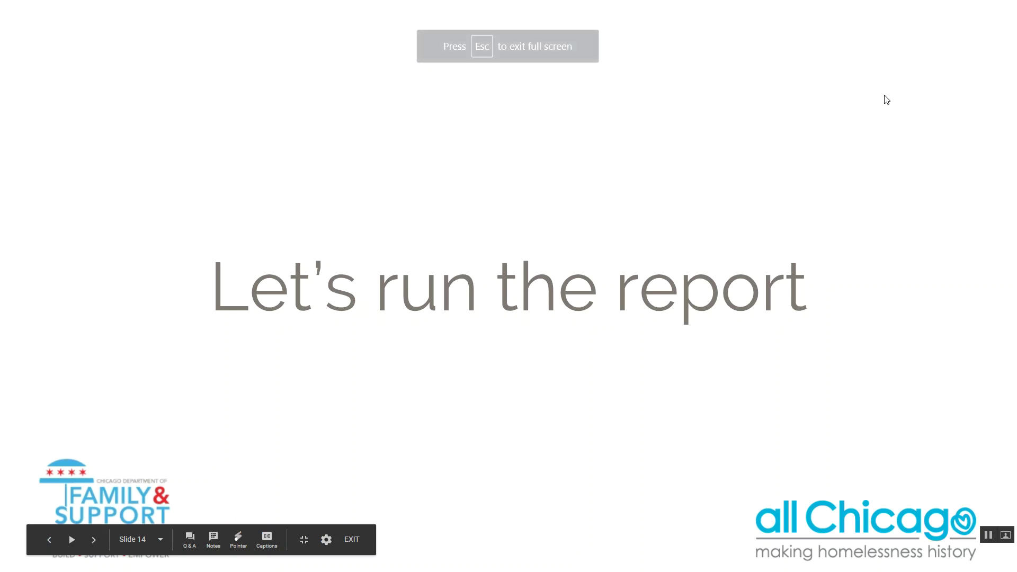
left_click(886, 99)
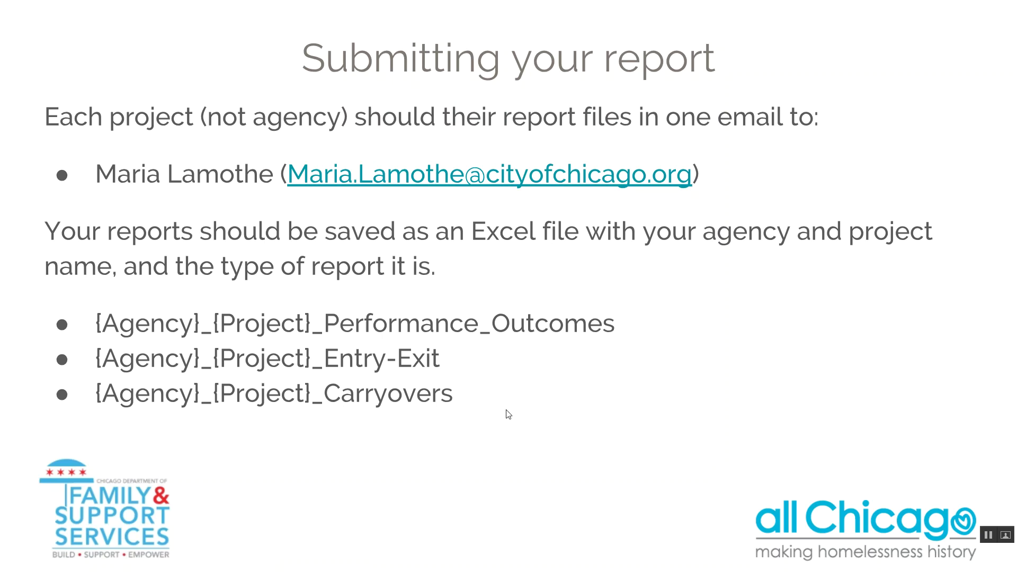
Step: Exit the slideshow and restart it from slide 18, "Which programs need to submit a carry-over report?"
key("Escape")
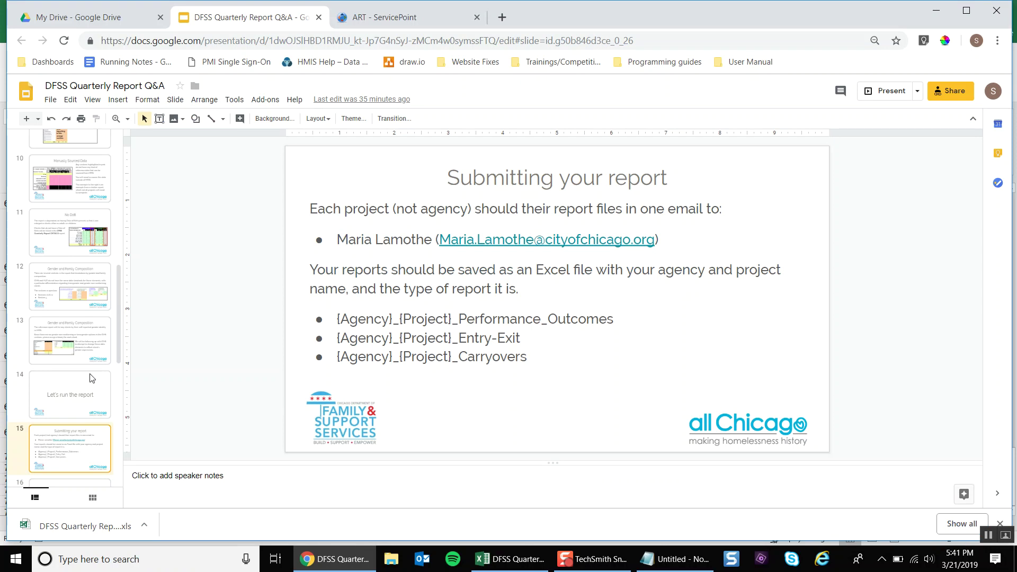
scroll(87, 377, "down", 5)
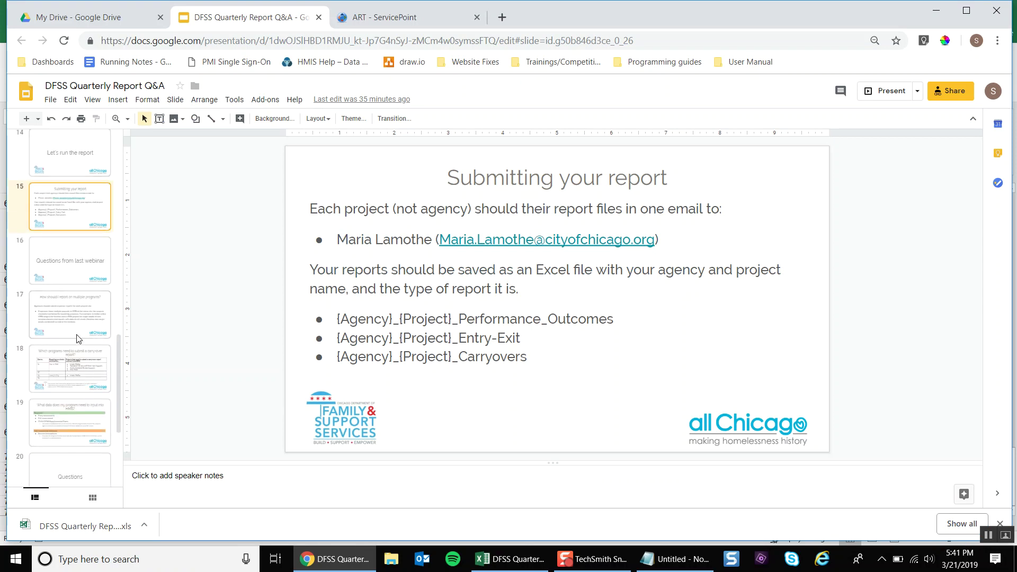
left_click(82, 380)
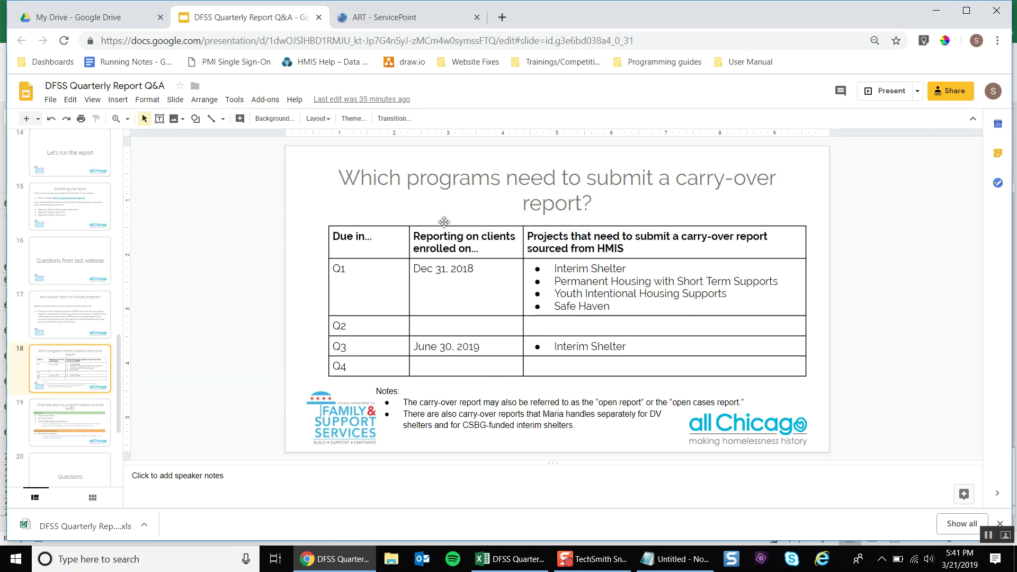
left_click(885, 90)
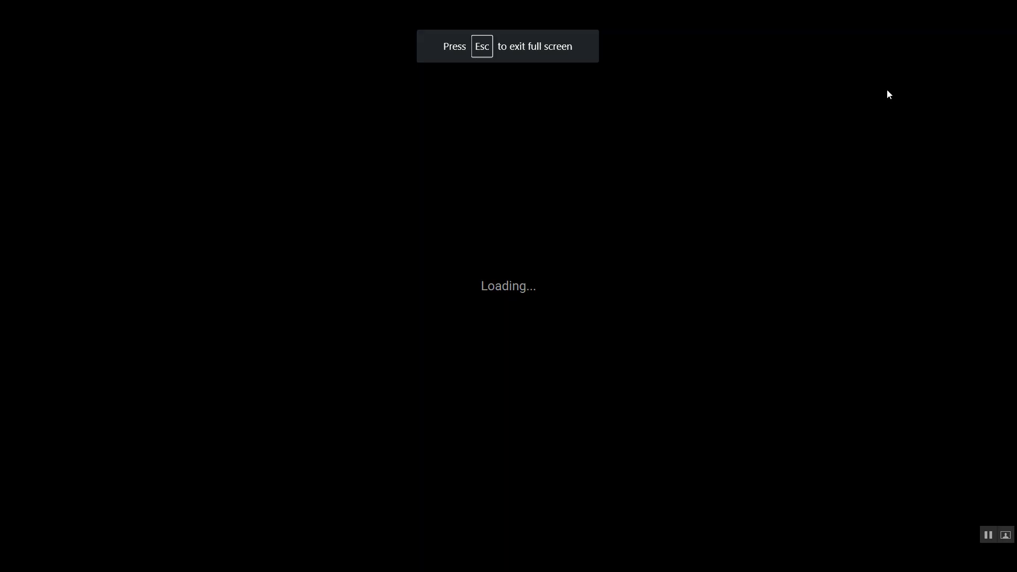